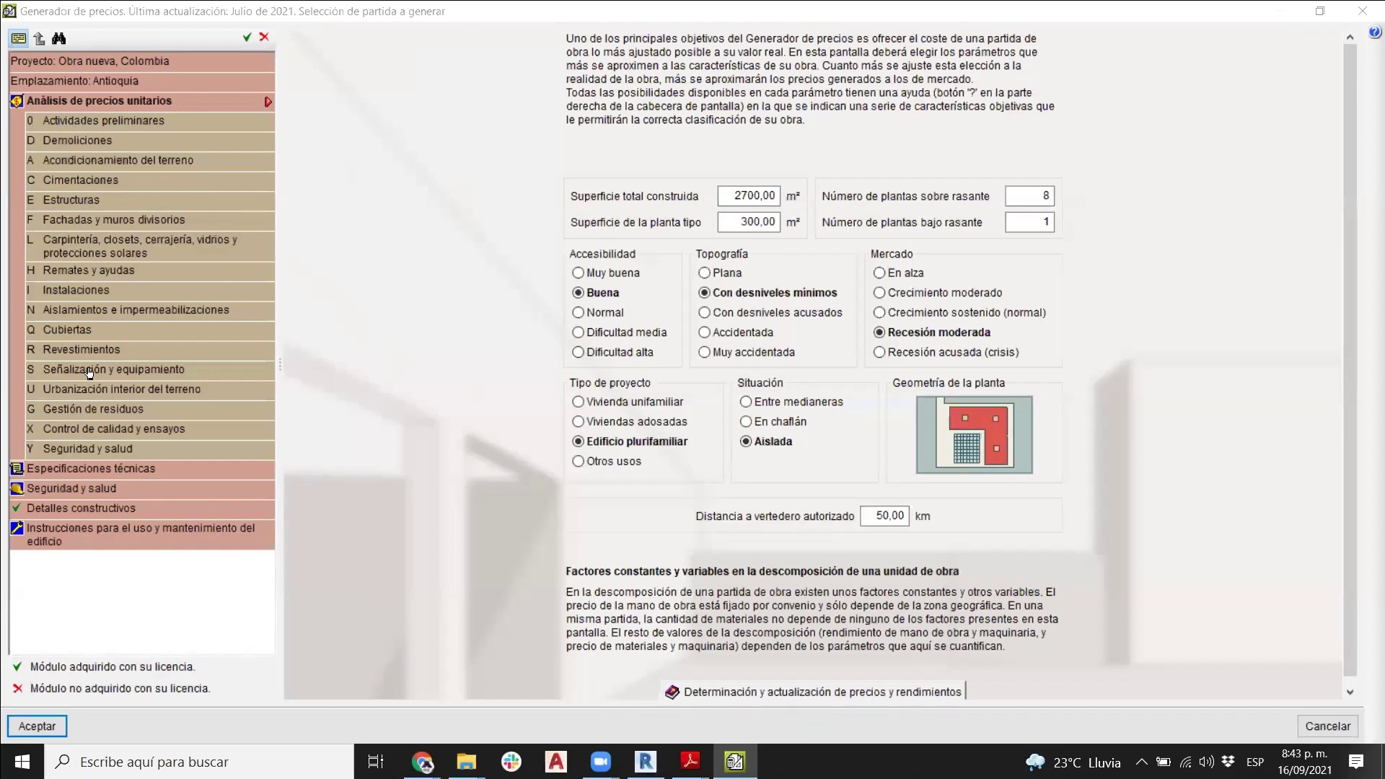
- Open the reinforced concrete footing item (Zapata de cimentación de concreto armado) under Cimentaciones, Superficiales, Zapatas in the price generator
{"action": "left_click", "coordinate": [68, 182]}
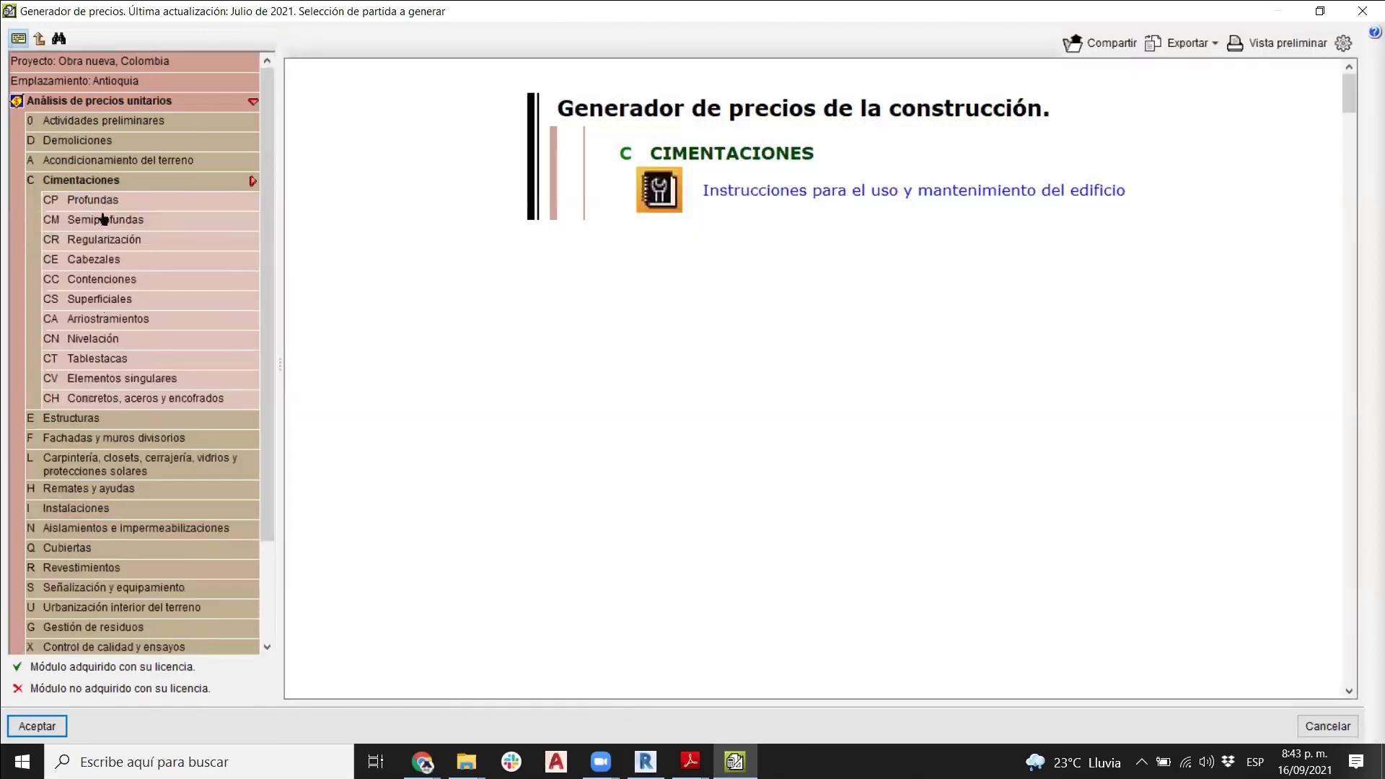
{"action": "left_click", "coordinate": [99, 301]}
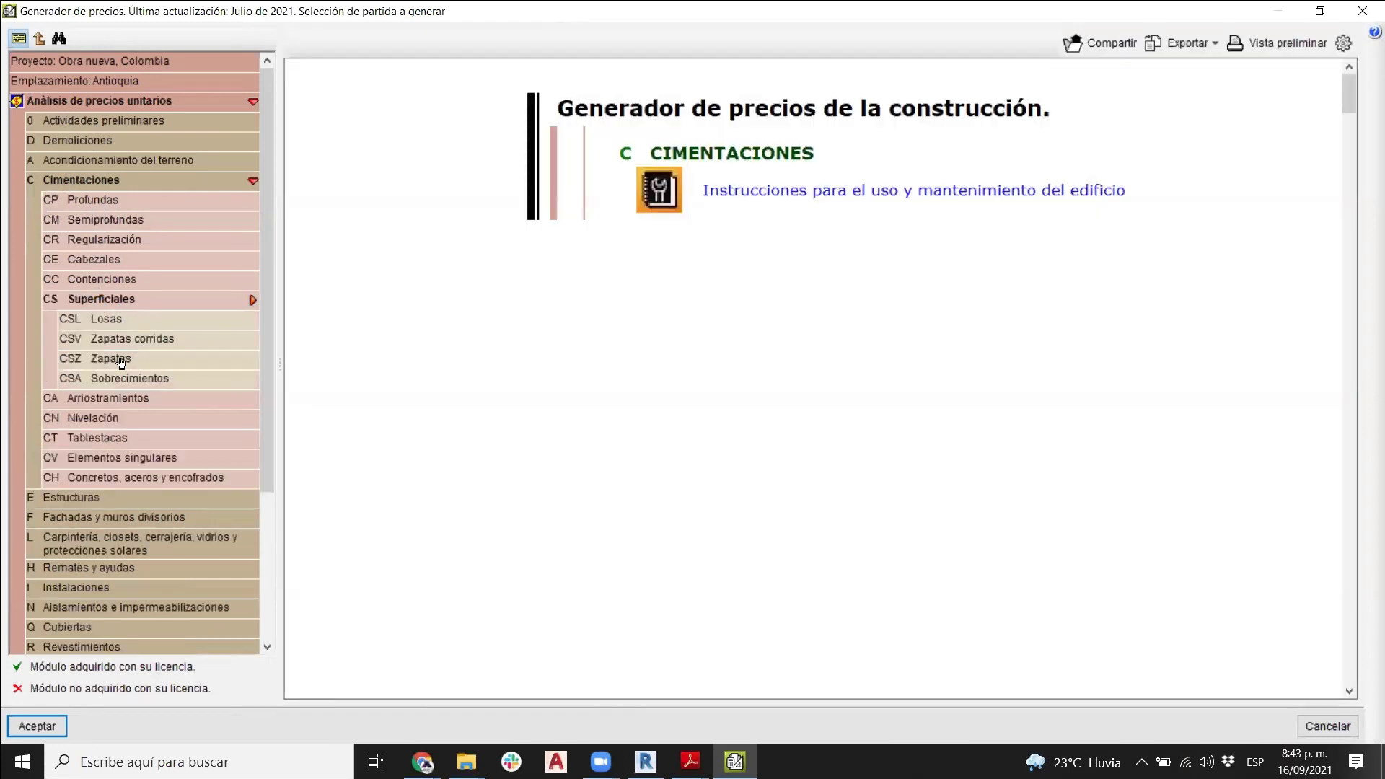
{"action": "left_click", "coordinate": [119, 361]}
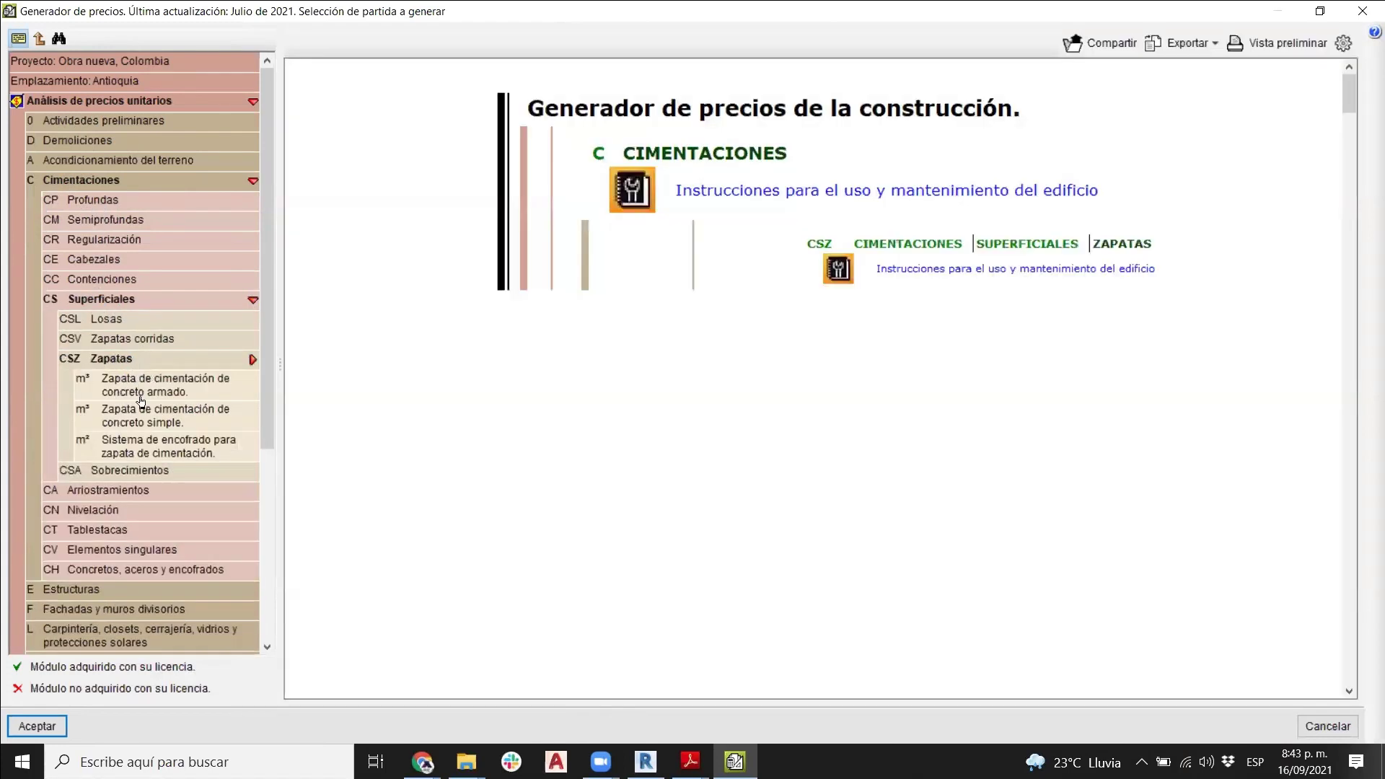
{"action": "left_click", "coordinate": [150, 387]}
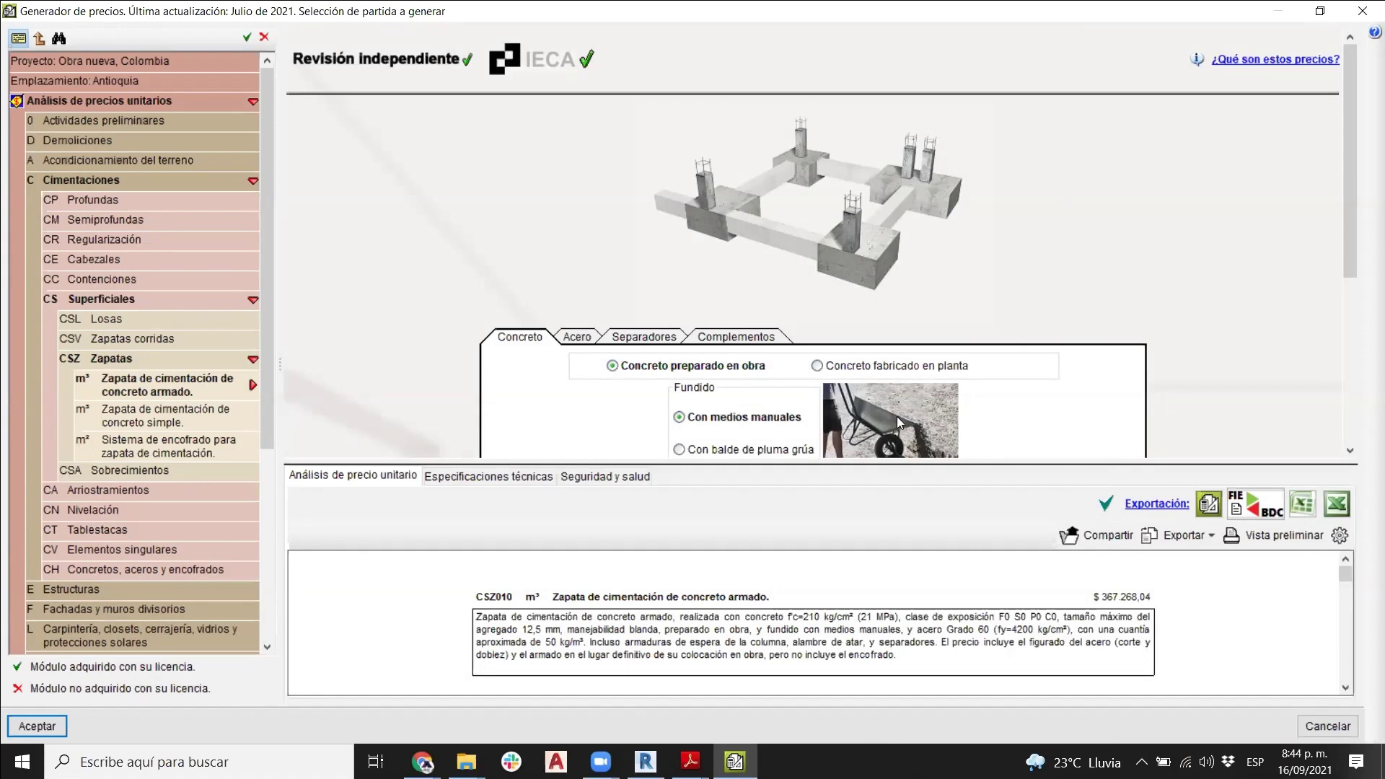
- Examine the footing's concrete options and its unit price breakdown into materials, equipment and labour, enlarging the analysis area
{"action": "scroll", "coordinate": [890, 388], "scroll_direction": "down", "scroll_amount": 2}
{"action": "scroll", "coordinate": [801, 360], "scroll_direction": "down", "scroll_amount": 1}
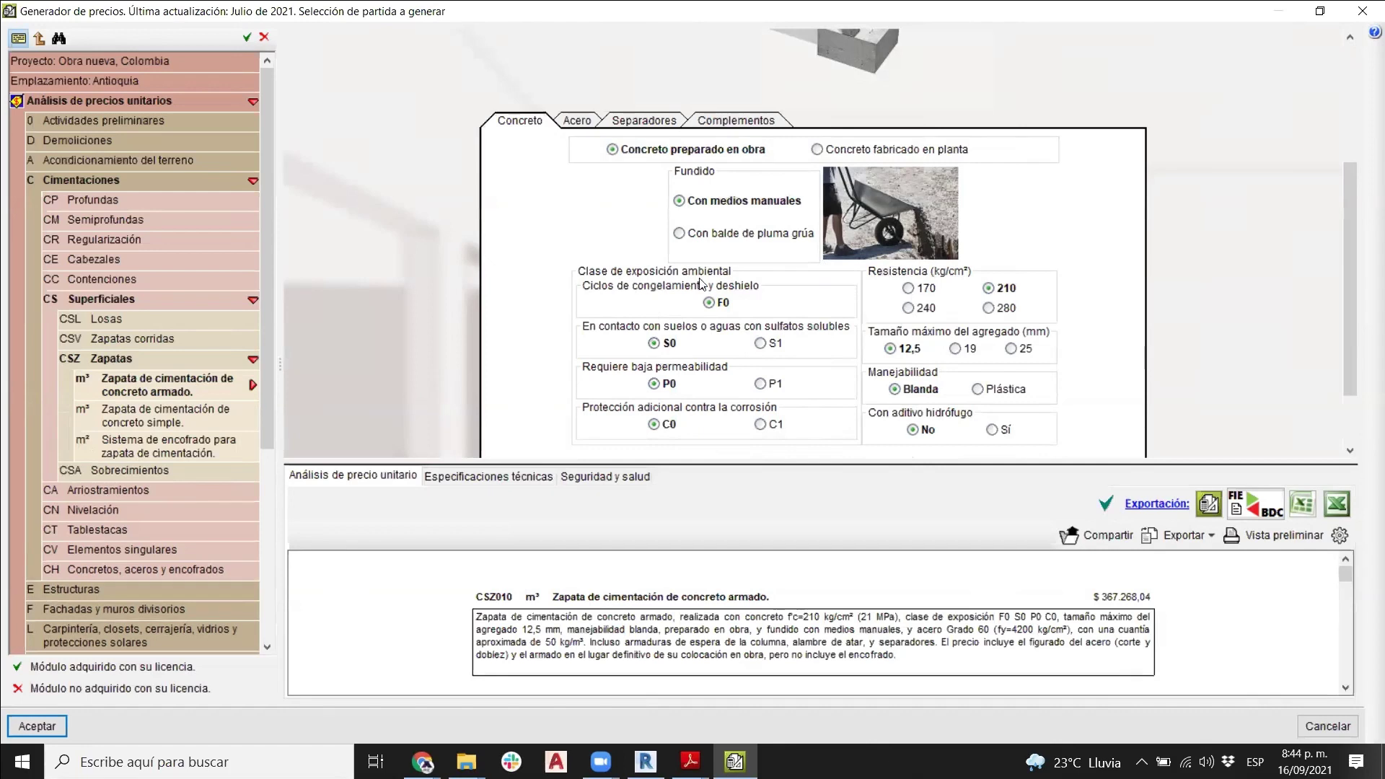
{"action": "scroll", "coordinate": [690, 290], "scroll_direction": "down", "scroll_amount": 1}
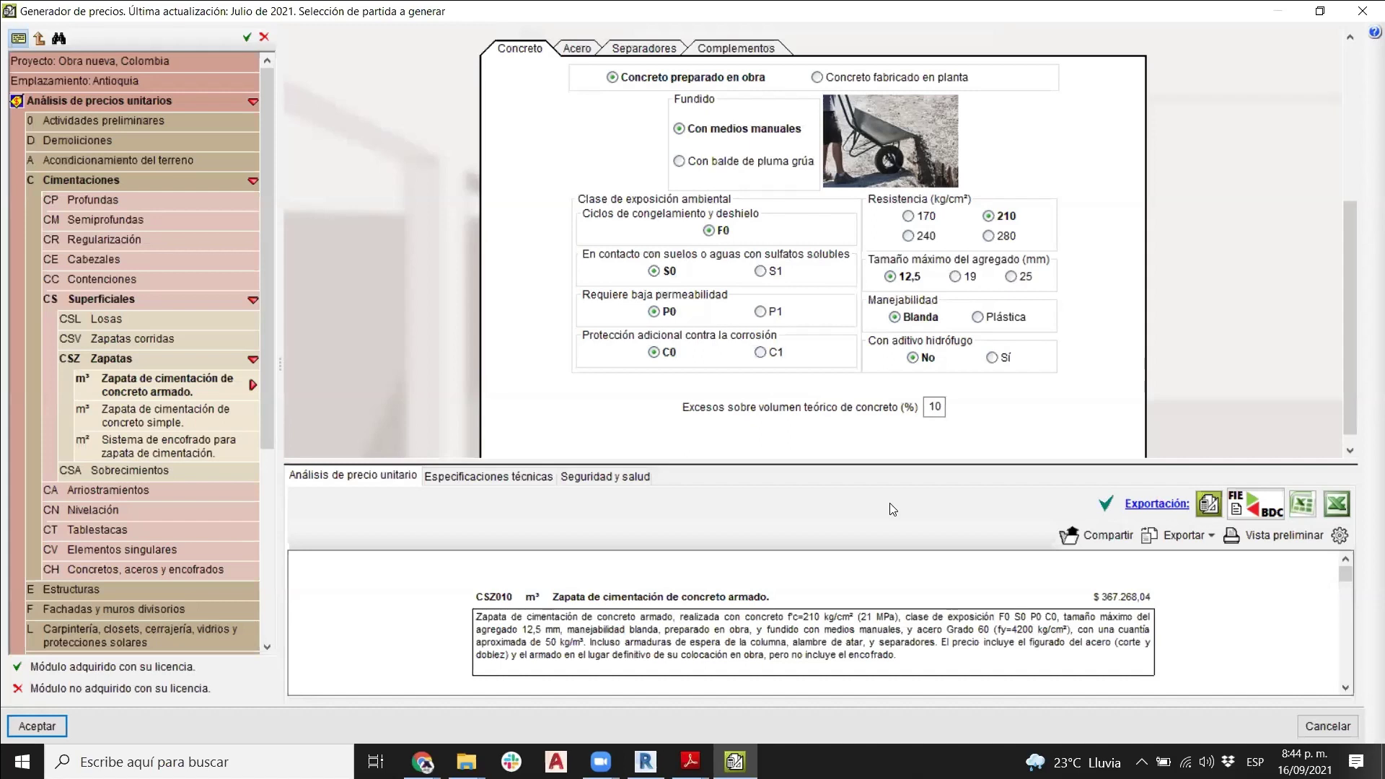
{"action": "left_click_drag", "start_coordinate": [858, 463], "coordinate": [859, 292]}
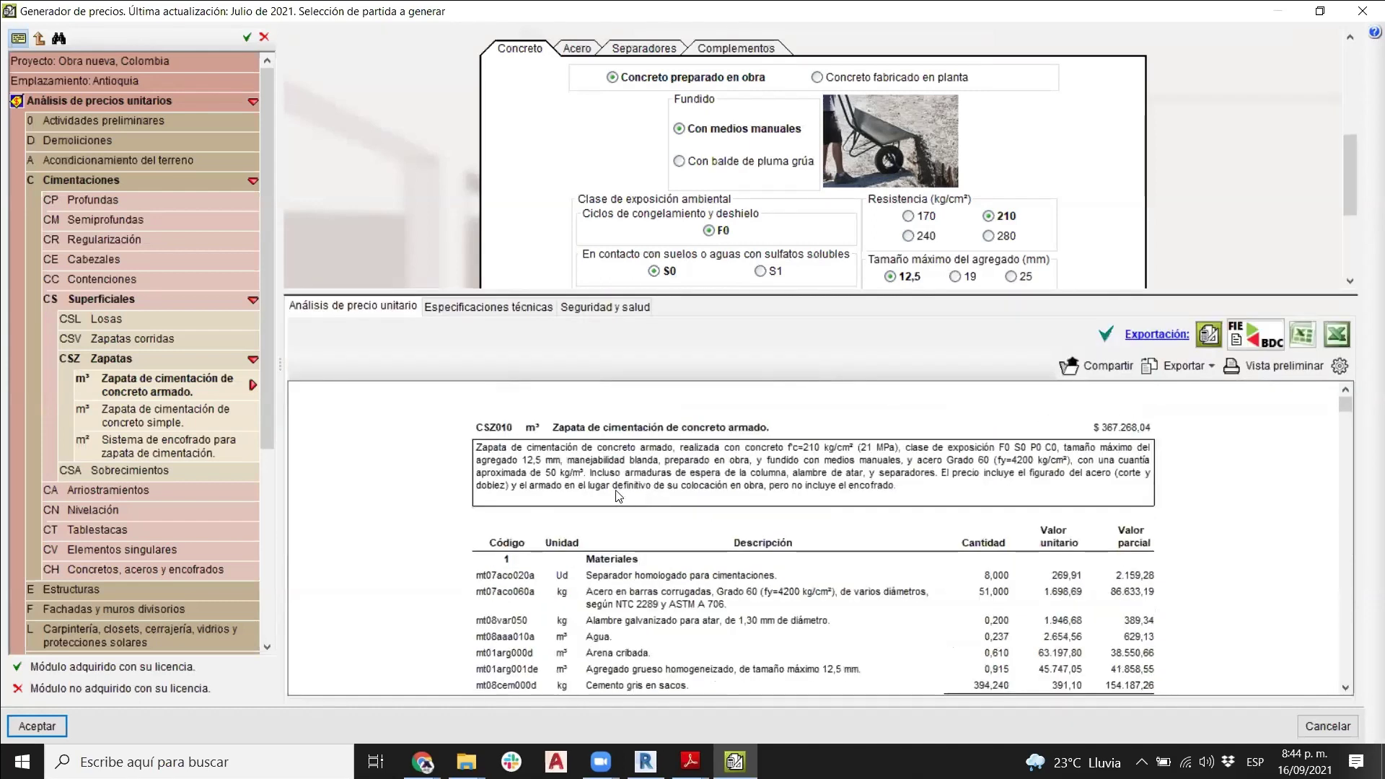
{"action": "scroll", "coordinate": [617, 495], "scroll_direction": "down", "scroll_amount": 3}
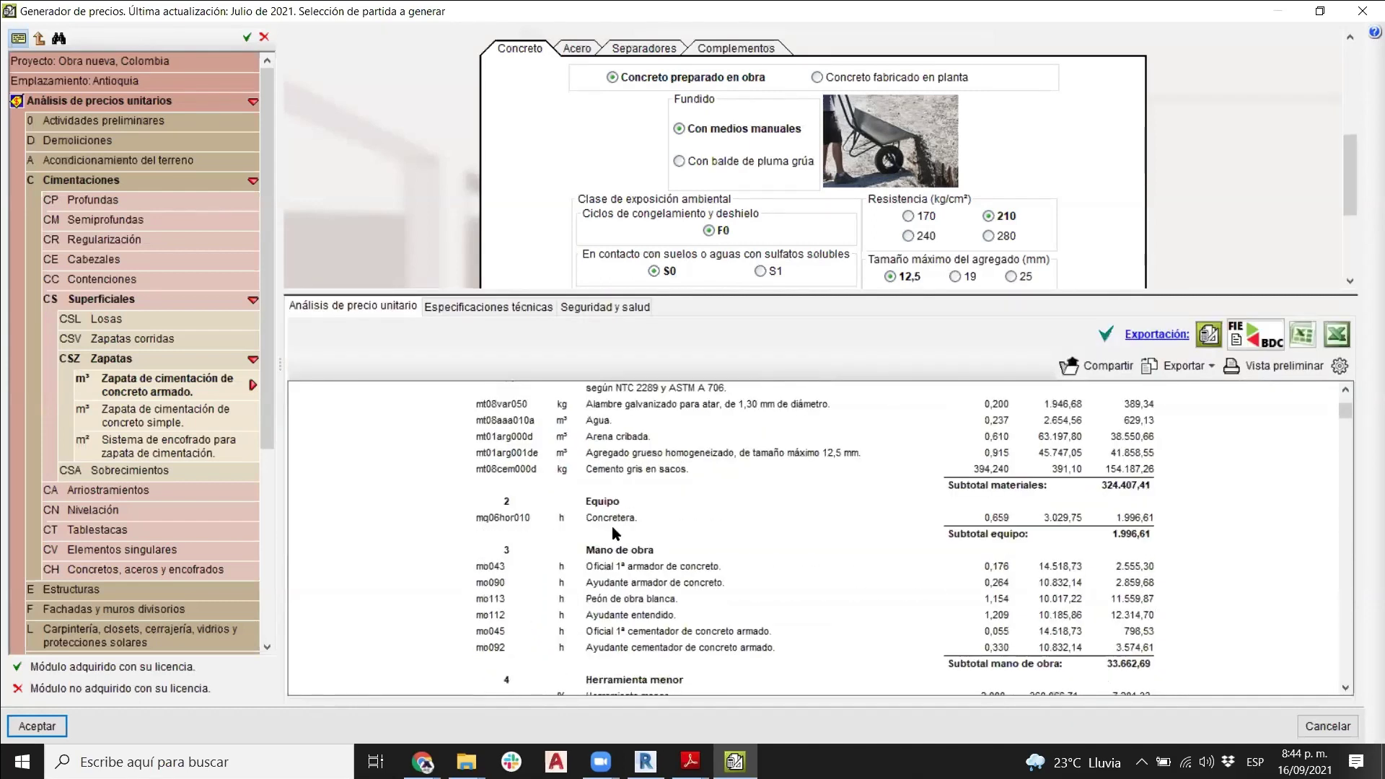
{"action": "scroll", "coordinate": [617, 531], "scroll_direction": "down", "scroll_amount": 2}
{"action": "scroll", "coordinate": [689, 533], "scroll_direction": "up", "scroll_amount": 3}
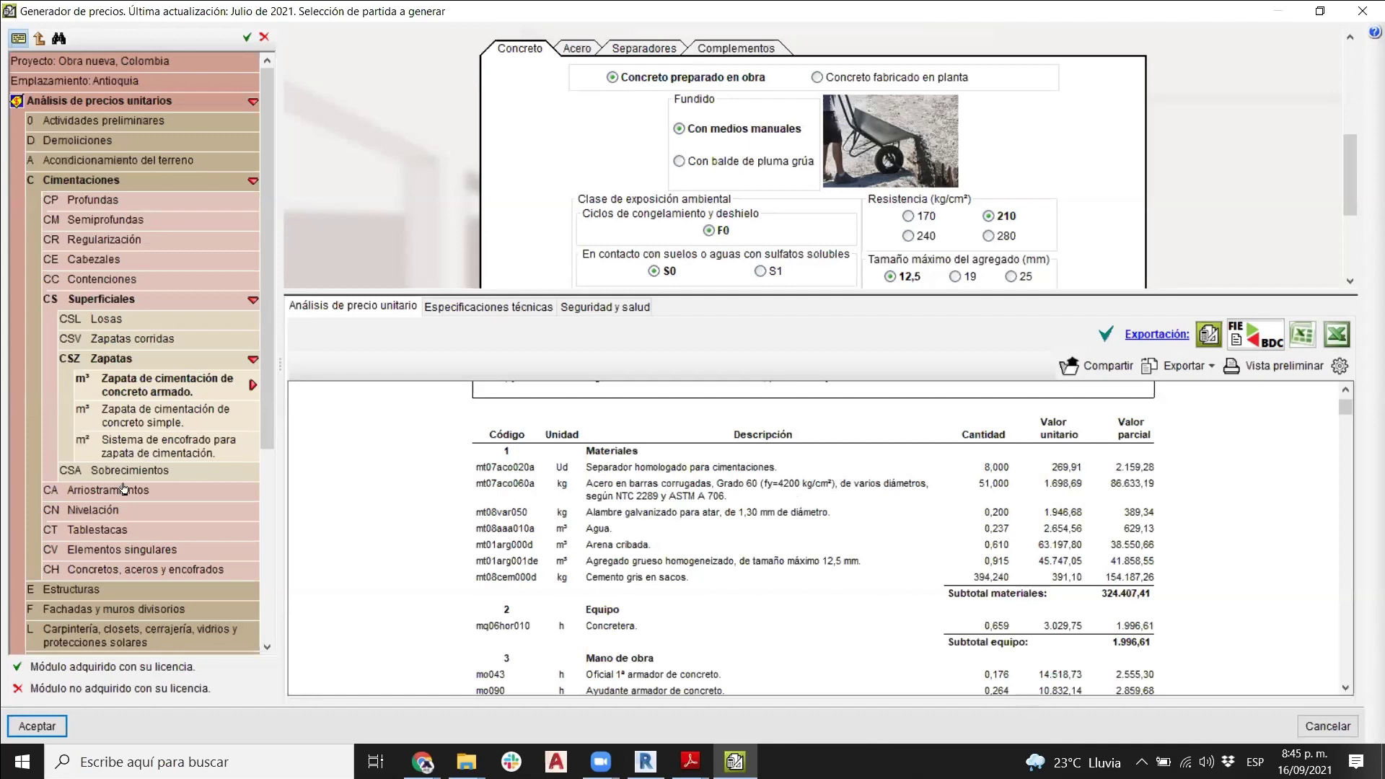
- Review the subchapters of the Revestimientos chapter and close the price generator
{"action": "scroll", "coordinate": [124, 489], "scroll_direction": "down", "scroll_amount": 5}
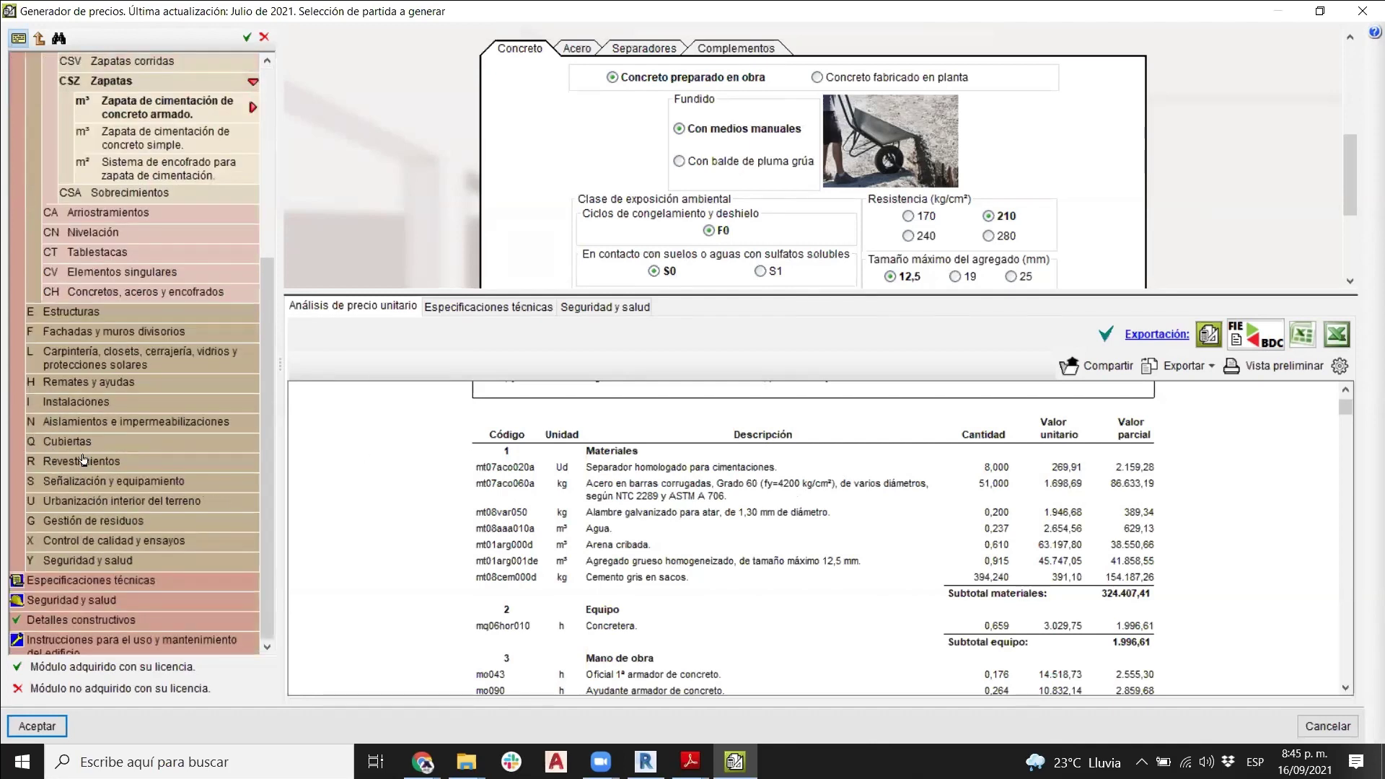
{"action": "left_click", "coordinate": [80, 461]}
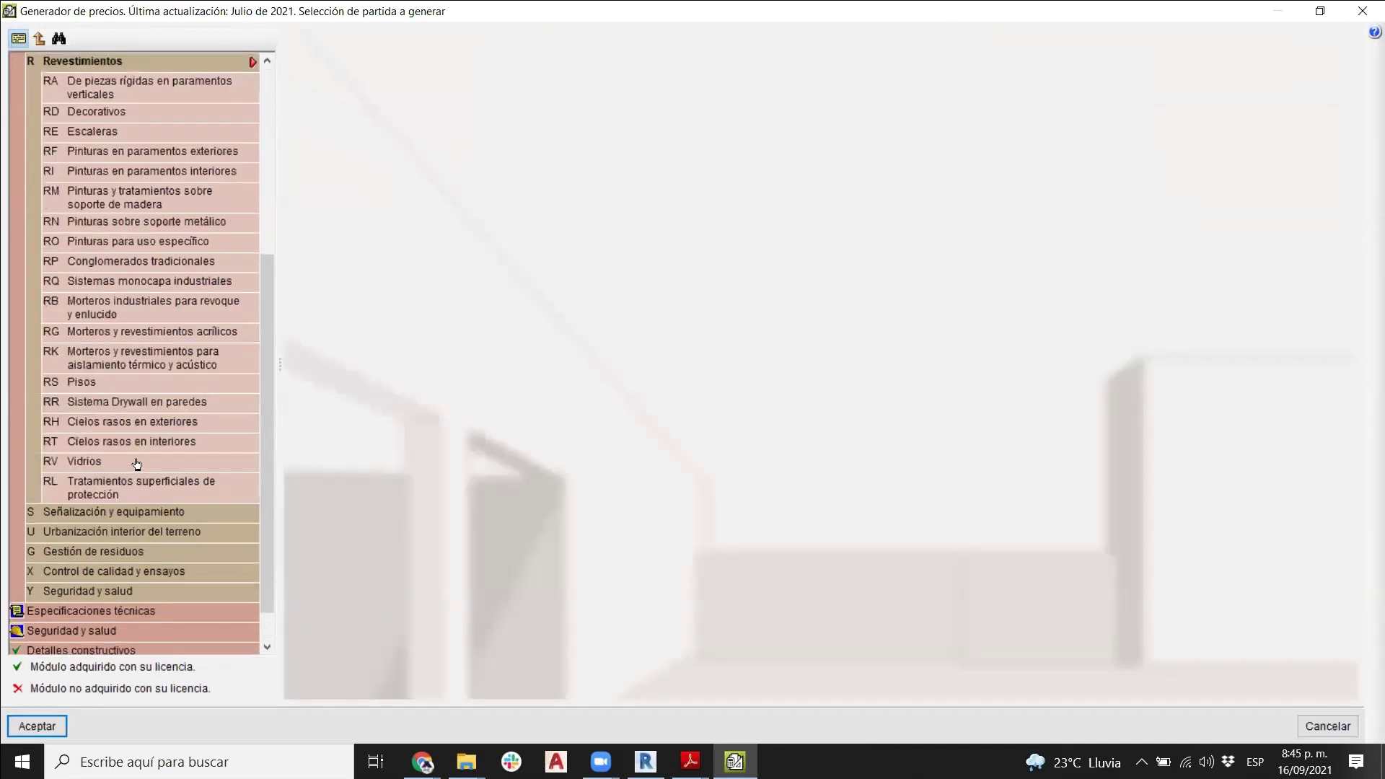
{"action": "scroll", "coordinate": [137, 393], "scroll_direction": "up", "scroll_amount": 4}
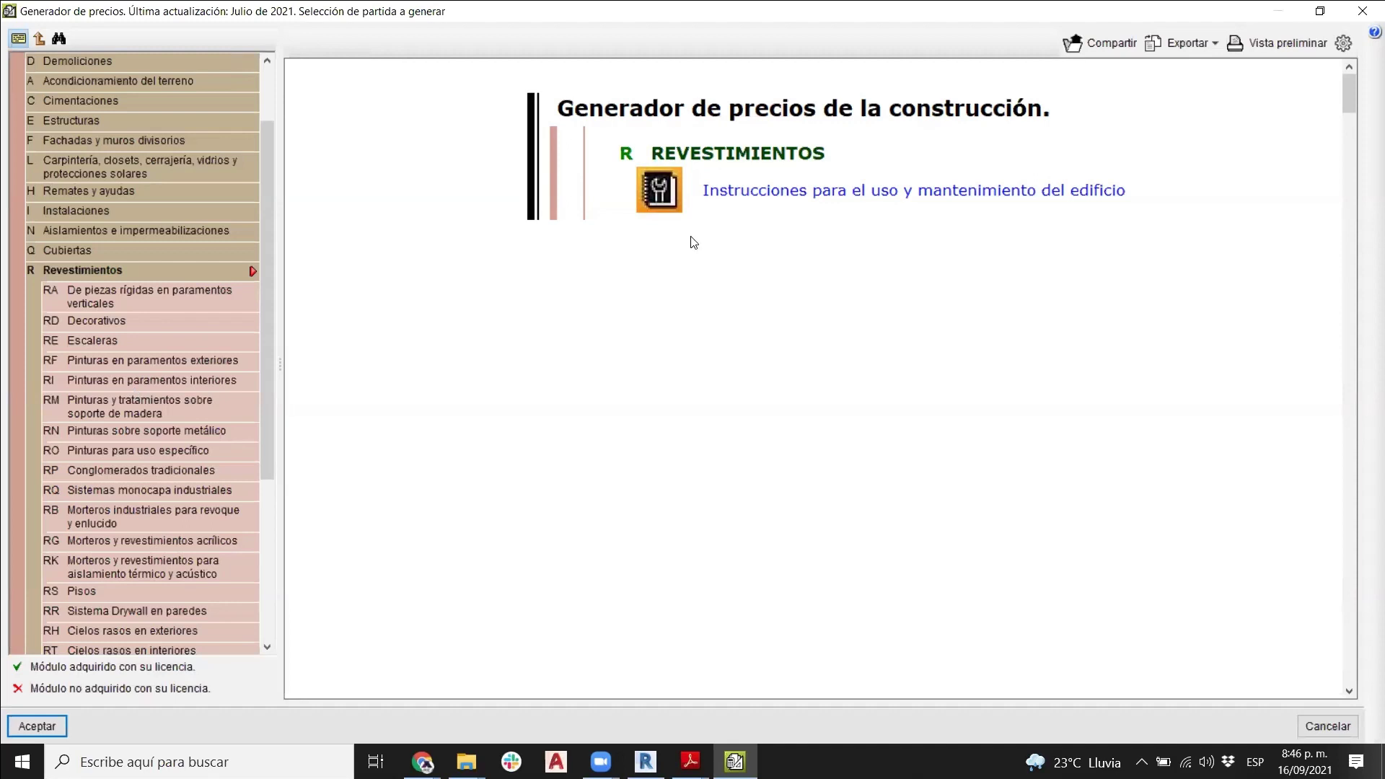
{"action": "left_click", "coordinate": [1364, 10]}
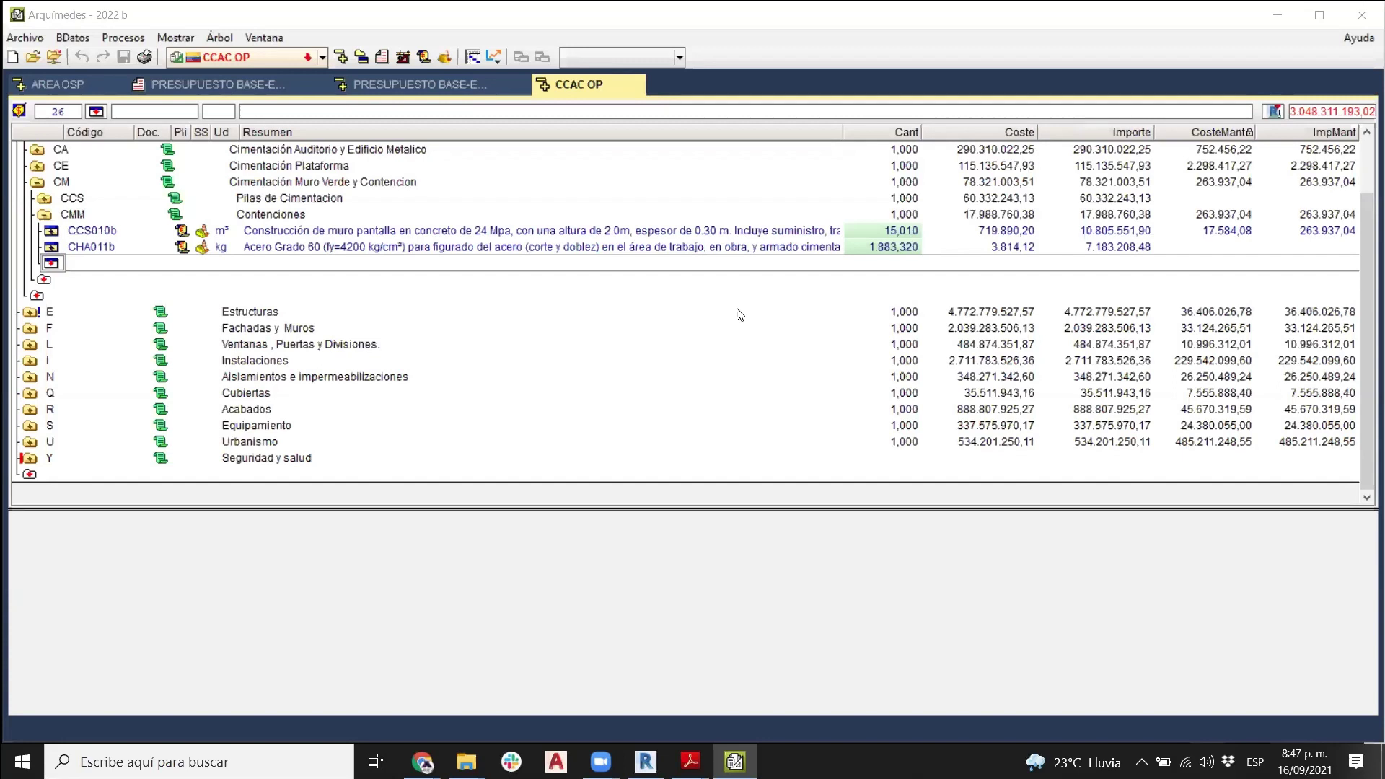
- Collapse the Cimentaciones chapter of the CCAC OP budget so that only the main chapters are listed
{"action": "left_click", "coordinate": [292, 182]}
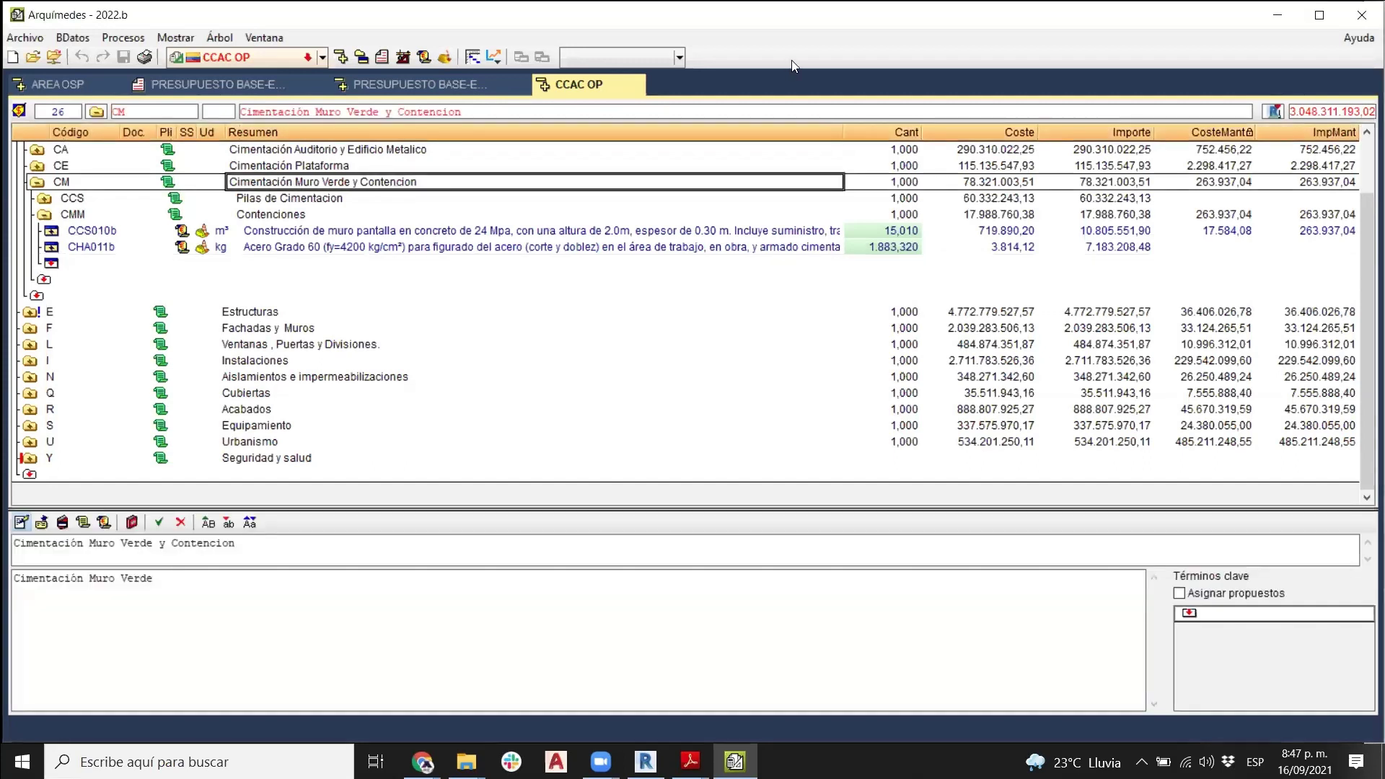
{"action": "scroll", "coordinate": [433, 267], "scroll_direction": "up", "scroll_amount": 2}
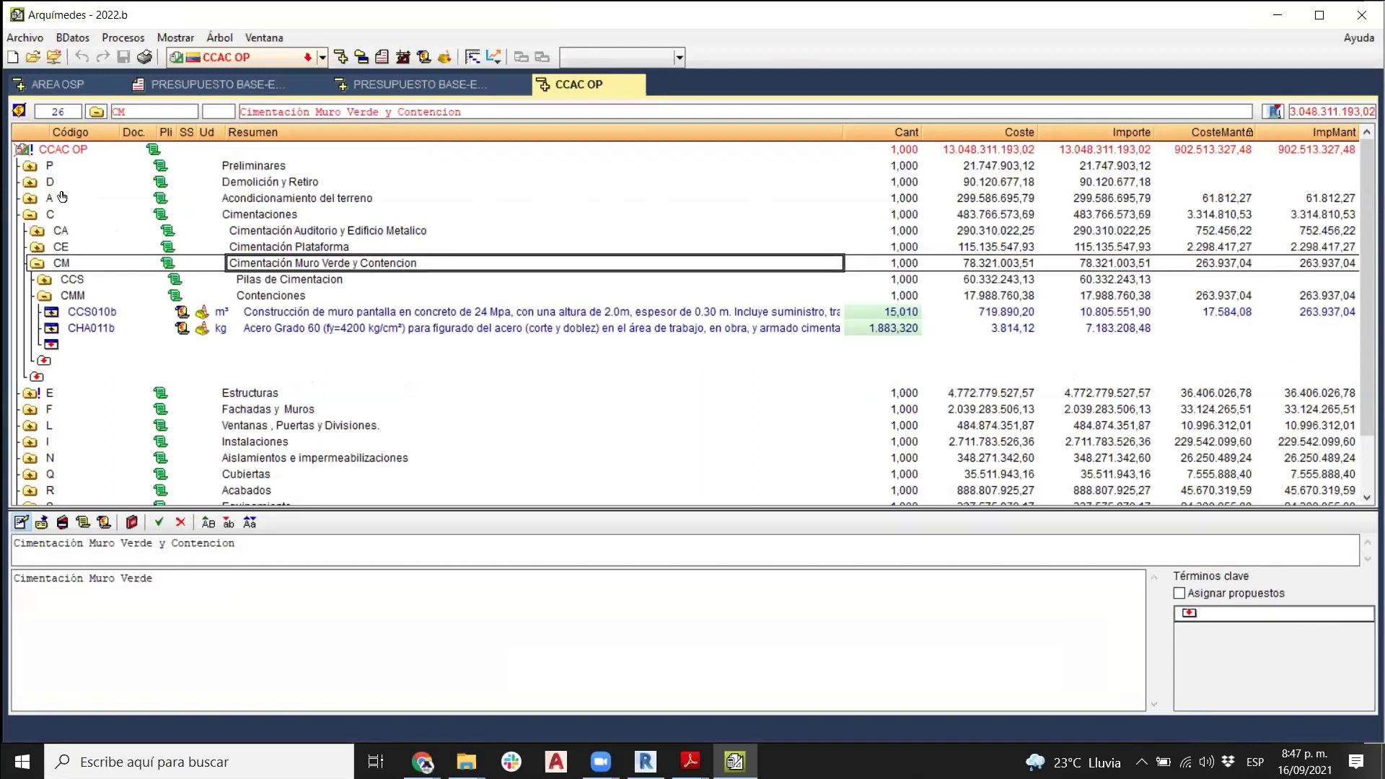
{"action": "left_click", "coordinate": [31, 215]}
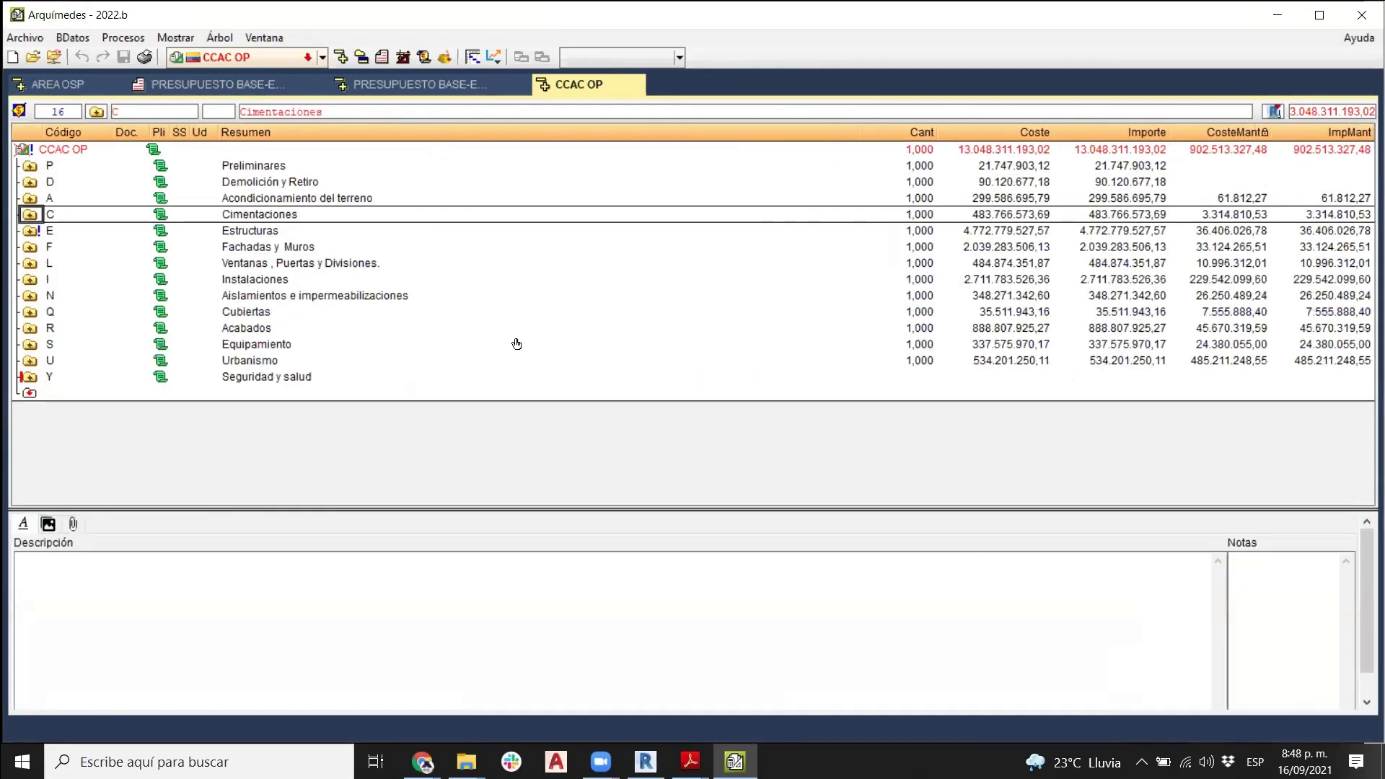
- Switch to the AREA OSP price bank, collapse Redes Eléctricas and review the supply network items under Instalaciones
{"action": "left_click", "coordinate": [56, 81]}
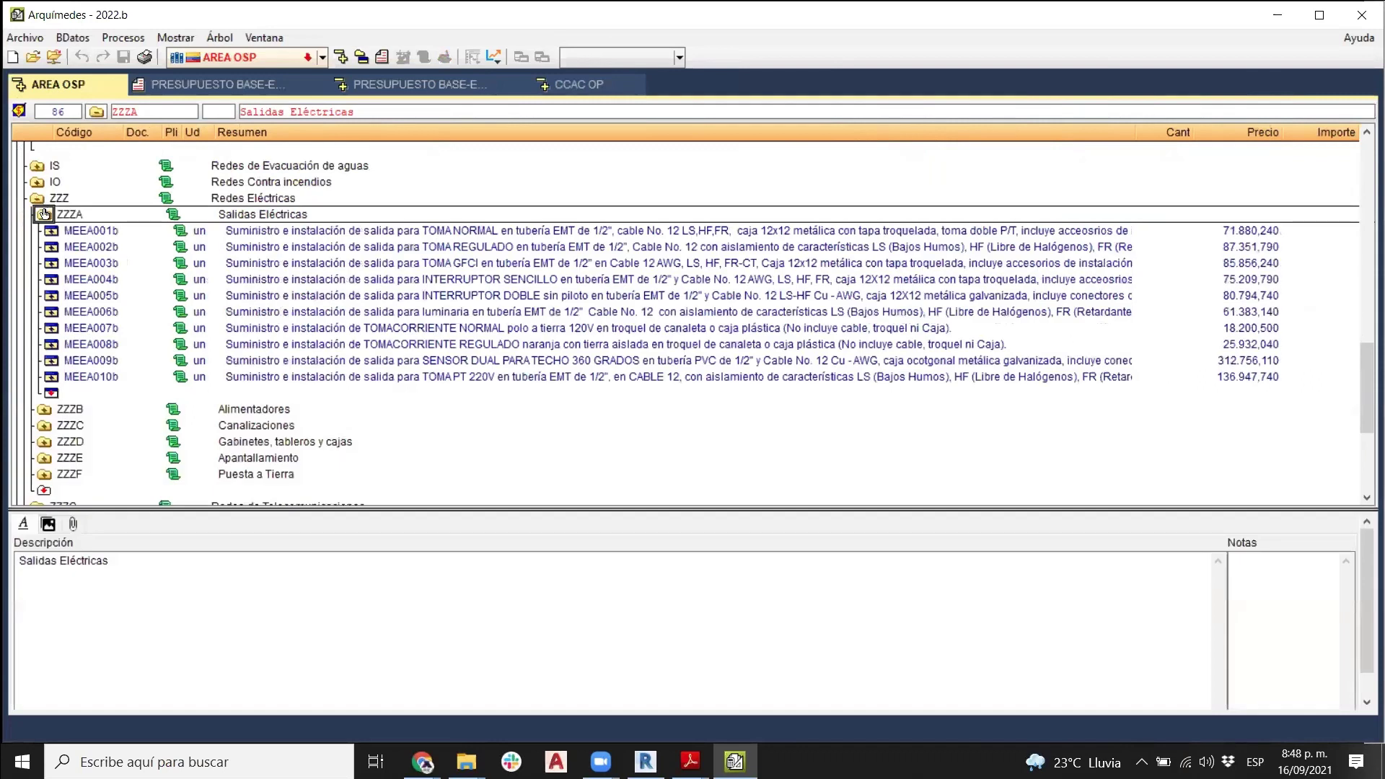
{"action": "left_click", "coordinate": [37, 197]}
{"action": "scroll", "coordinate": [40, 354], "scroll_direction": "up", "scroll_amount": 8}
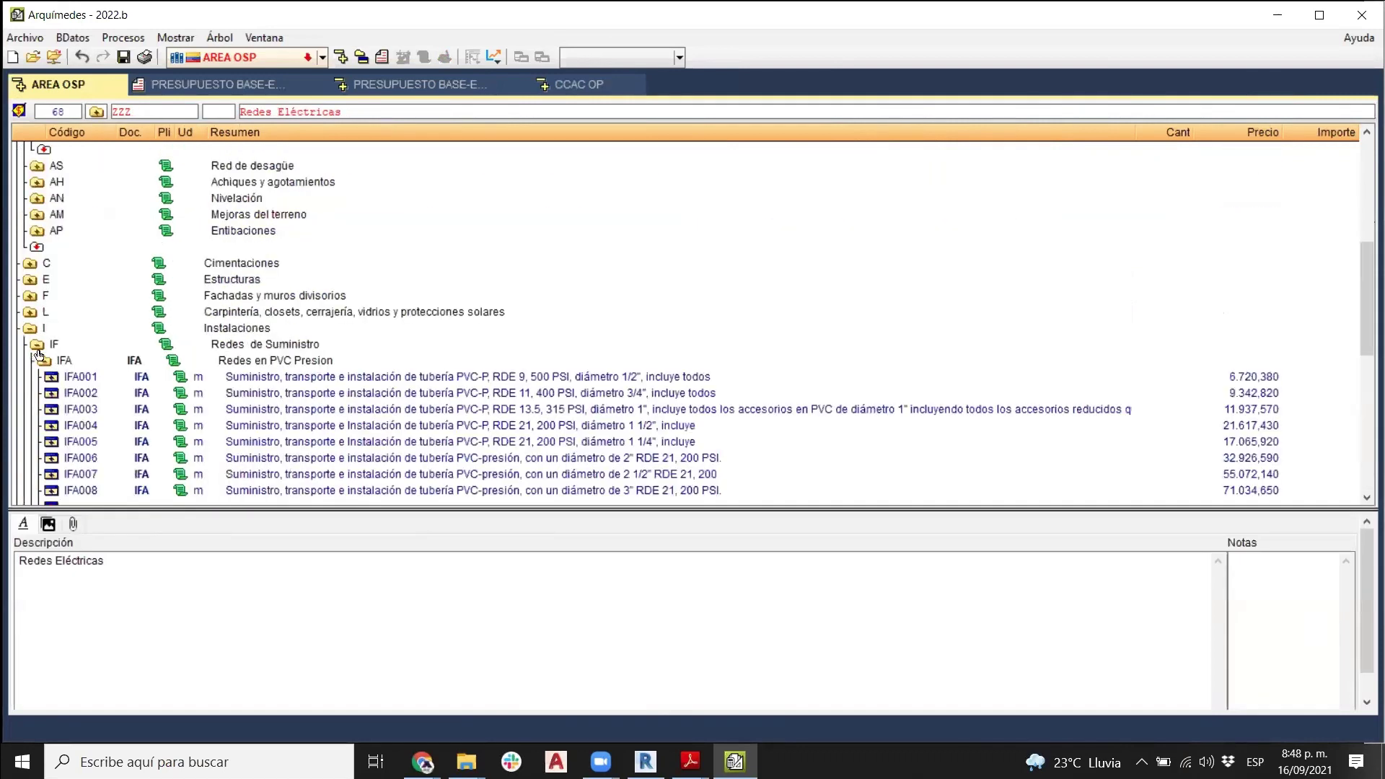
{"action": "scroll", "coordinate": [70, 352], "scroll_direction": "down", "scroll_amount": 4}
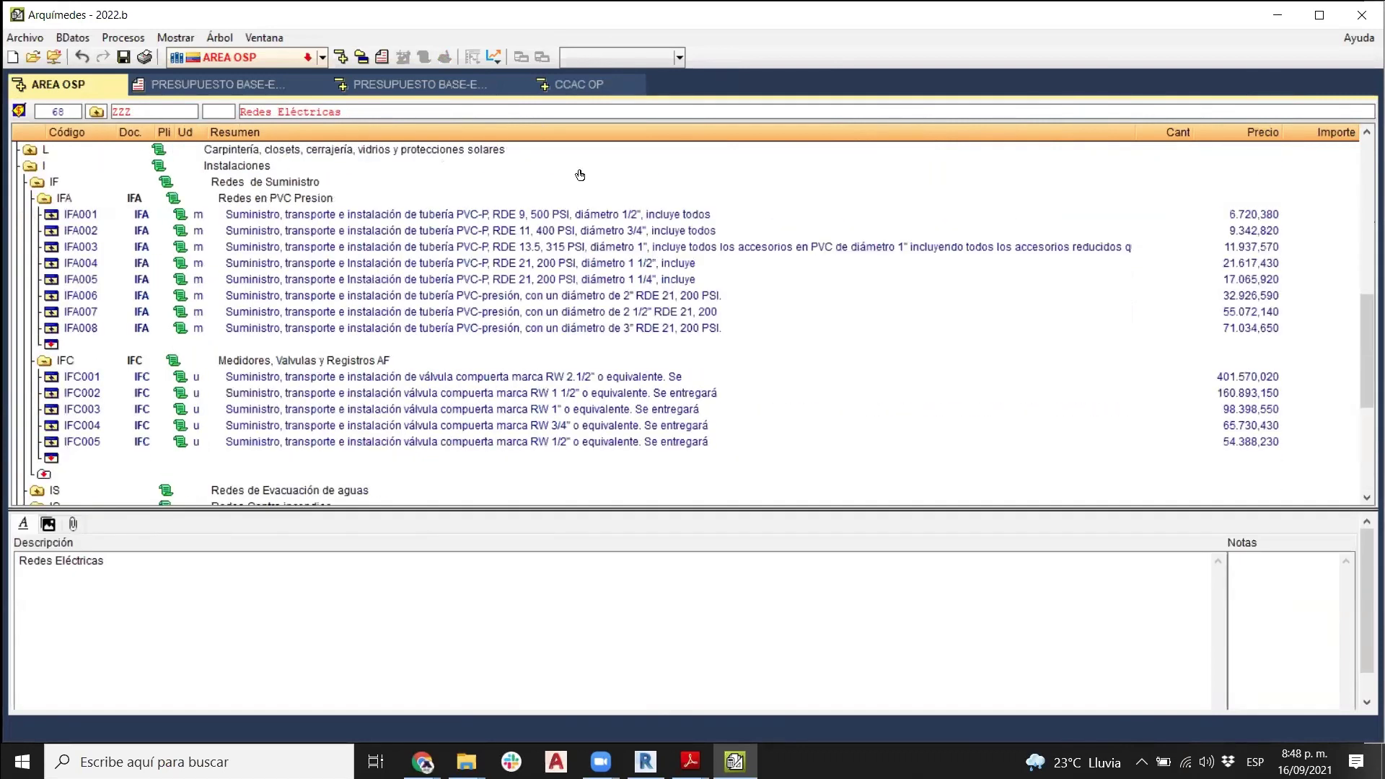
- Return to the CCAC OP budget and expand Preliminares and Replanteo to select item PR010's description
{"action": "left_click", "coordinate": [577, 89]}
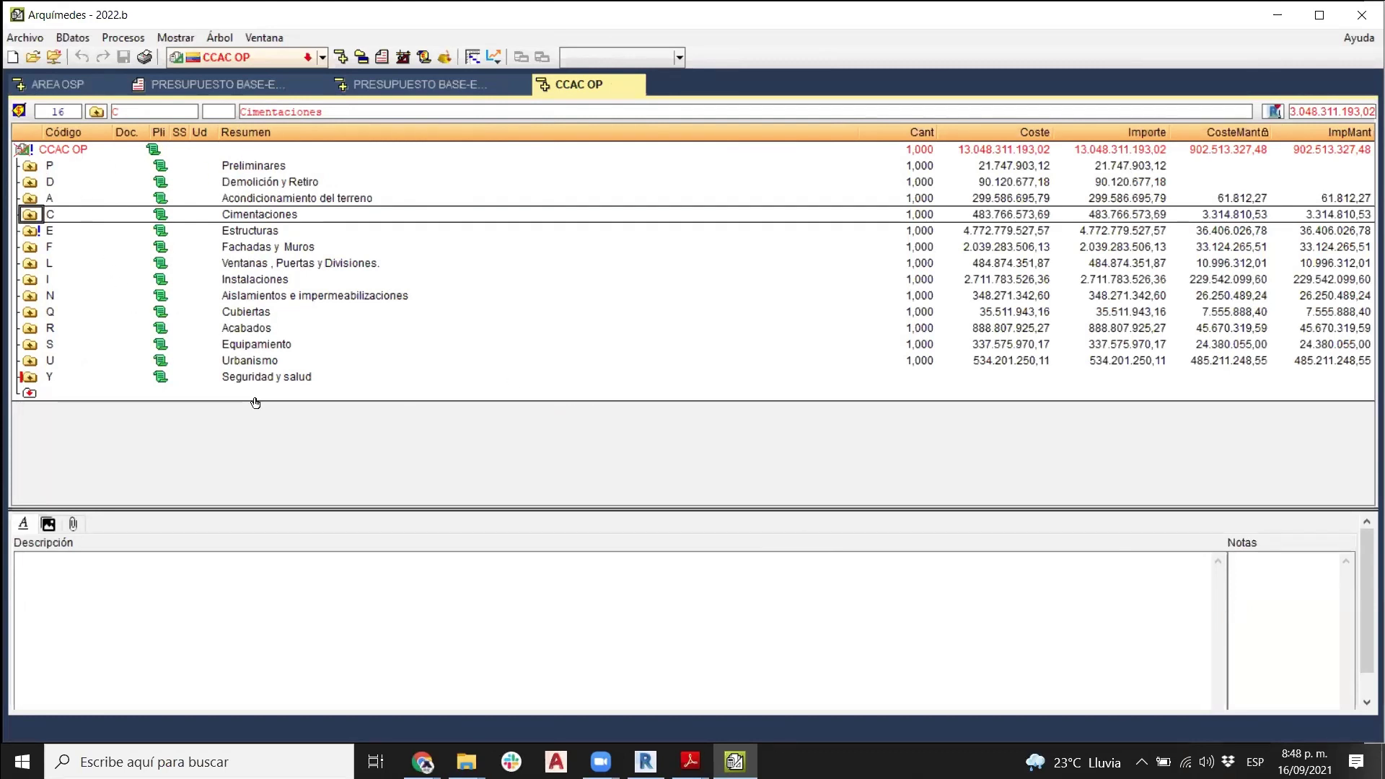
{"action": "left_click", "coordinate": [31, 167]}
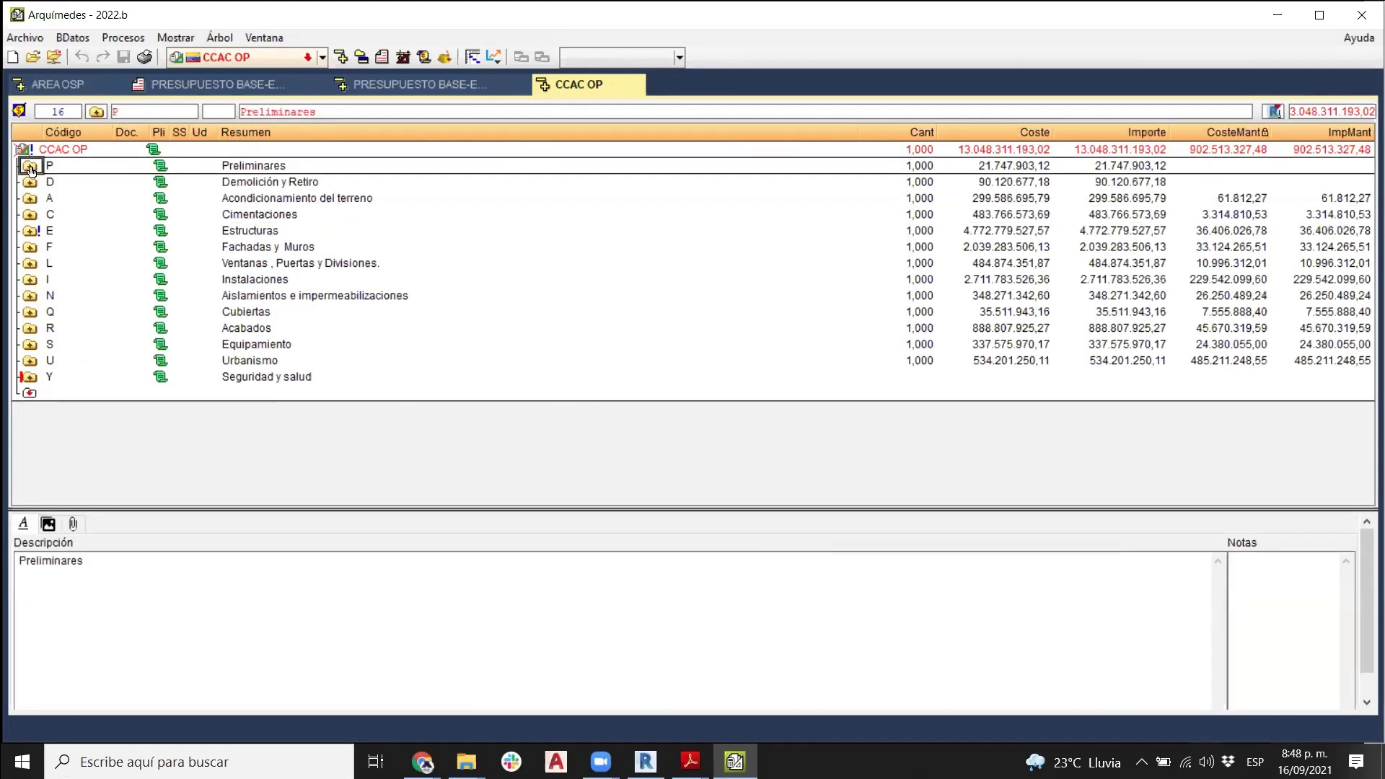
{"action": "left_click", "coordinate": [30, 169]}
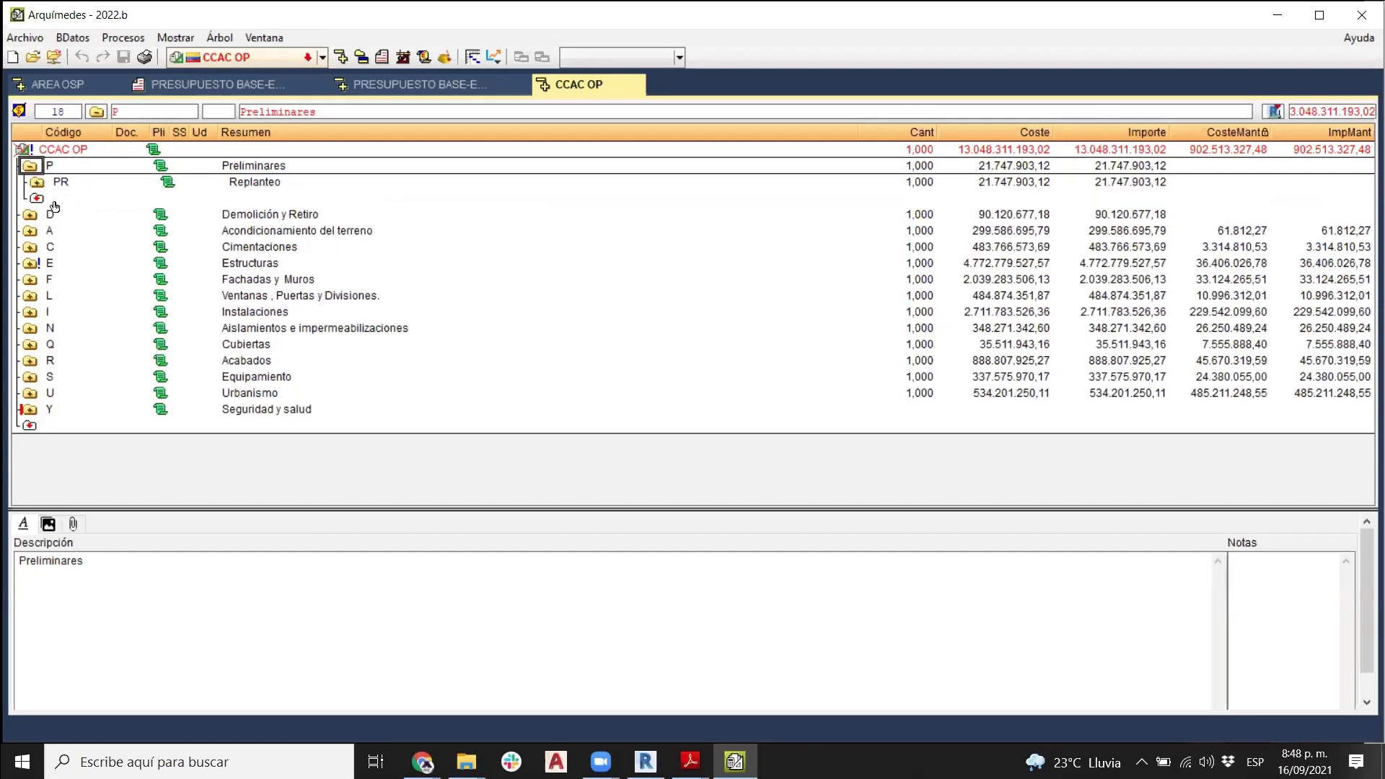
{"action": "left_click", "coordinate": [37, 182]}
{"action": "left_click", "coordinate": [297, 198]}
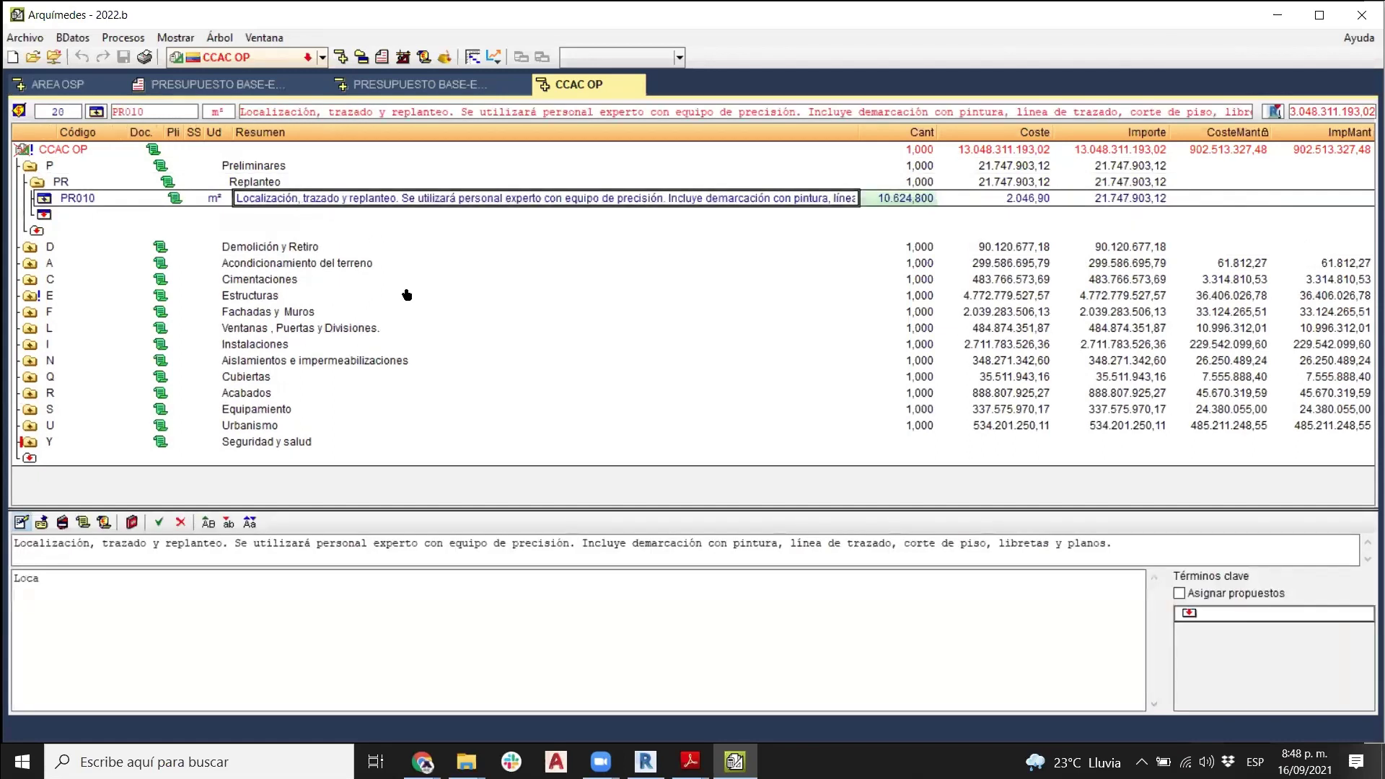
- Inspect item PR010's code, unit, description and quantity, including its measurement detail
{"action": "left_click", "coordinate": [82, 201]}
{"action": "left_click", "coordinate": [214, 198]}
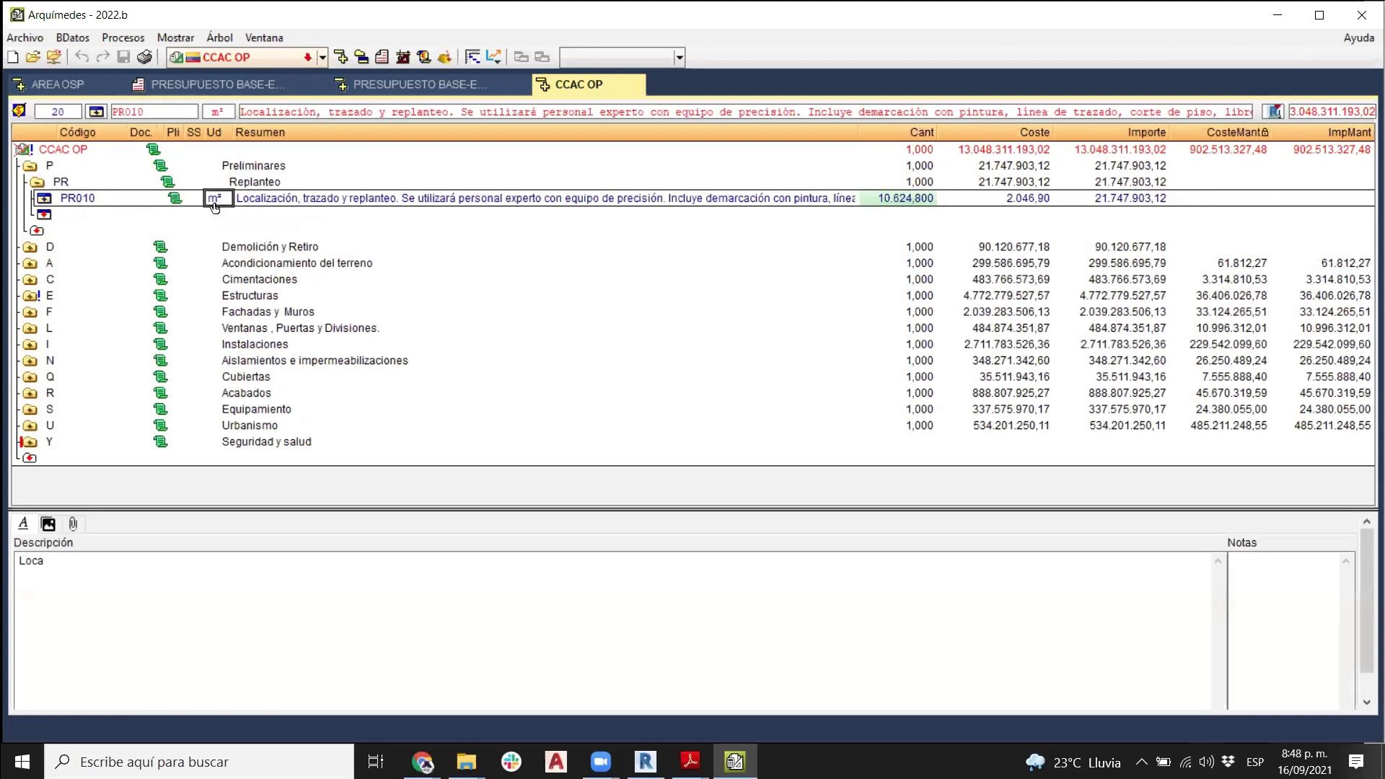
{"action": "left_click", "coordinate": [396, 203]}
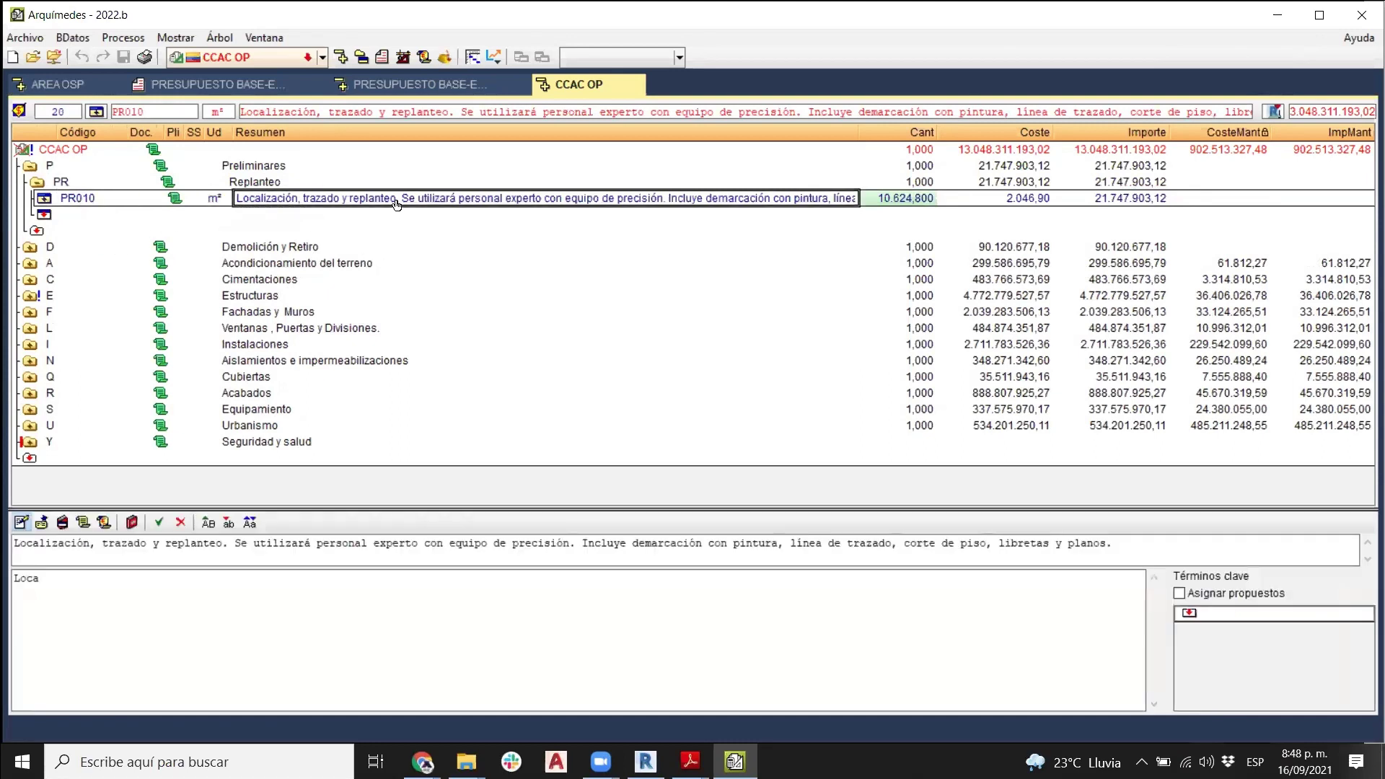
{"action": "left_click", "coordinate": [919, 206]}
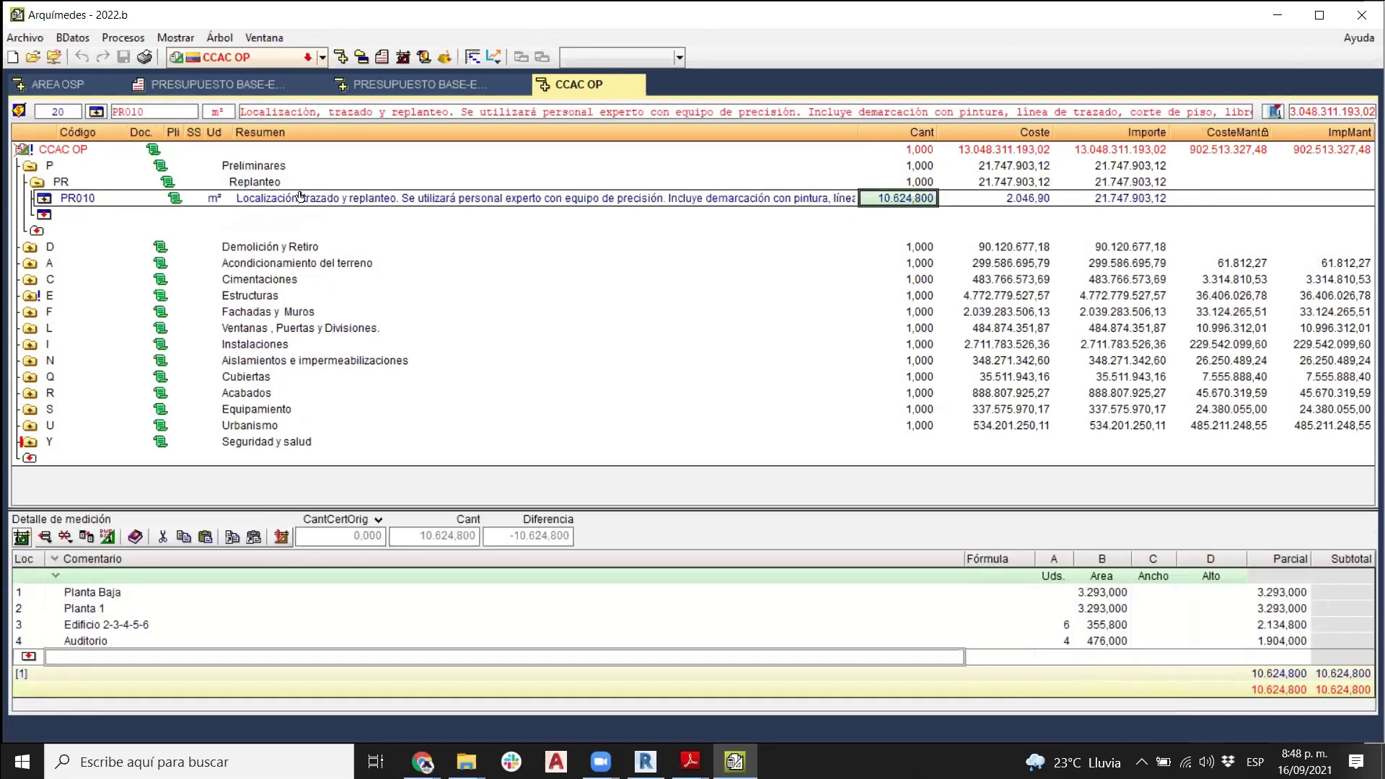
- Expand item PR010's unit price breakdown and inspect its machinery, material and labour resources
{"action": "left_click", "coordinate": [59, 210]}
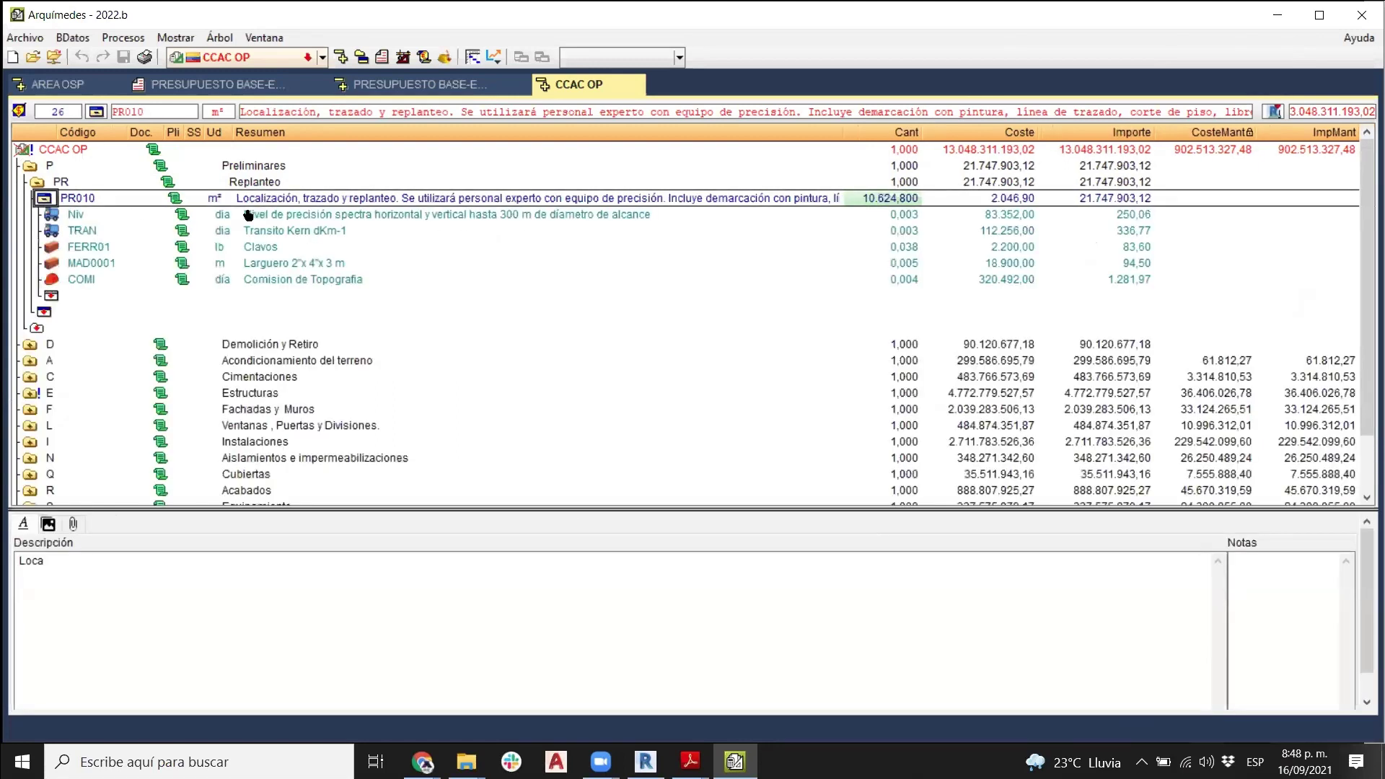
{"action": "left_click", "coordinate": [81, 217]}
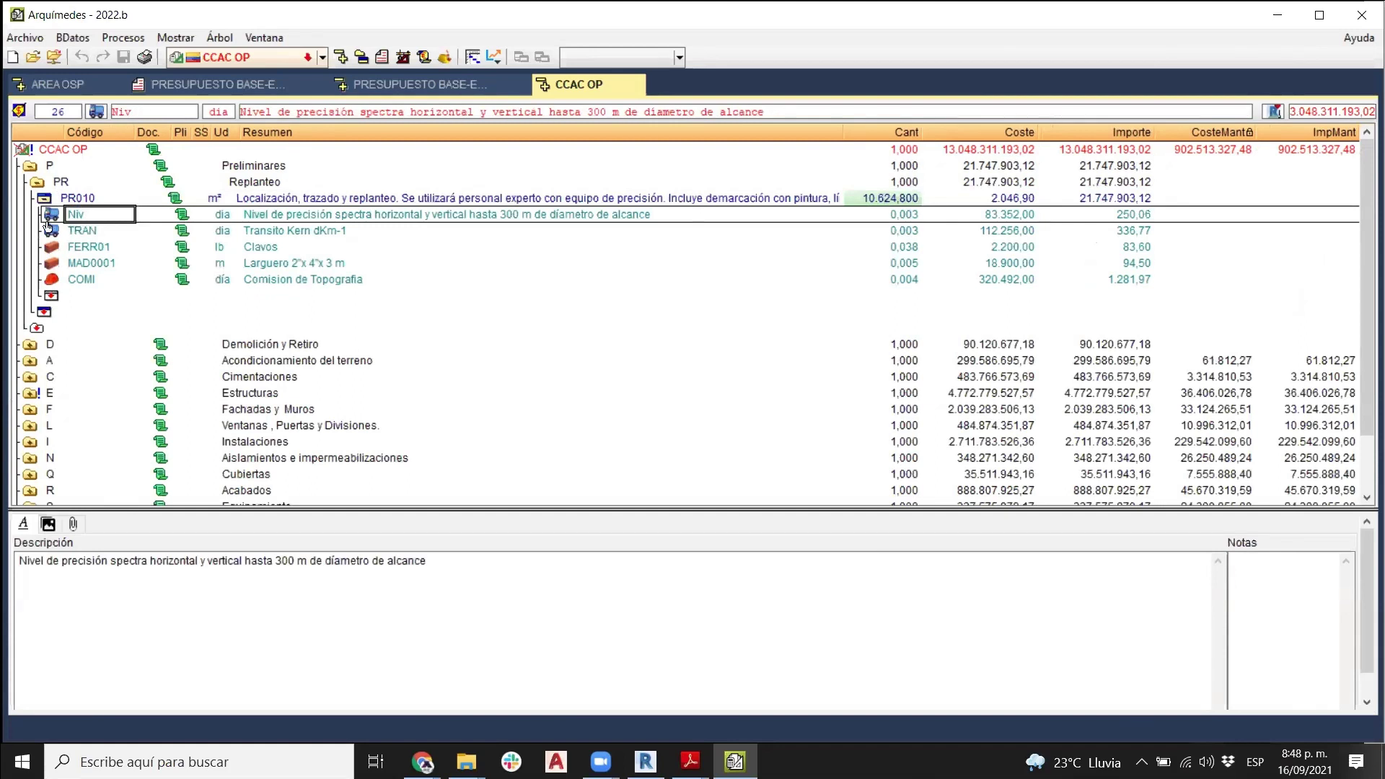
{"action": "left_click", "coordinate": [101, 249]}
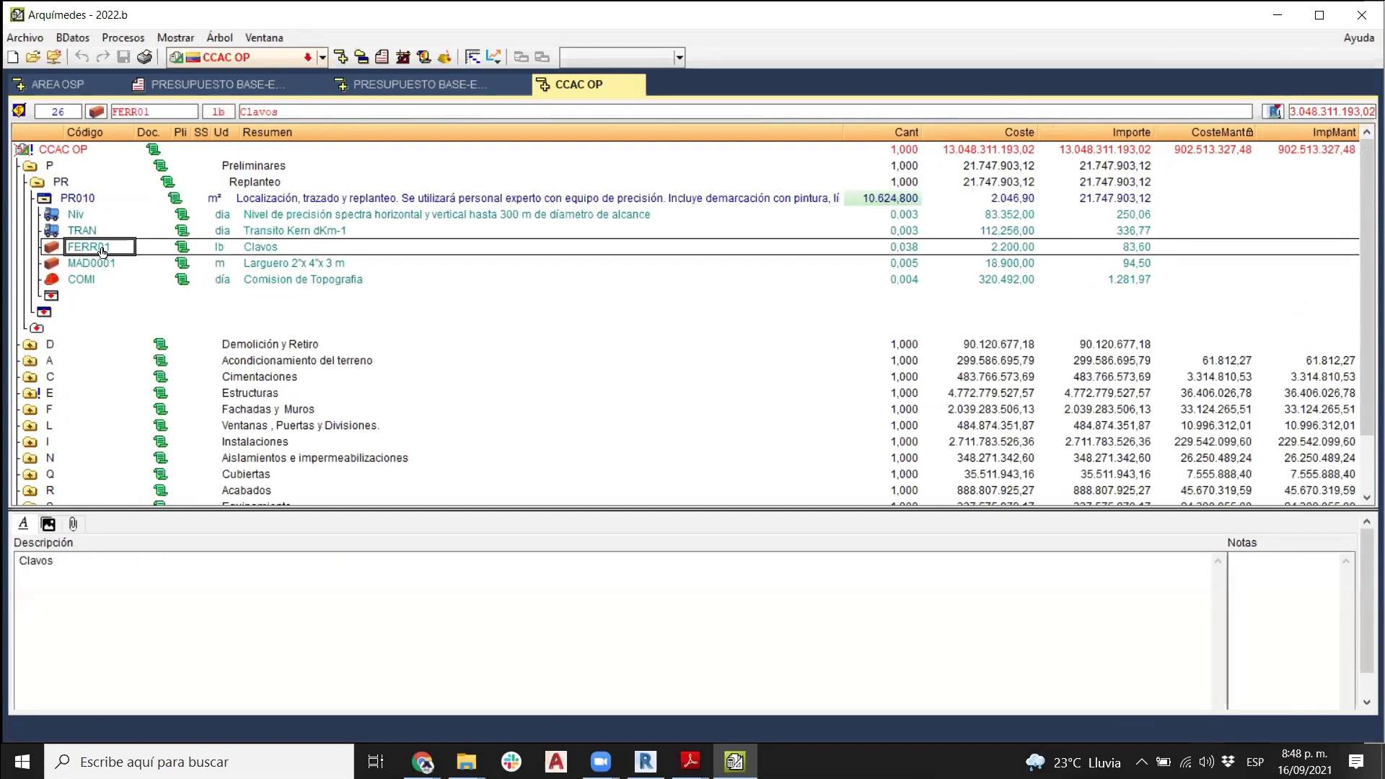
{"action": "left_click", "coordinate": [75, 282]}
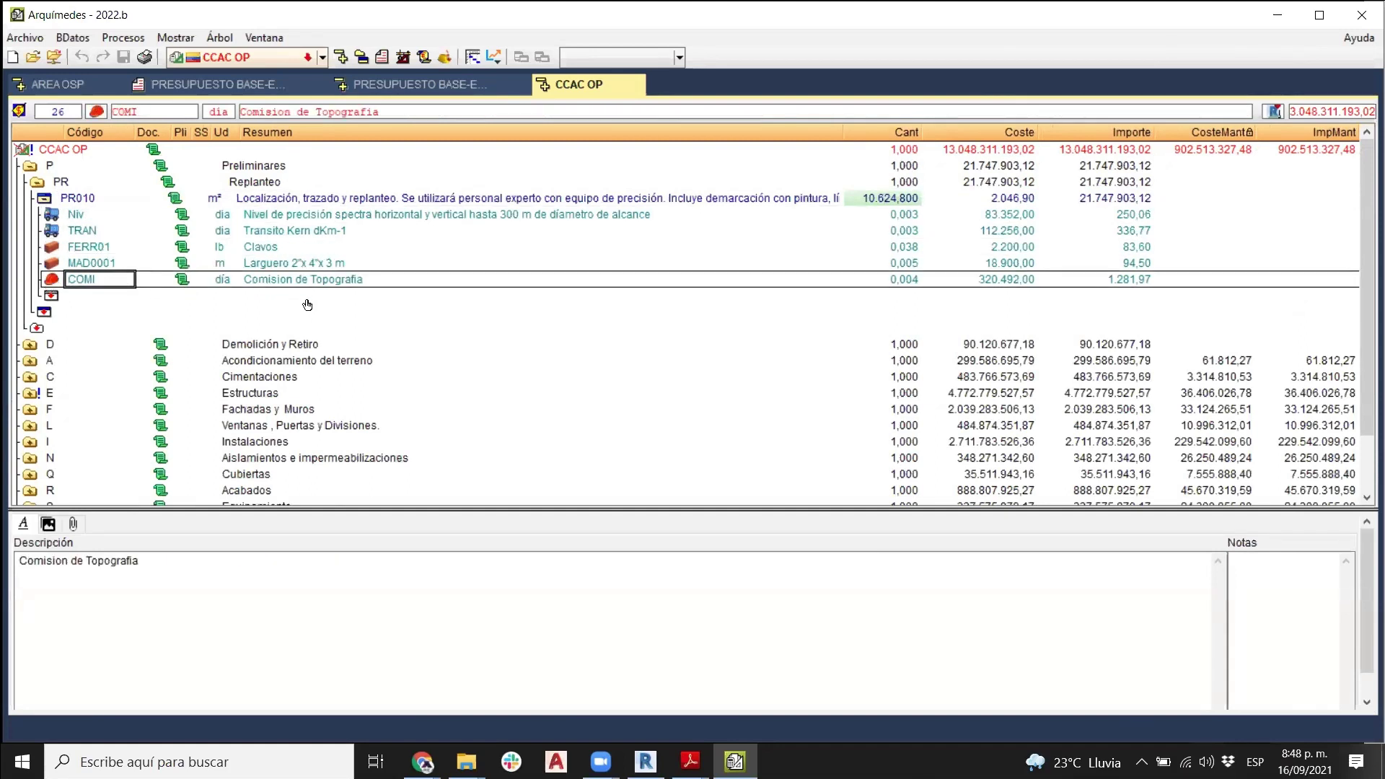
{"action": "left_click", "coordinate": [334, 286]}
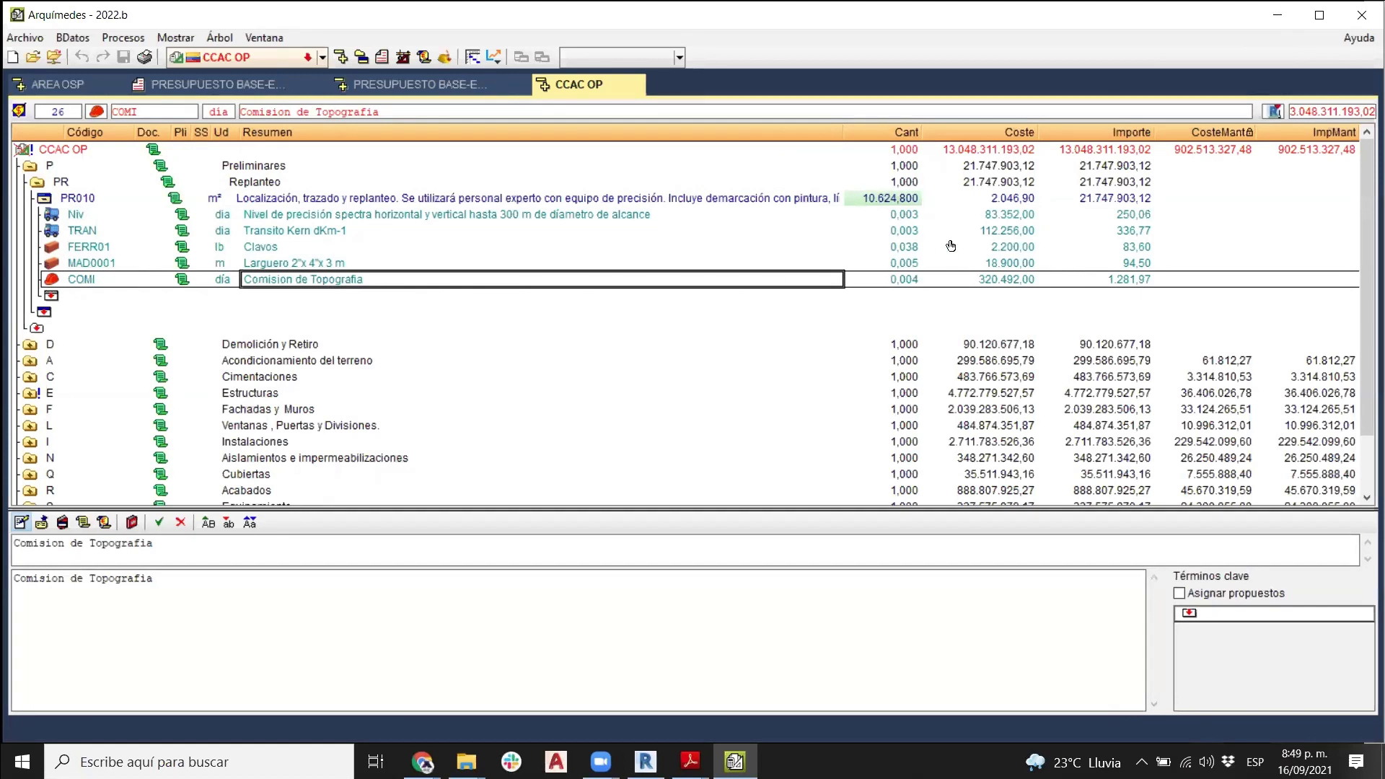
- Check the Clavos quantity and cost, the precision level's cost, and the measurement detail behind PR010's quantity
{"action": "left_click", "coordinate": [905, 246]}
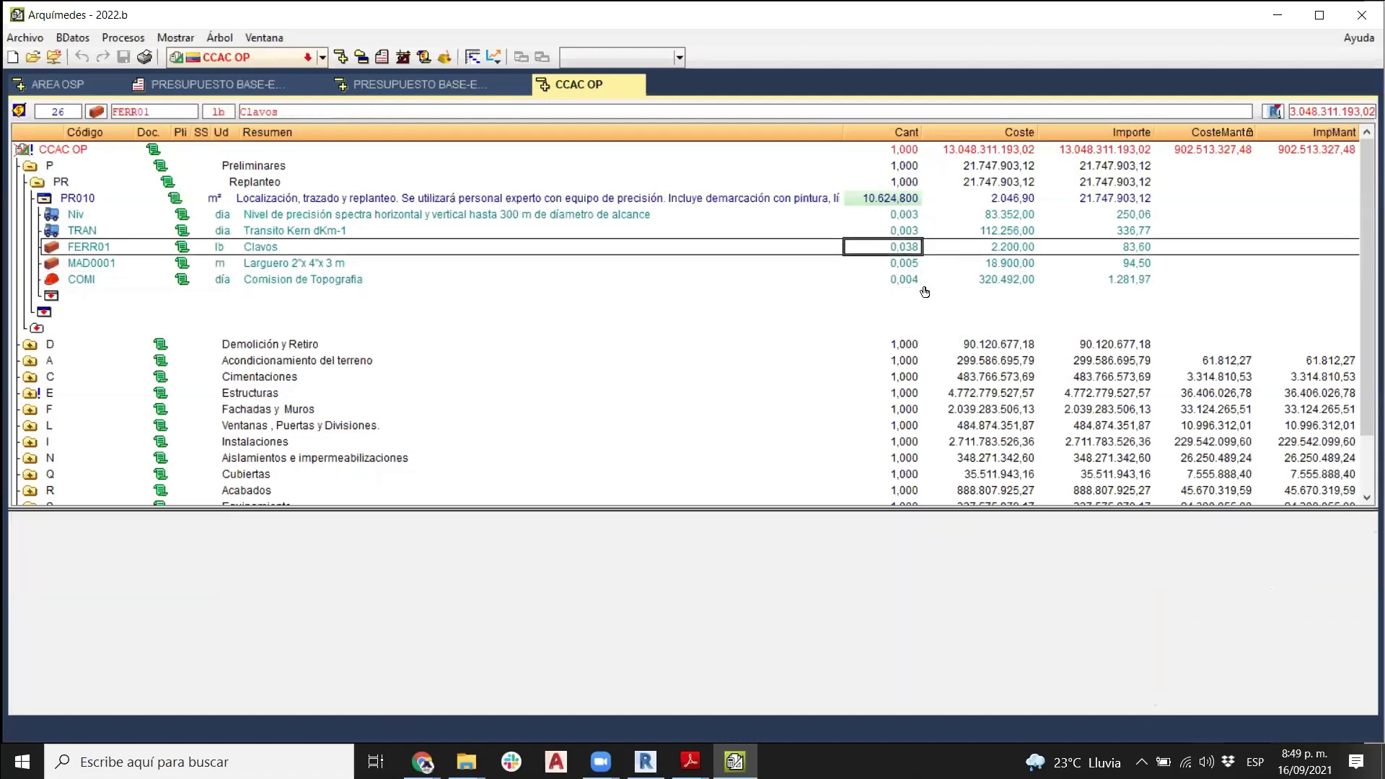
{"action": "left_click", "coordinate": [984, 246]}
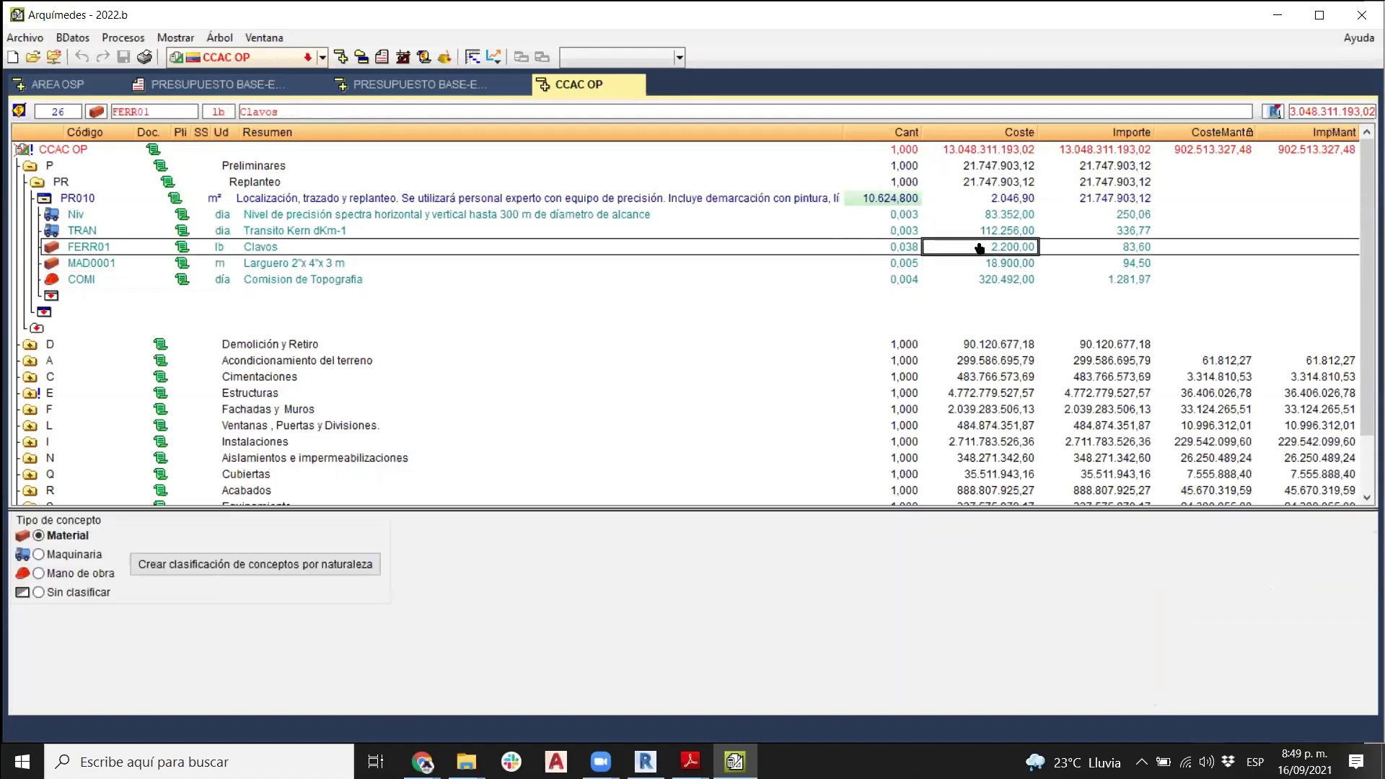
{"action": "left_click", "coordinate": [1004, 218]}
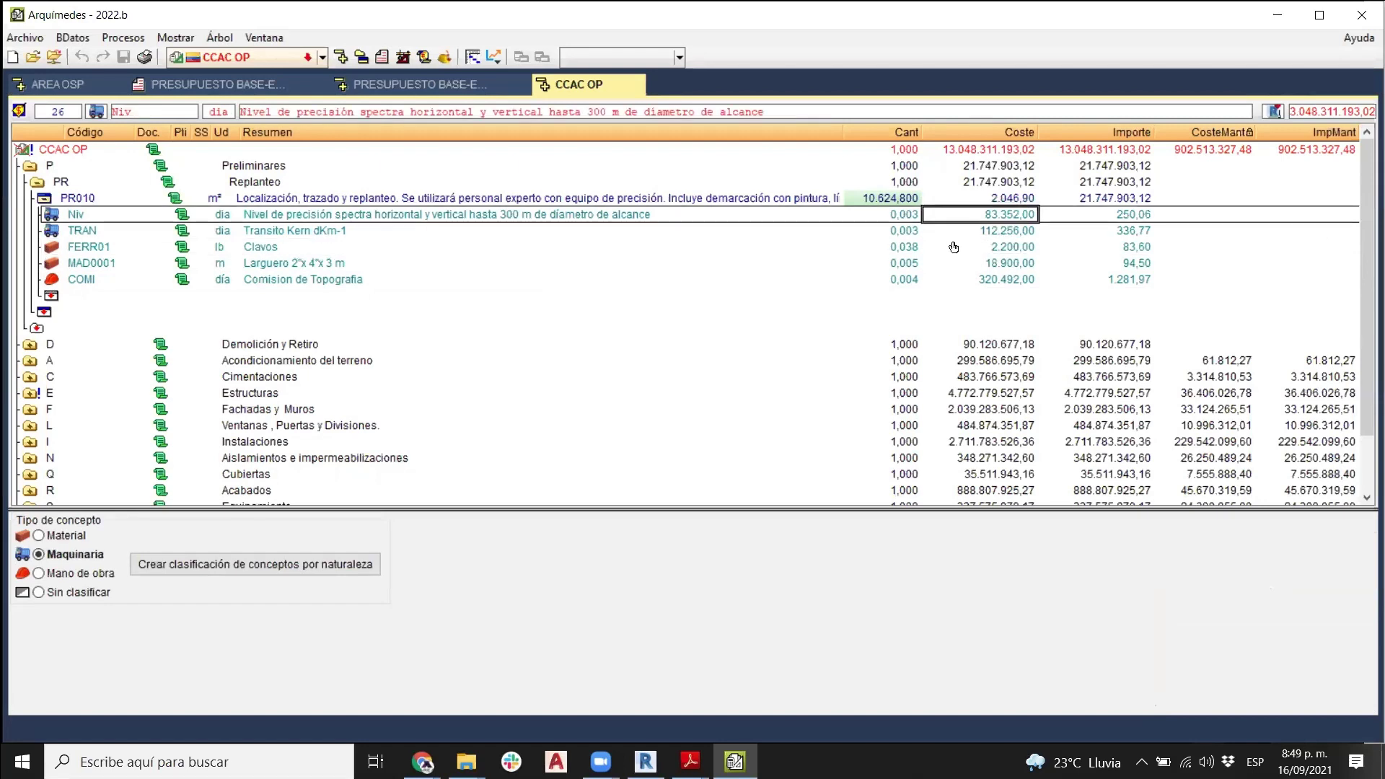
{"action": "left_click", "coordinate": [881, 201]}
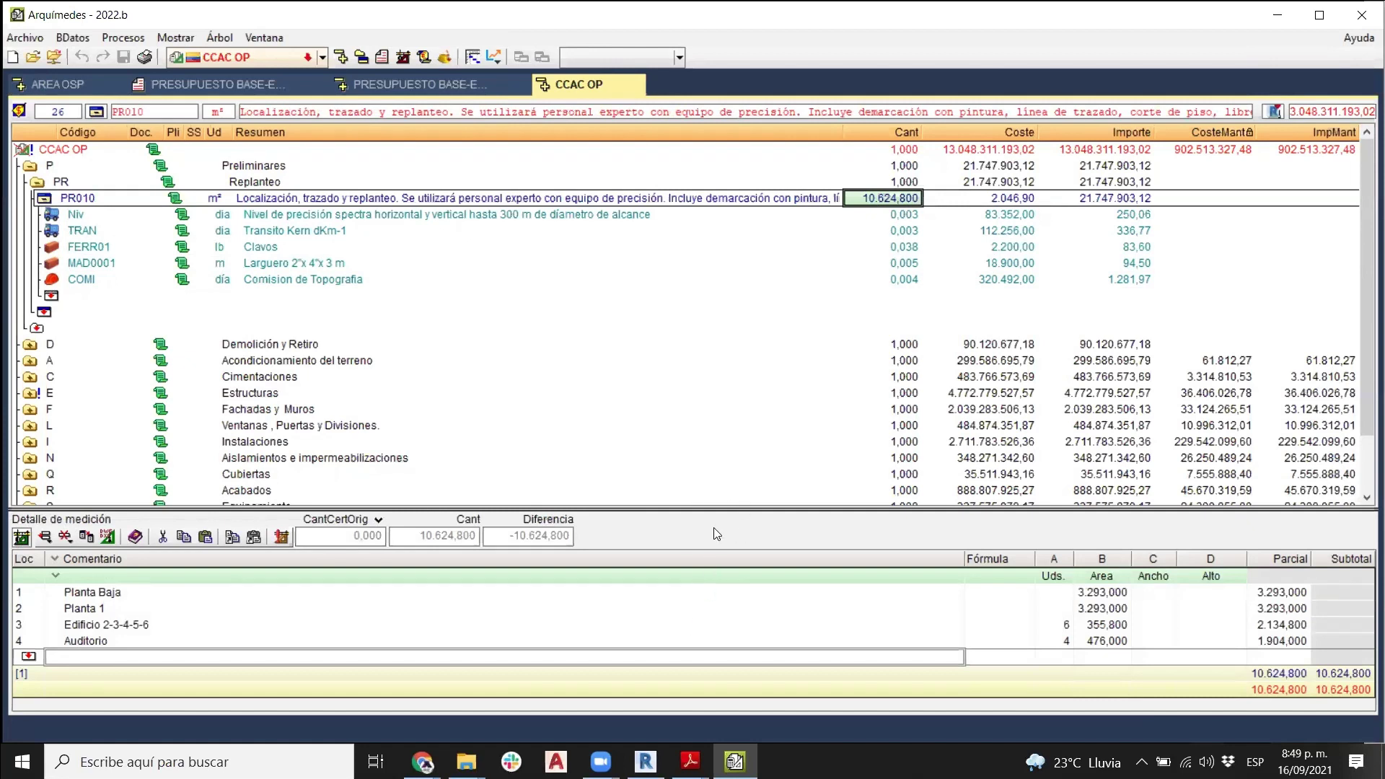
- Enlarge the measurement detail area beneath the budget tree, keeping the chapter list down to Aislamientos e impermeabilizaciones in view
{"action": "left_click_drag", "start_coordinate": [729, 508], "coordinate": [735, 364]}
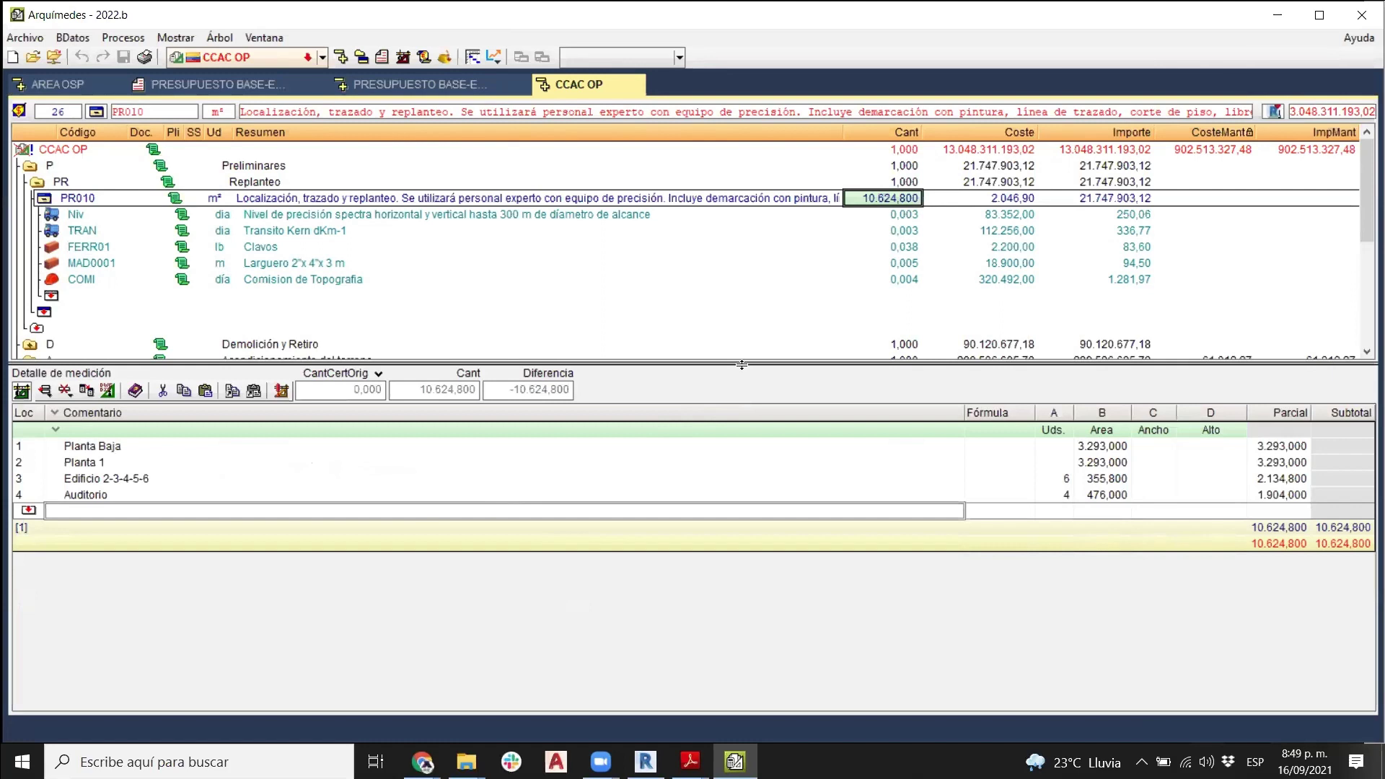
{"action": "left_click_drag", "start_coordinate": [742, 365], "coordinate": [719, 470]}
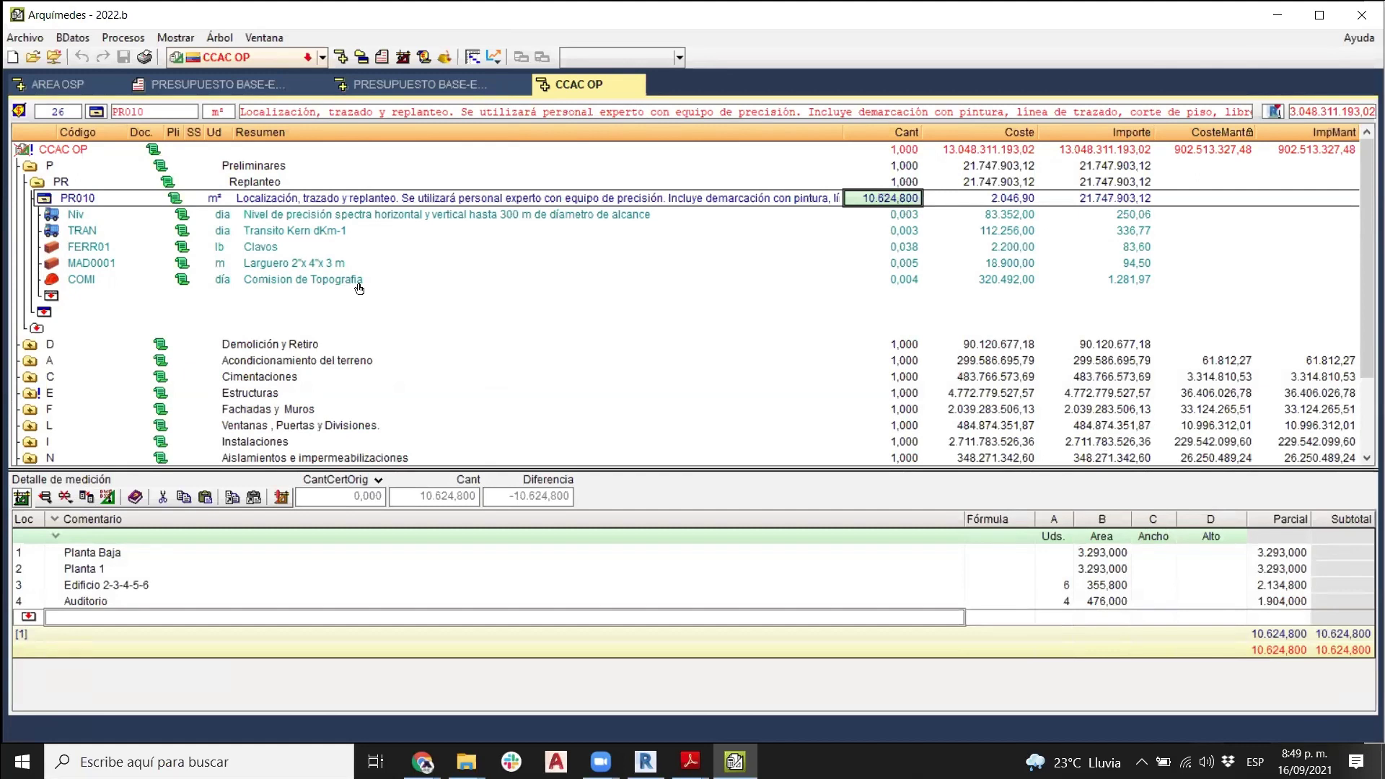
- Generate a print preview of the ZG Colombia listing Análisis de precios unitarios for the CCAC OP budget, accepting the prompts
{"action": "left_click", "coordinate": [143, 57]}
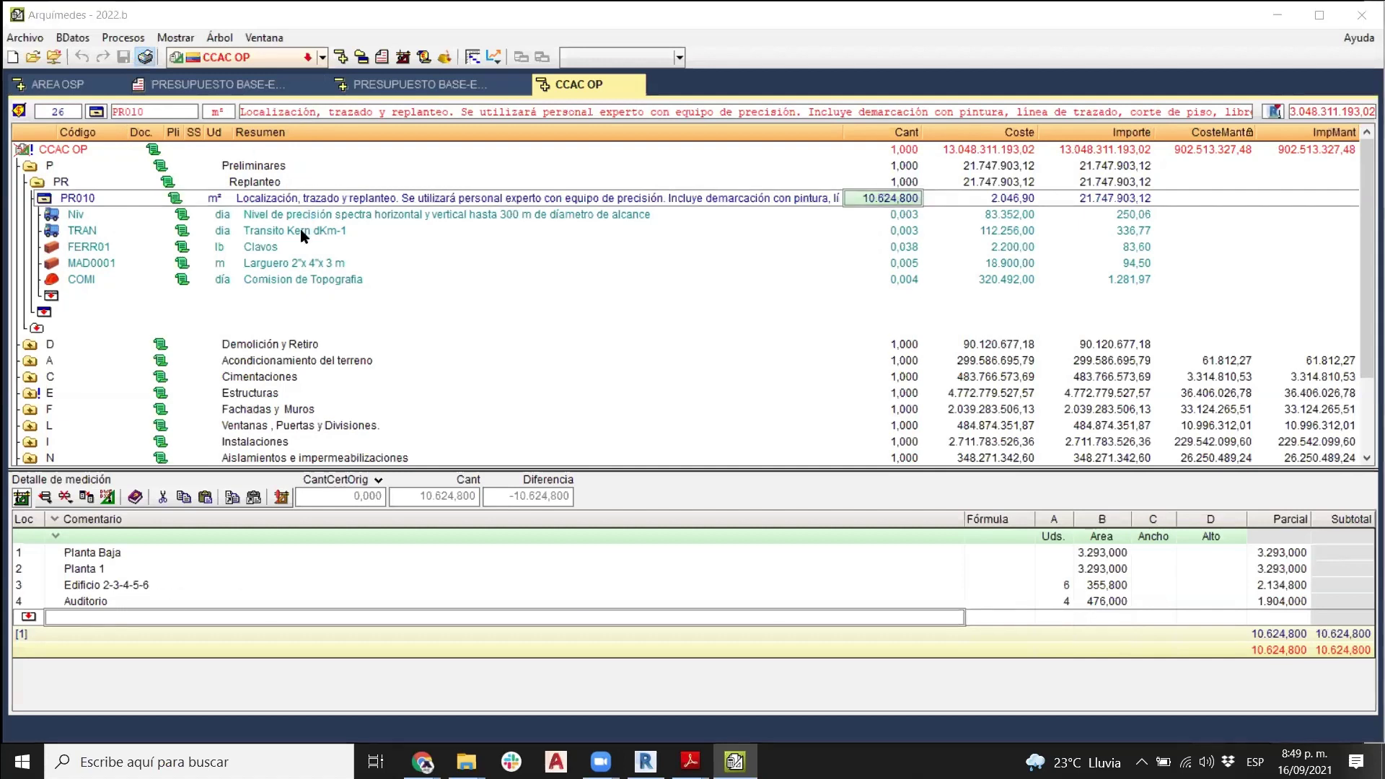
{"action": "left_click_drag", "start_coordinate": [279, 275], "coordinate": [276, 391]}
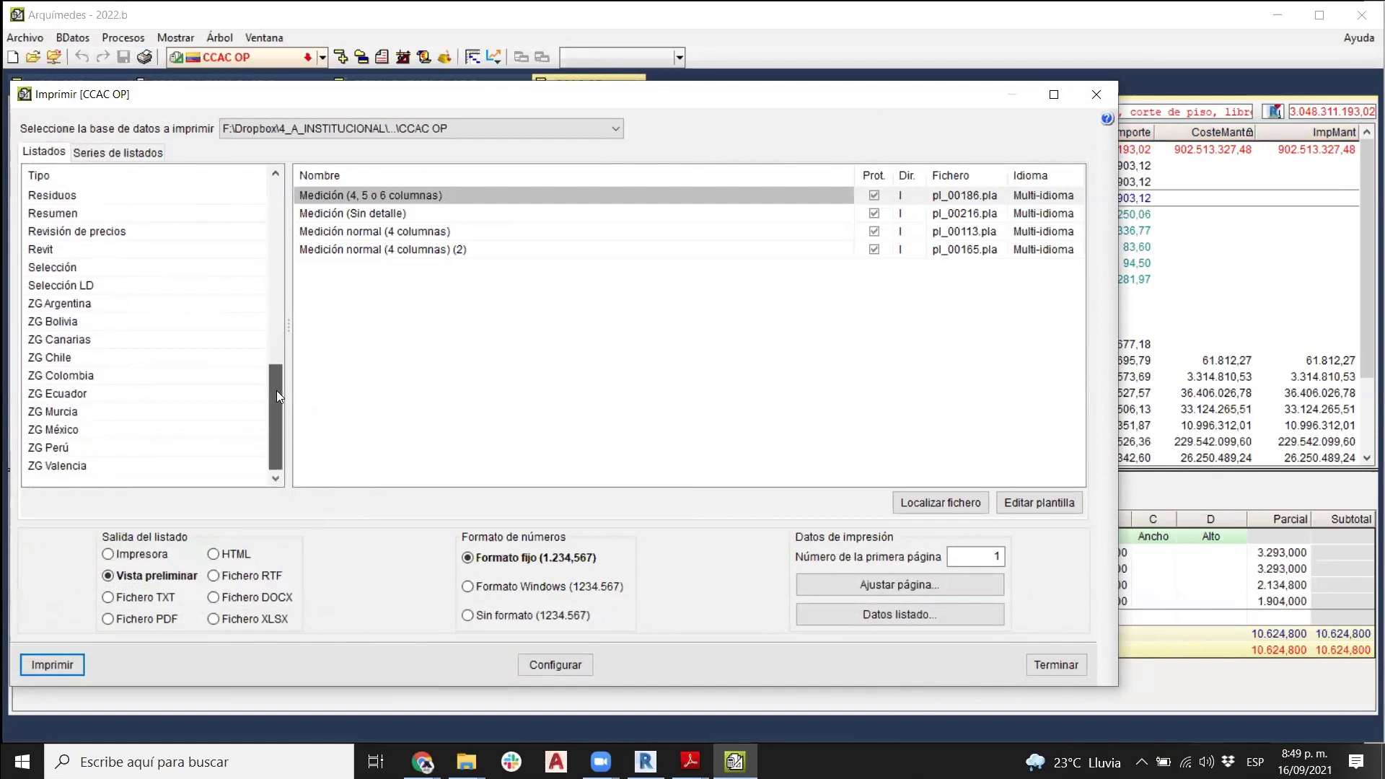
{"action": "left_click", "coordinate": [89, 375]}
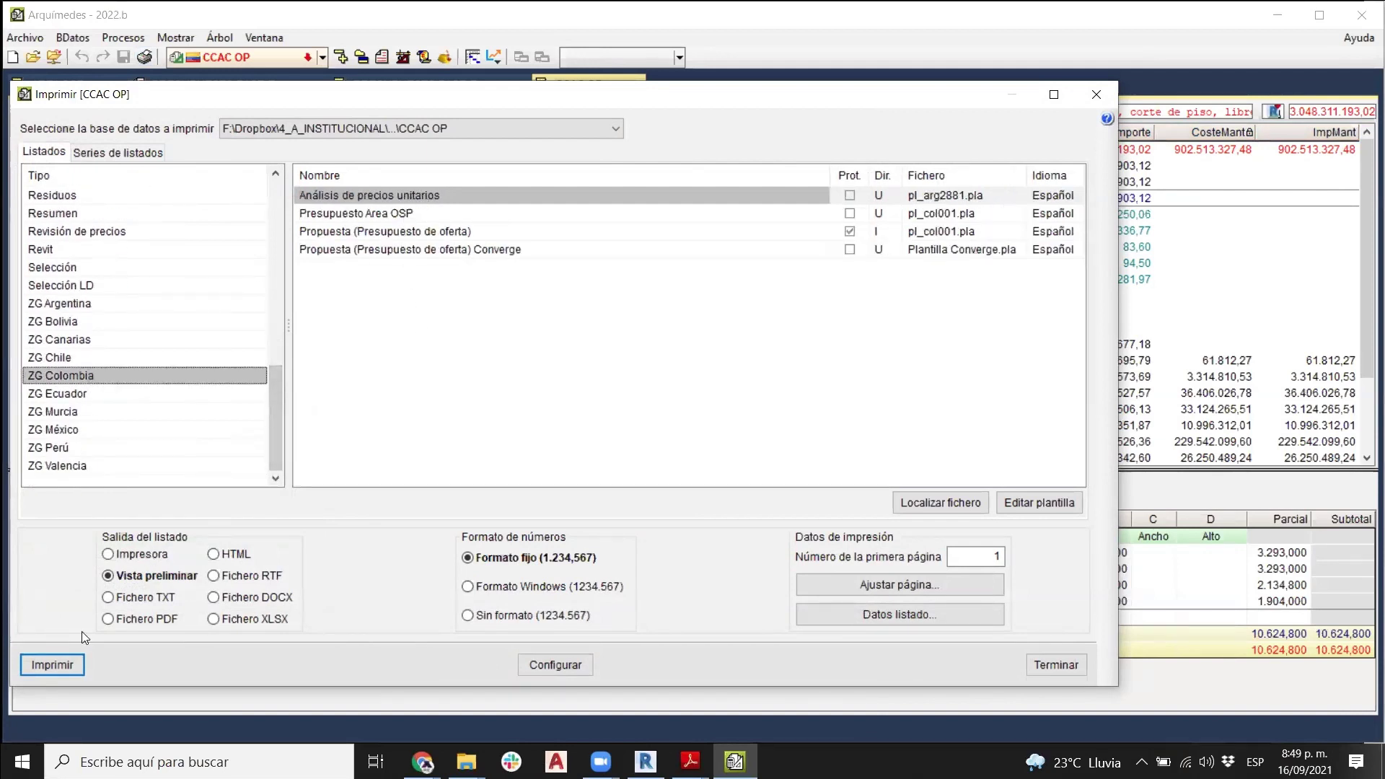
{"action": "left_click", "coordinate": [54, 665]}
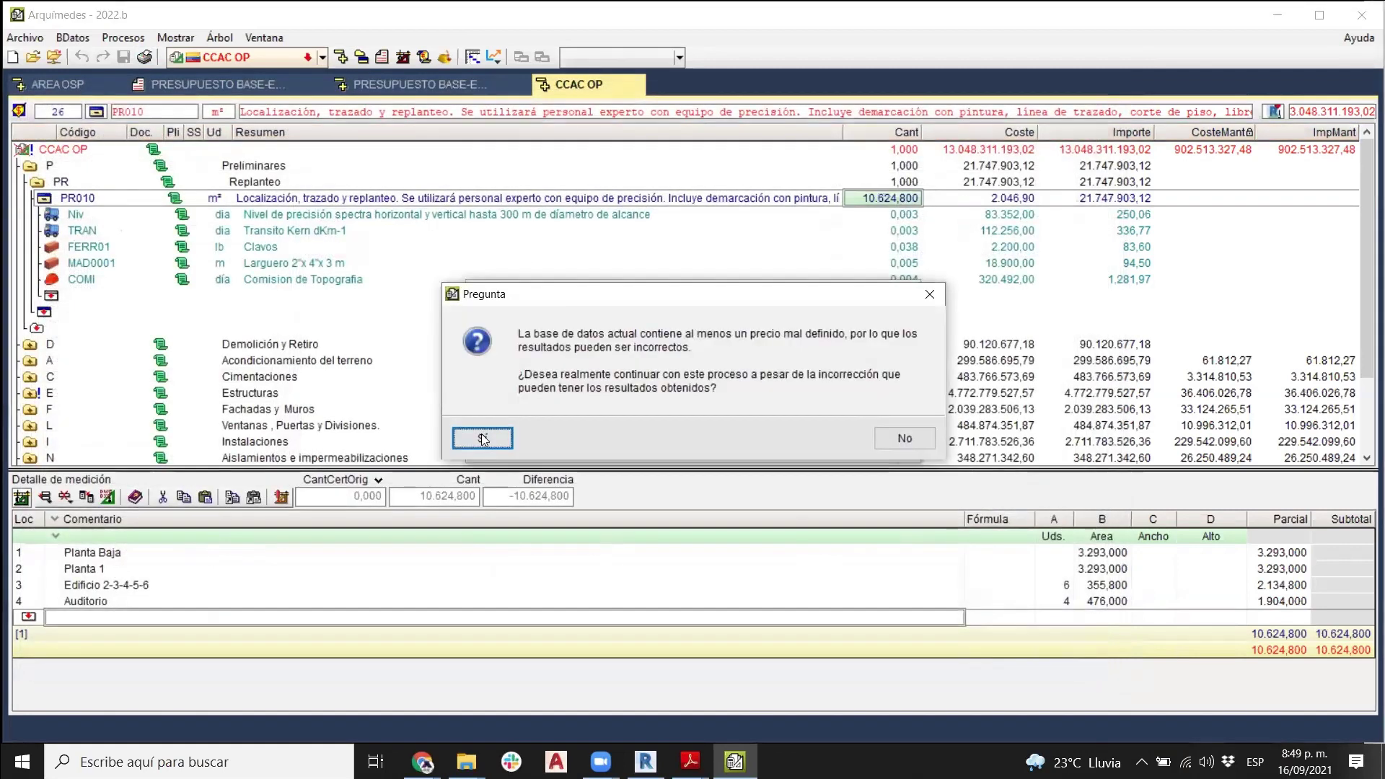
{"action": "left_click", "coordinate": [479, 436]}
{"action": "left_click", "coordinate": [635, 405]}
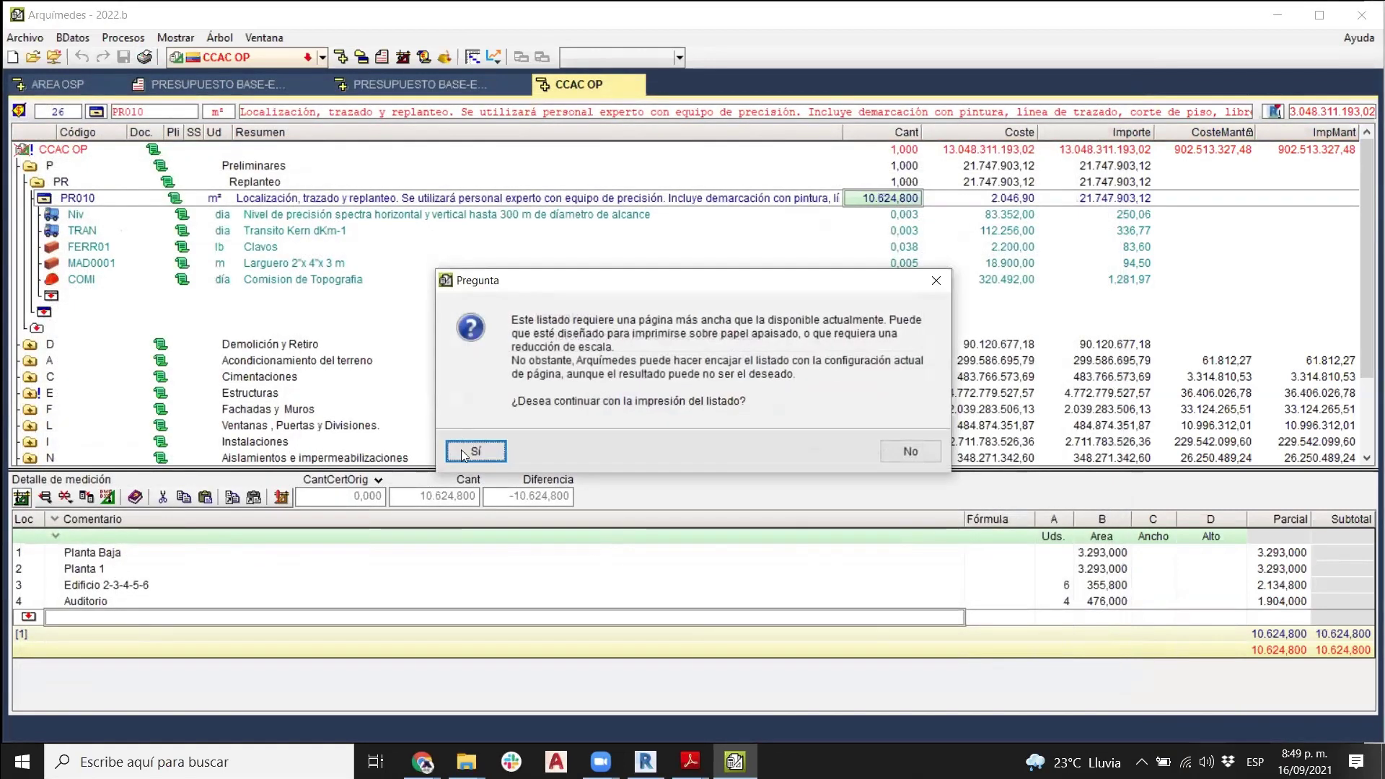
{"action": "left_click", "coordinate": [494, 438]}
{"action": "left_click", "coordinate": [634, 402]}
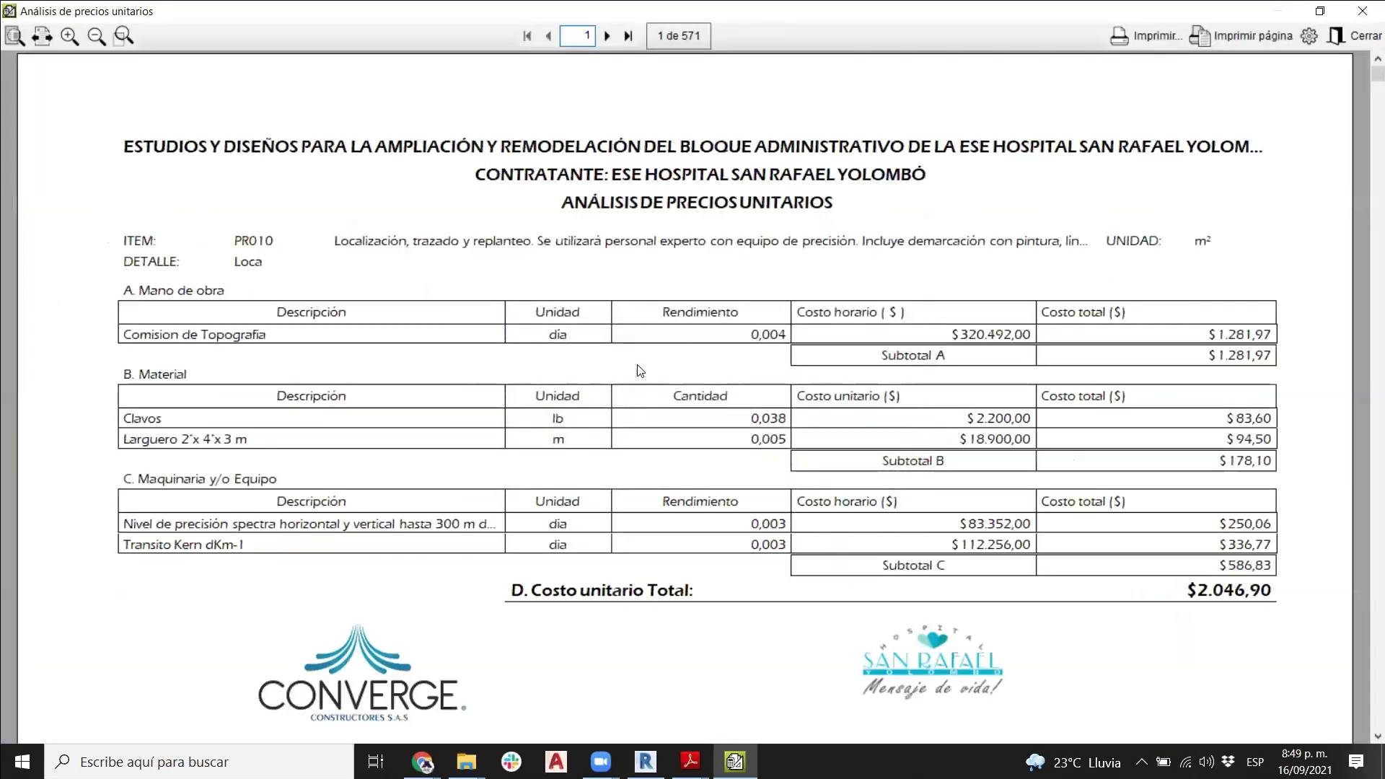
- Examine PR010's labour, material and machinery breakdown in the unit price analysis, skim the following pages, and close the preview
{"action": "scroll", "coordinate": [647, 361], "scroll_direction": "down", "scroll_amount": 2}
{"action": "scroll", "coordinate": [647, 361], "scroll_direction": "up", "scroll_amount": 2}
{"action": "scroll", "coordinate": [501, 415], "scroll_direction": "down", "scroll_amount": 5}
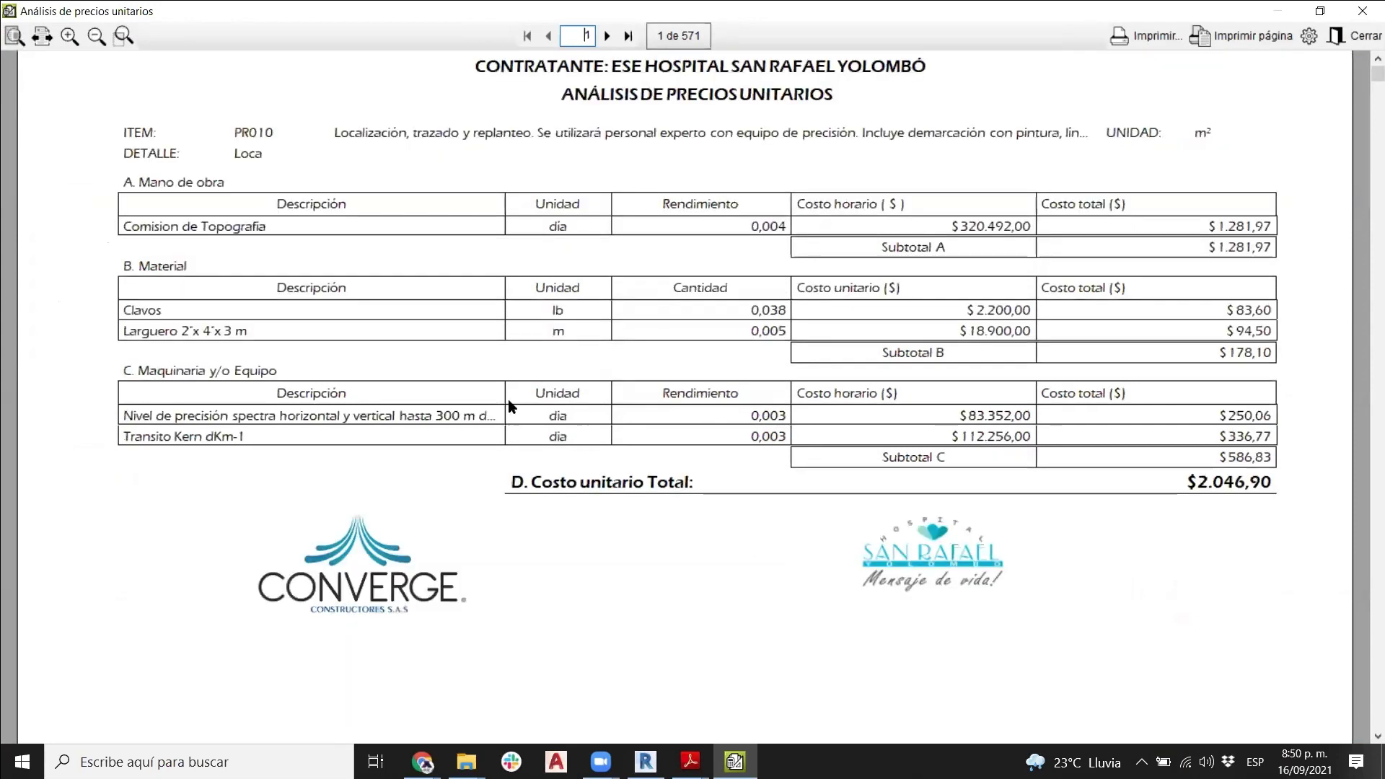
{"action": "scroll", "coordinate": [518, 399], "scroll_direction": "down", "scroll_amount": 10}
{"action": "scroll", "coordinate": [635, 358], "scroll_direction": "down", "scroll_amount": 5}
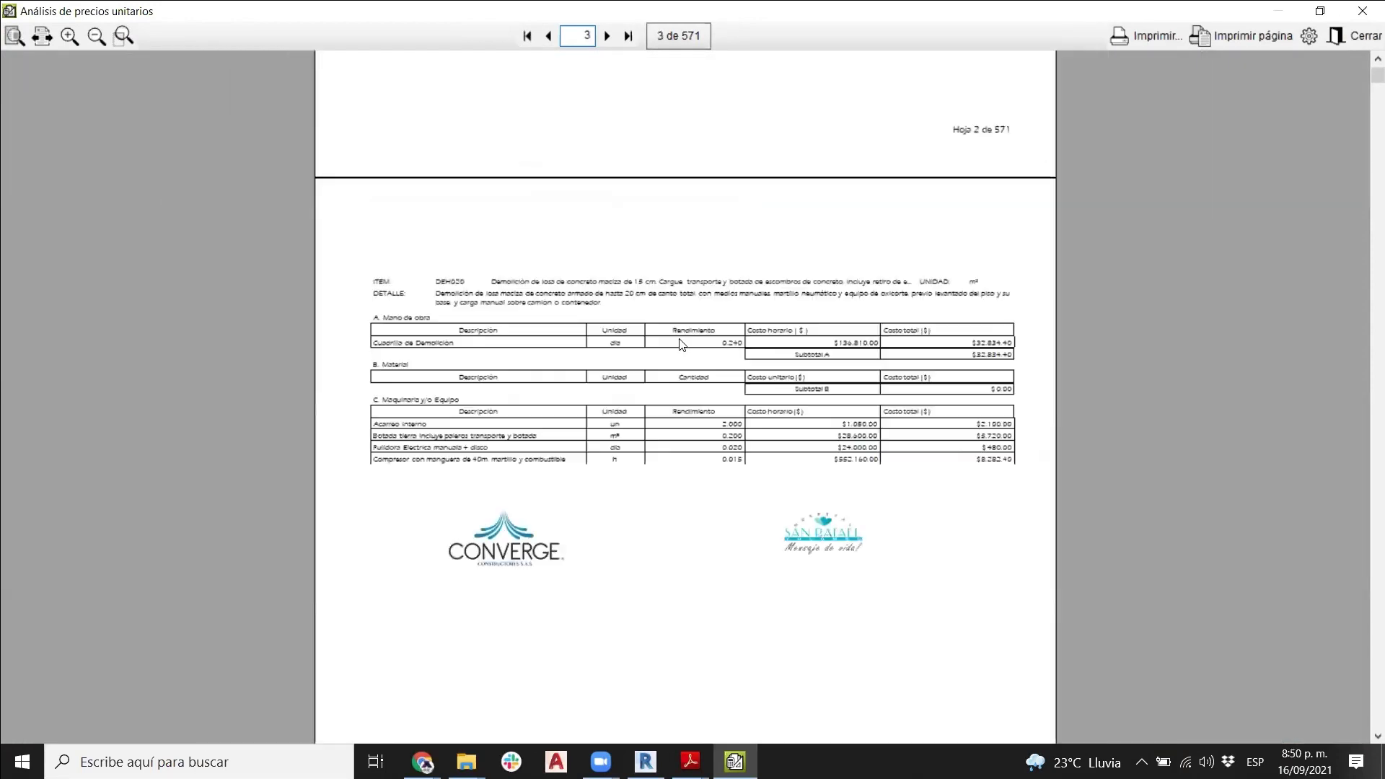
{"action": "scroll", "coordinate": [682, 345], "scroll_direction": "down", "scroll_amount": 20}
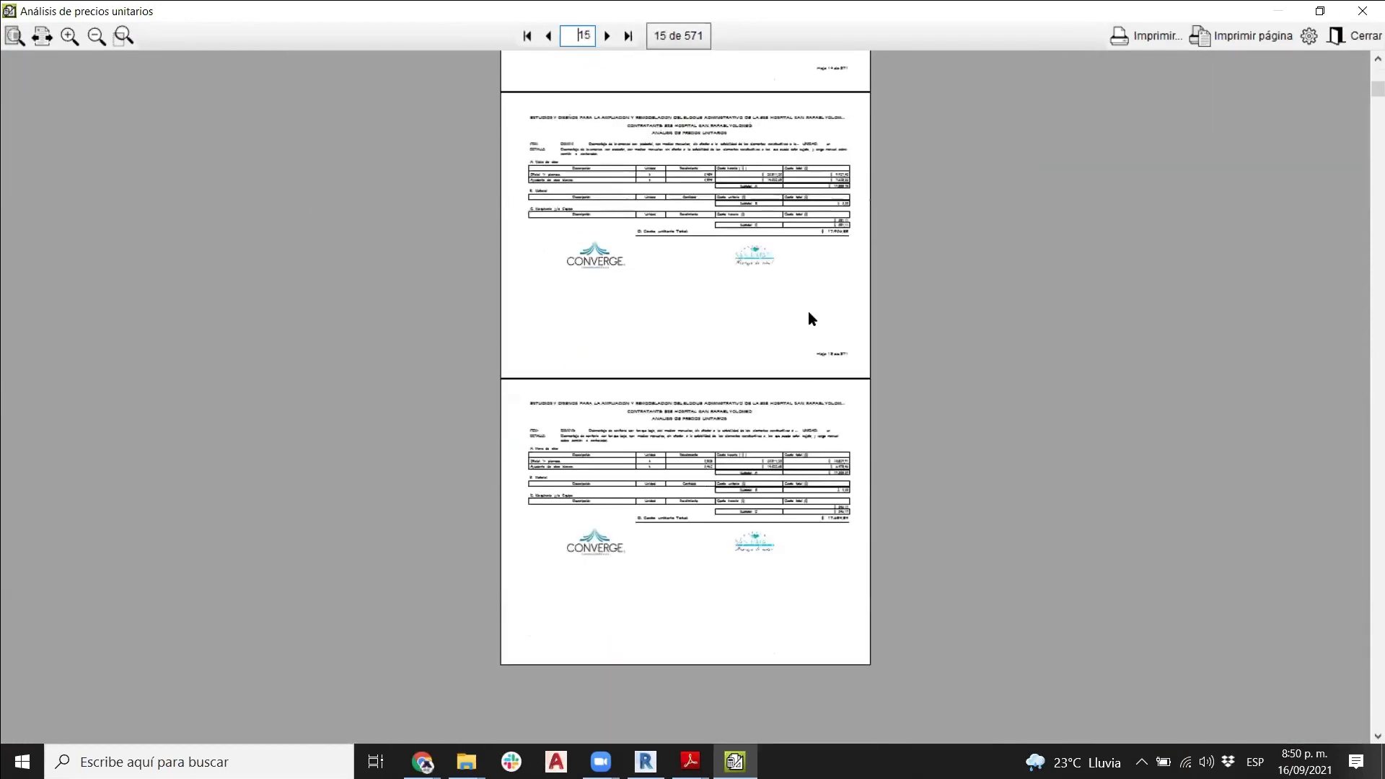
{"action": "mouse_move", "coordinate": [1366, 91]}
{"action": "left_mouse_down"}
{"action": "mouse_move", "coordinate": [1366, 704]}
{"action": "mouse_move", "coordinate": [1368, 68]}
{"action": "left_mouse_up"}
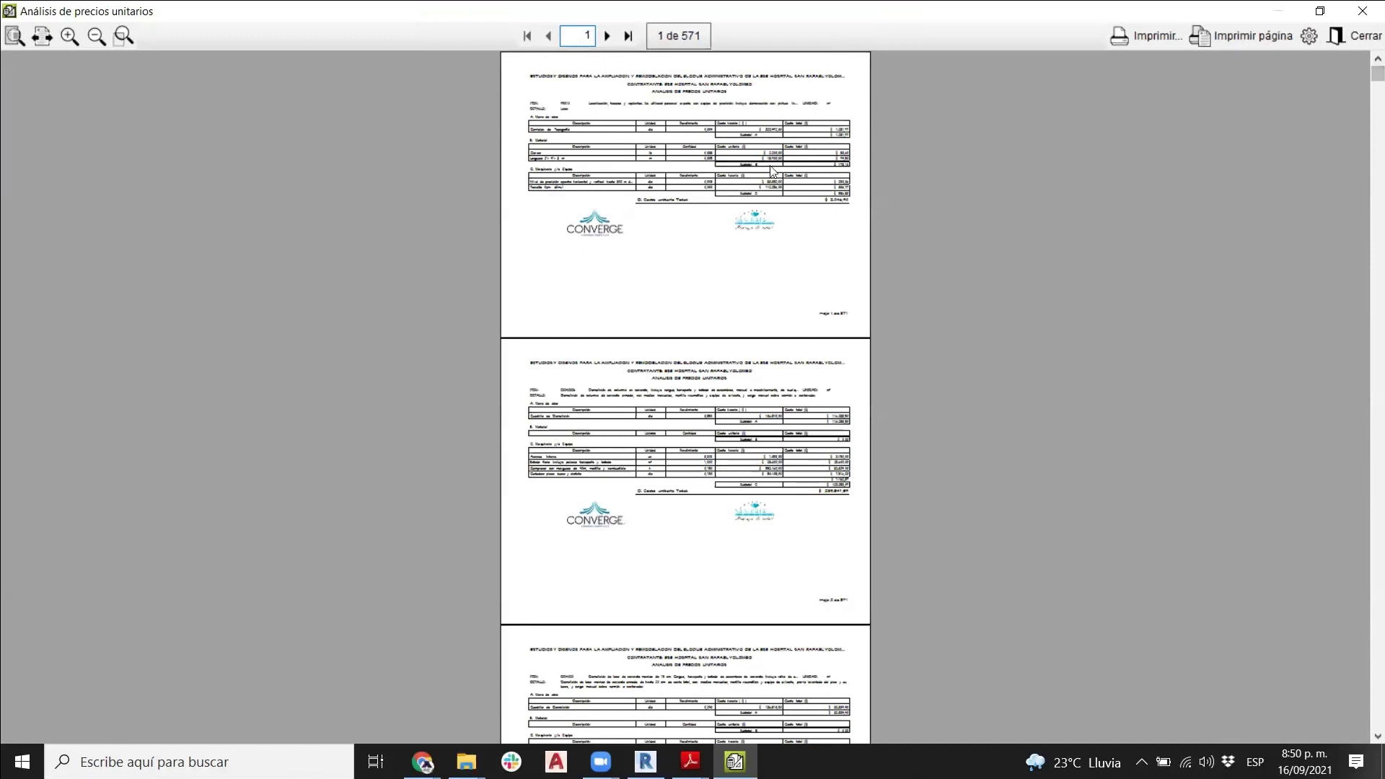
{"action": "left_click", "coordinate": [1360, 36]}
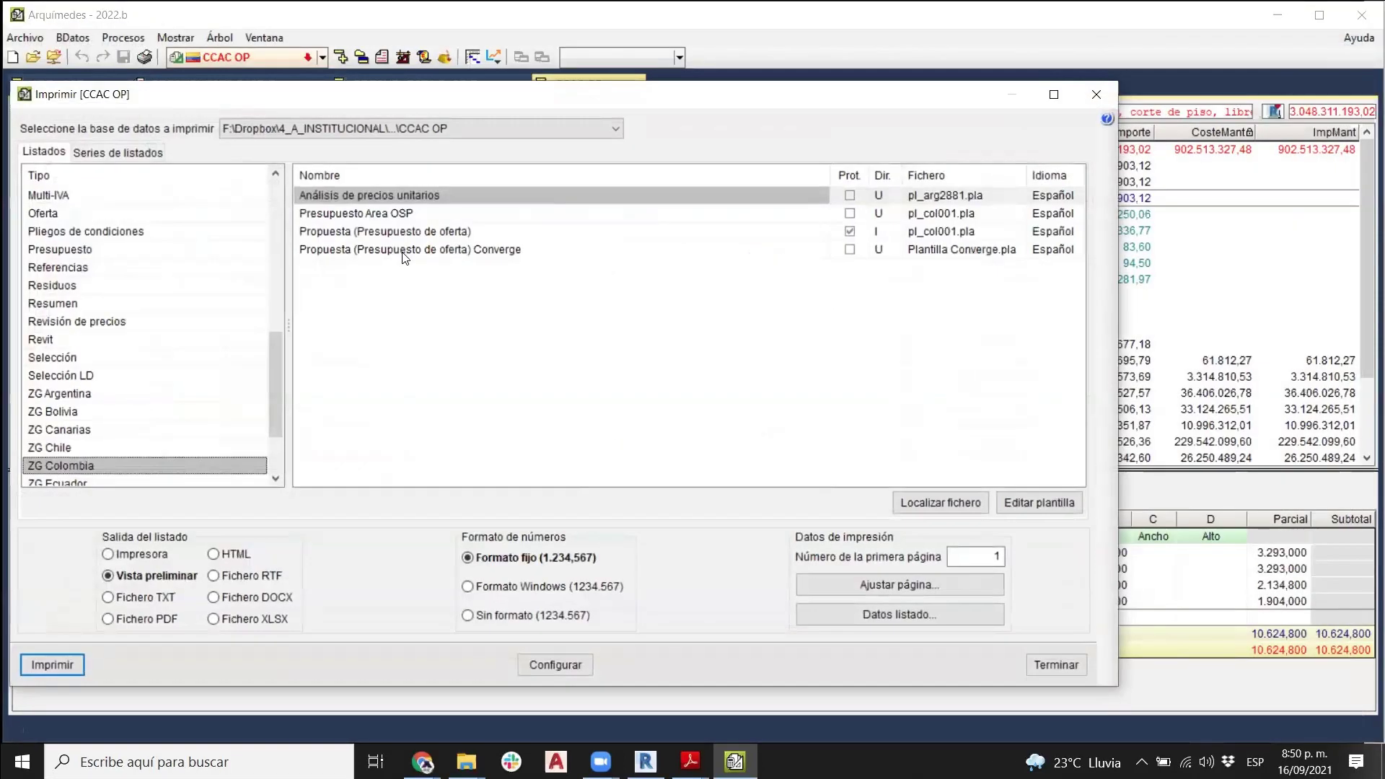
- Generate a preview of Propuesta (Presupuesto de oferta) Converge with Imprevistos at 5 % and I.V.A. sobre utilidad at 1 %
{"action": "left_click", "coordinate": [344, 251]}
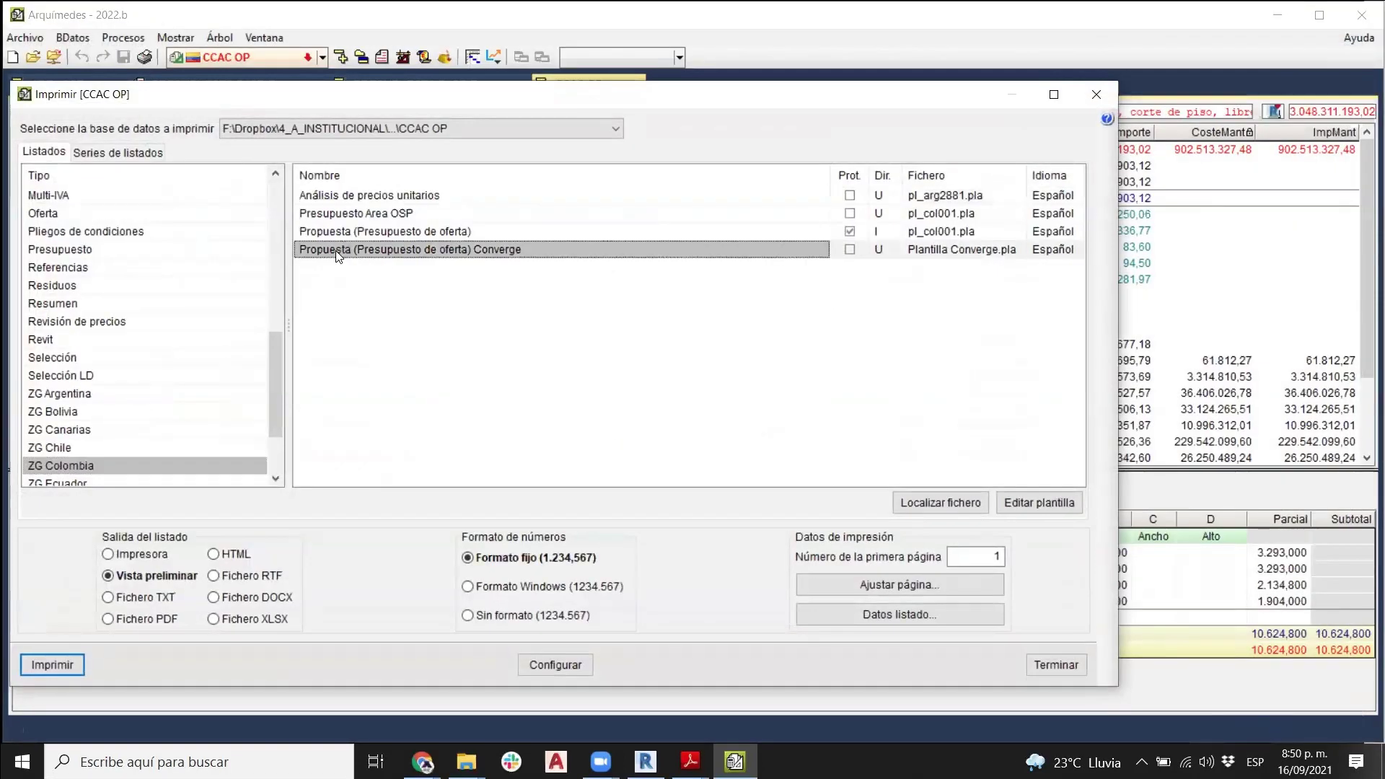
{"action": "double_click", "coordinate": [337, 256]}
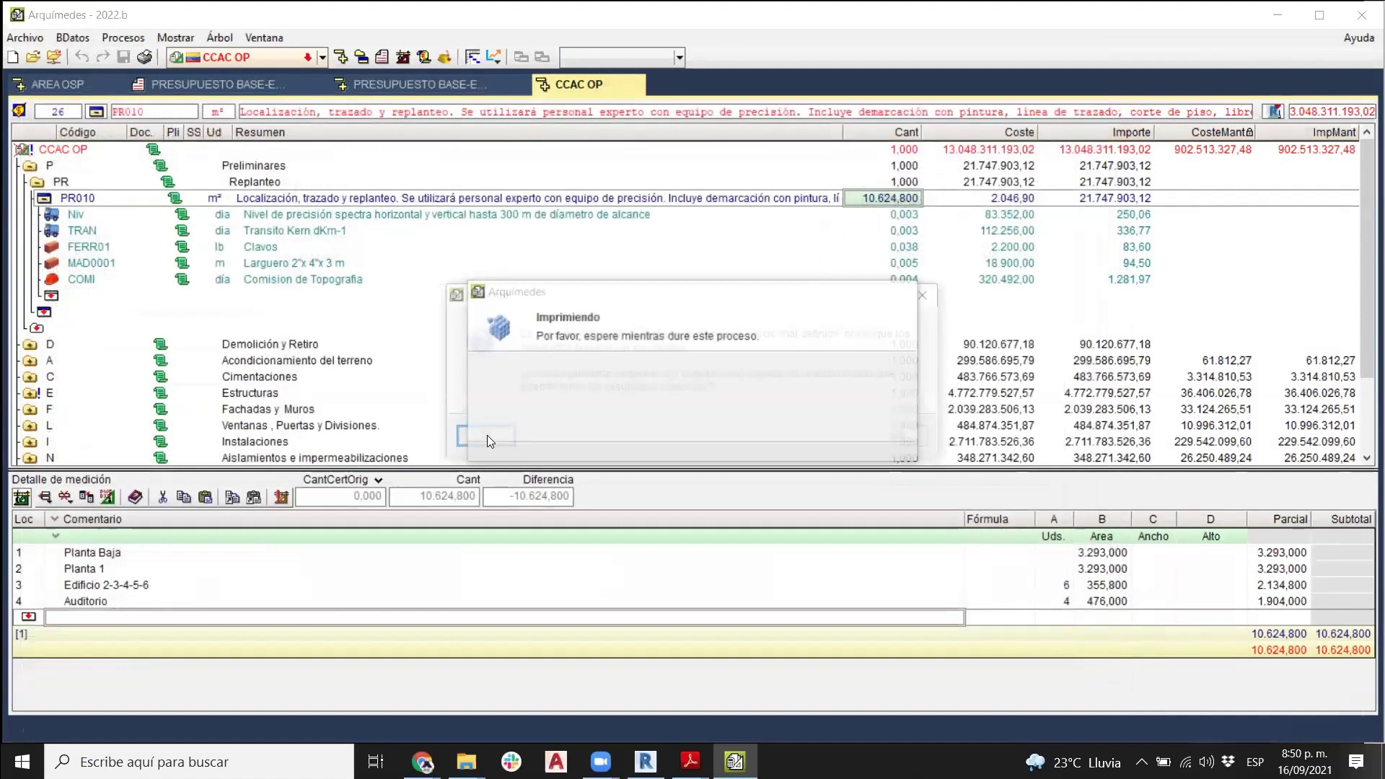
{"action": "type", "text": "5"}
{"action": "key", "text": "Tab"}
{"action": "type", "text": "1"}
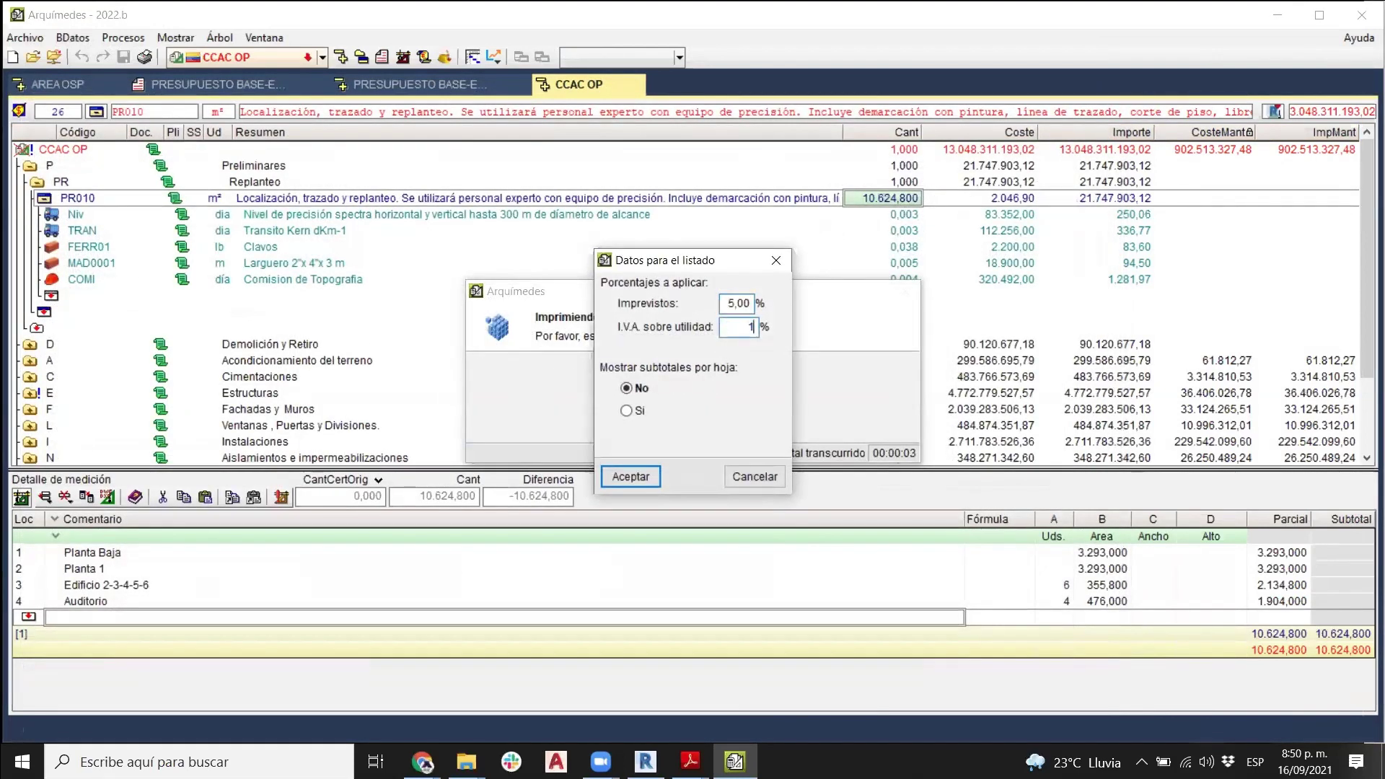
{"action": "left_click", "coordinate": [627, 476]}
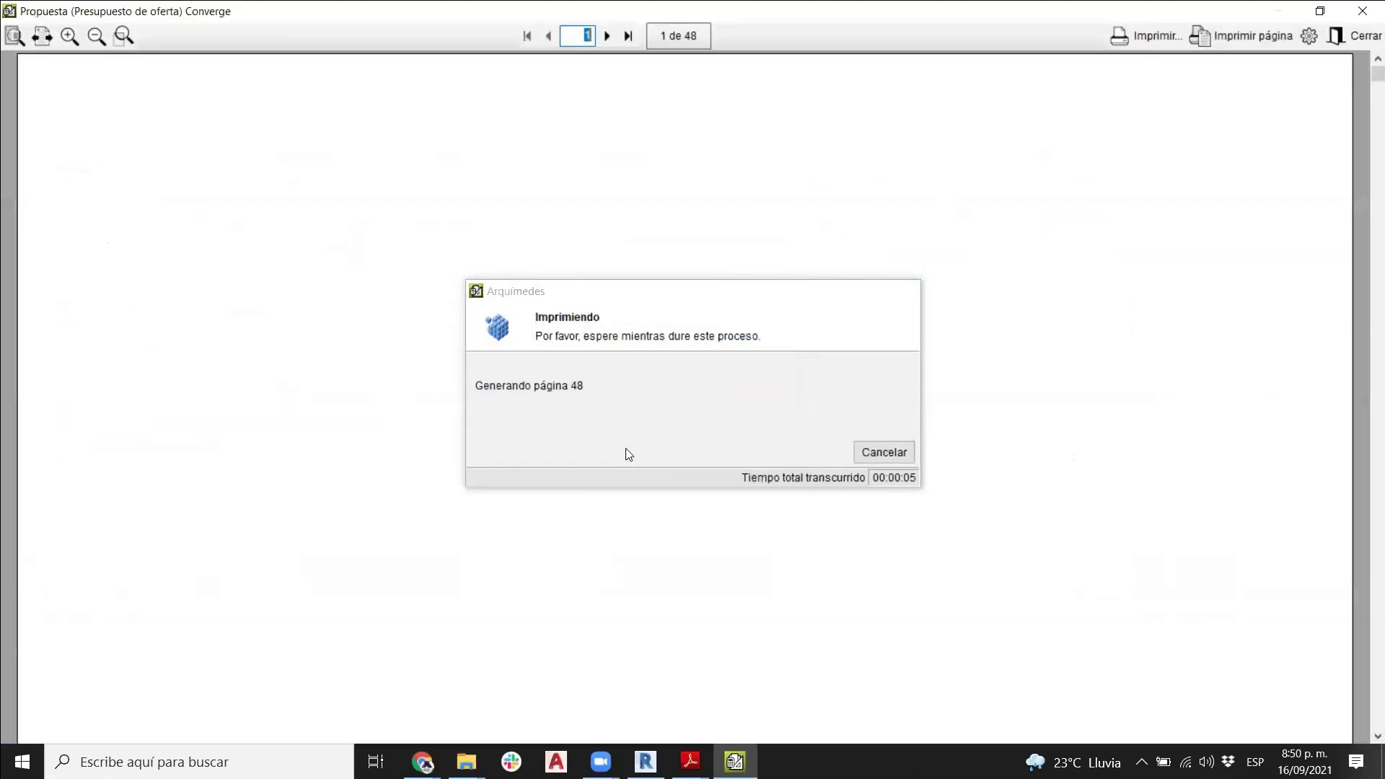
- Review the proposal's chapters and items through to the direct, indirect and total construction costs on the last page, and close the preview
{"action": "scroll", "coordinate": [656, 362], "scroll_direction": "down", "scroll_amount": 15}
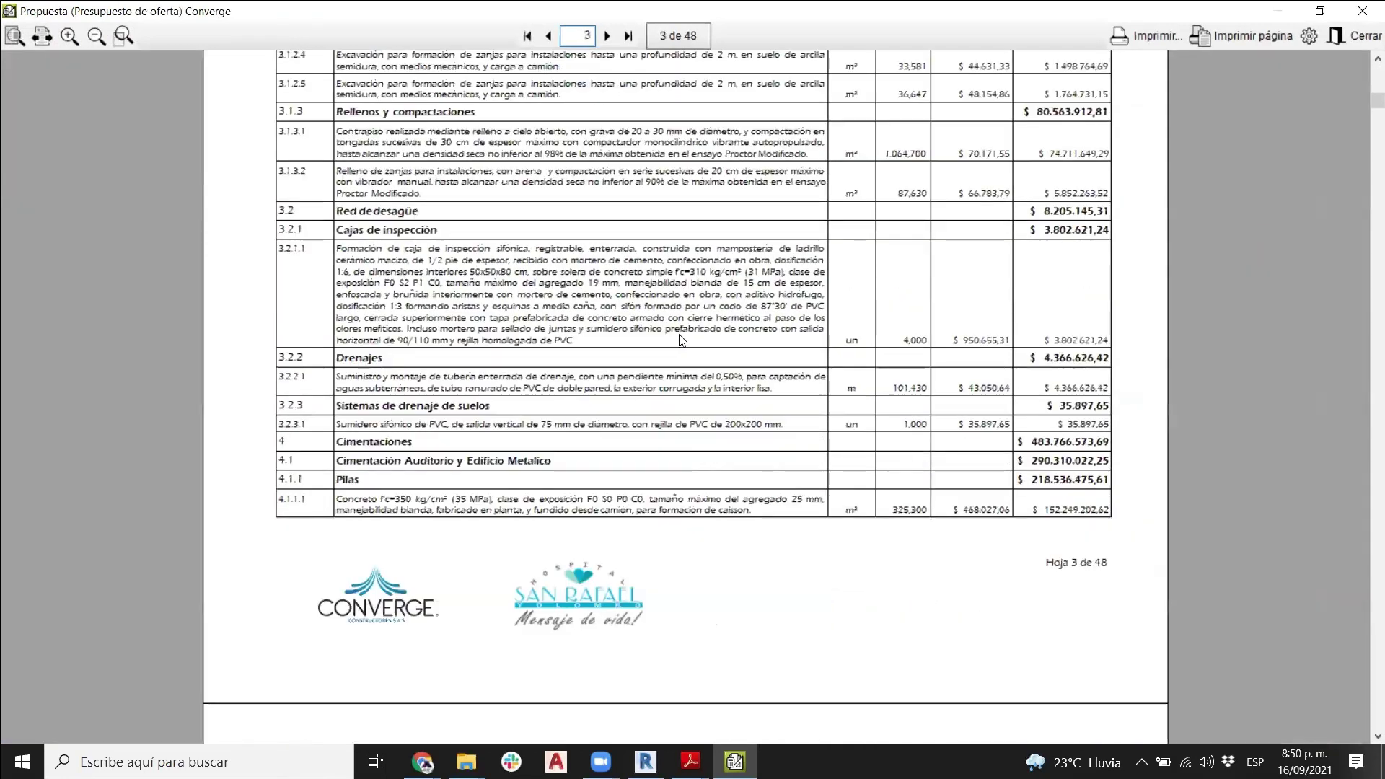
{"action": "left_click_drag", "start_coordinate": [1379, 101], "coordinate": [1375, 387]}
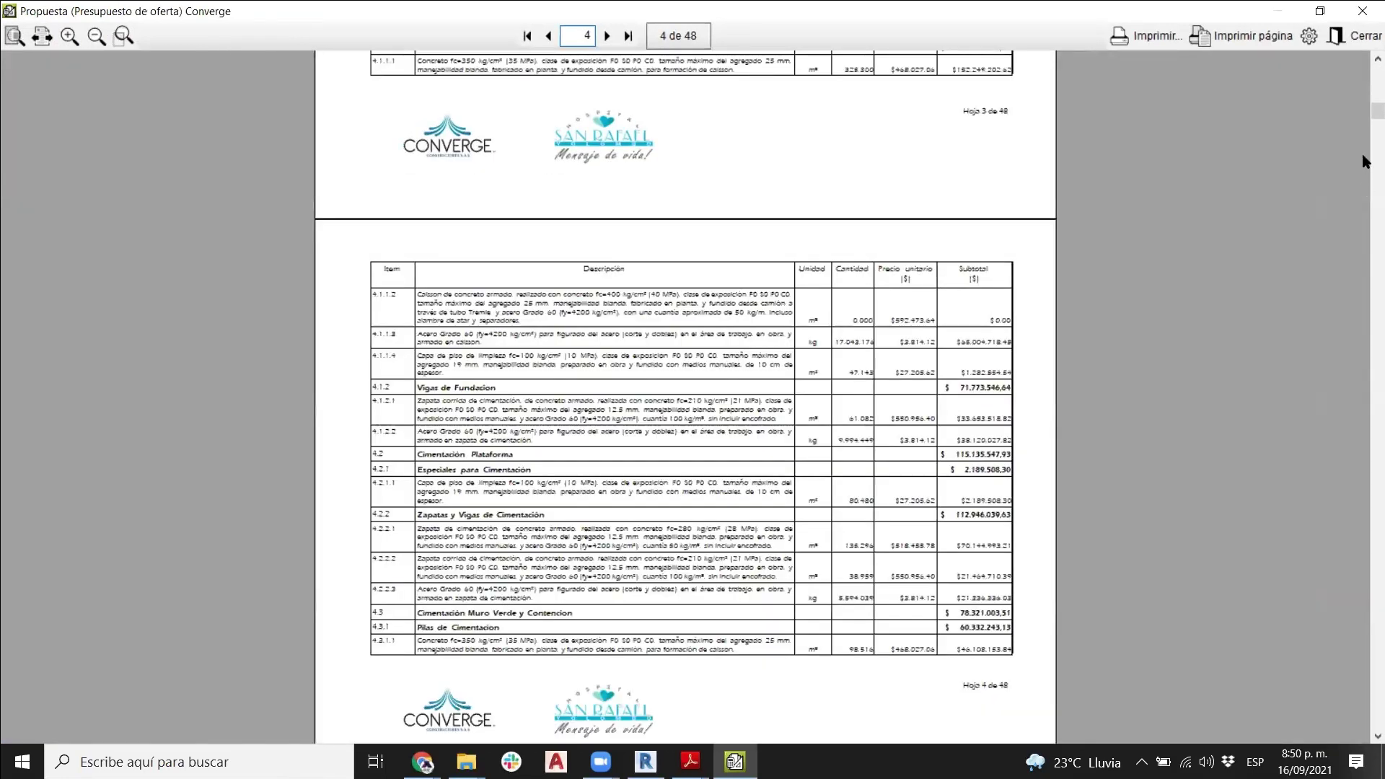
{"action": "scroll", "coordinate": [912, 420], "scroll_direction": "down", "scroll_amount": 20}
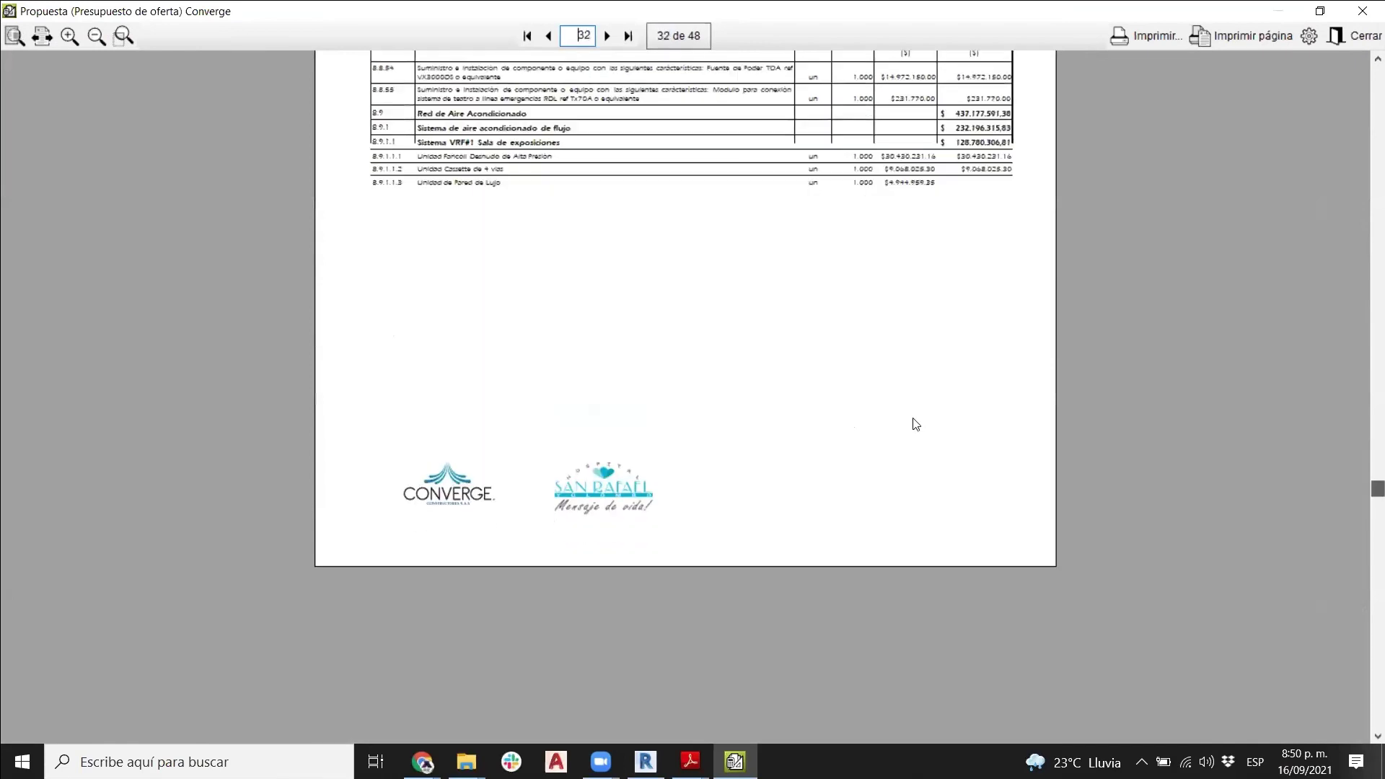
{"action": "scroll", "coordinate": [867, 457], "scroll_direction": "up", "scroll_amount": 1, "text": "ctrl"}
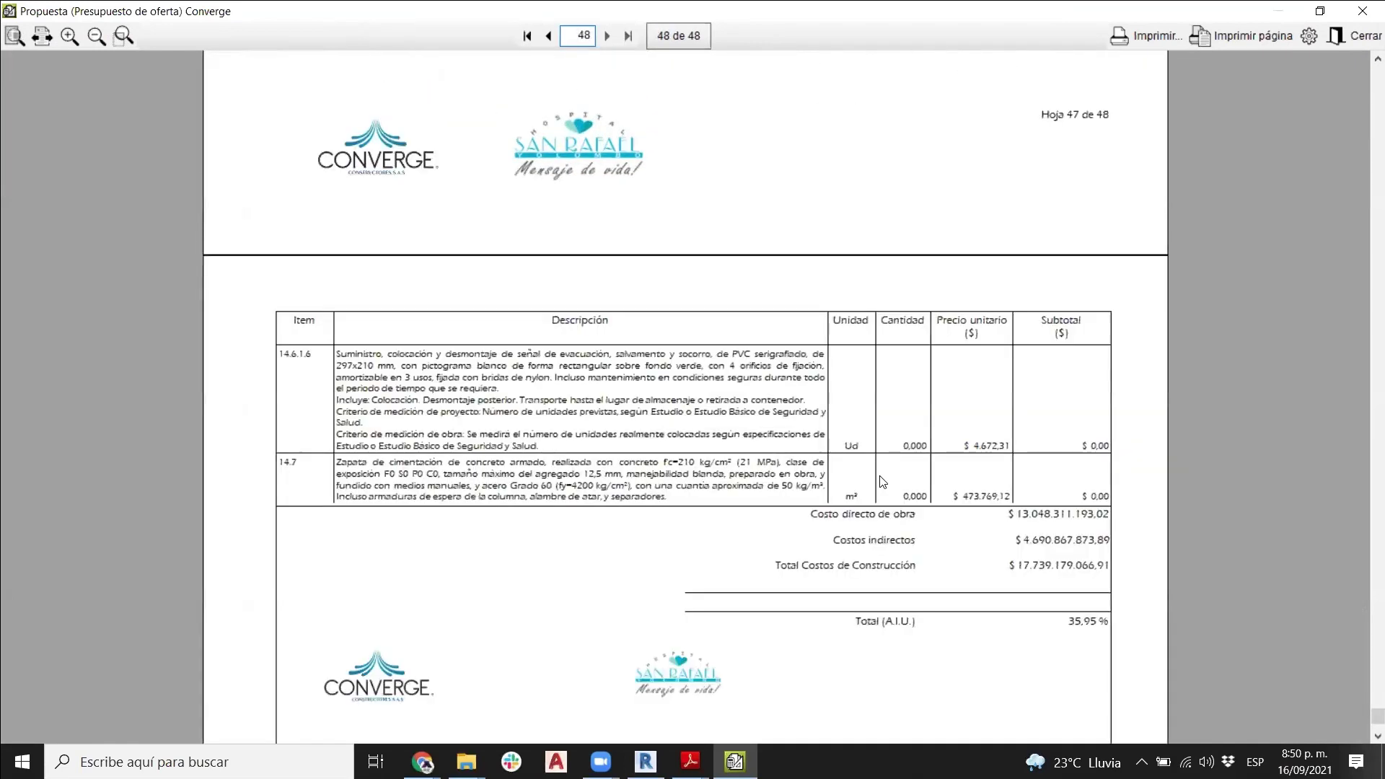
{"action": "scroll", "coordinate": [885, 492], "scroll_direction": "down", "scroll_amount": 2}
{"action": "scroll", "coordinate": [1272, 262], "scroll_direction": "up", "scroll_amount": 2}
{"action": "left_click", "coordinate": [1356, 36]}
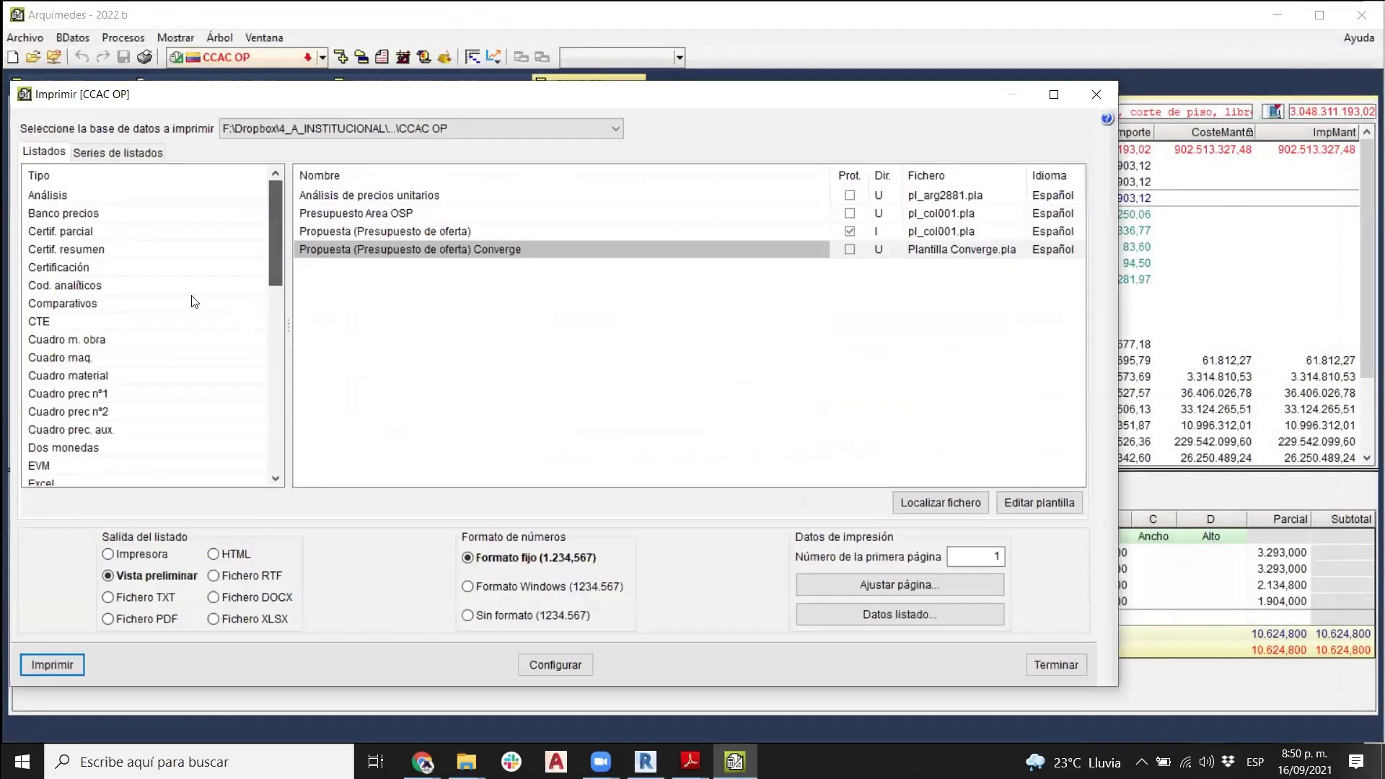
- Generate a preview of the Cuadro de materiales listing of the Cuadro material type, accepting the prompts
{"action": "left_click", "coordinate": [110, 376]}
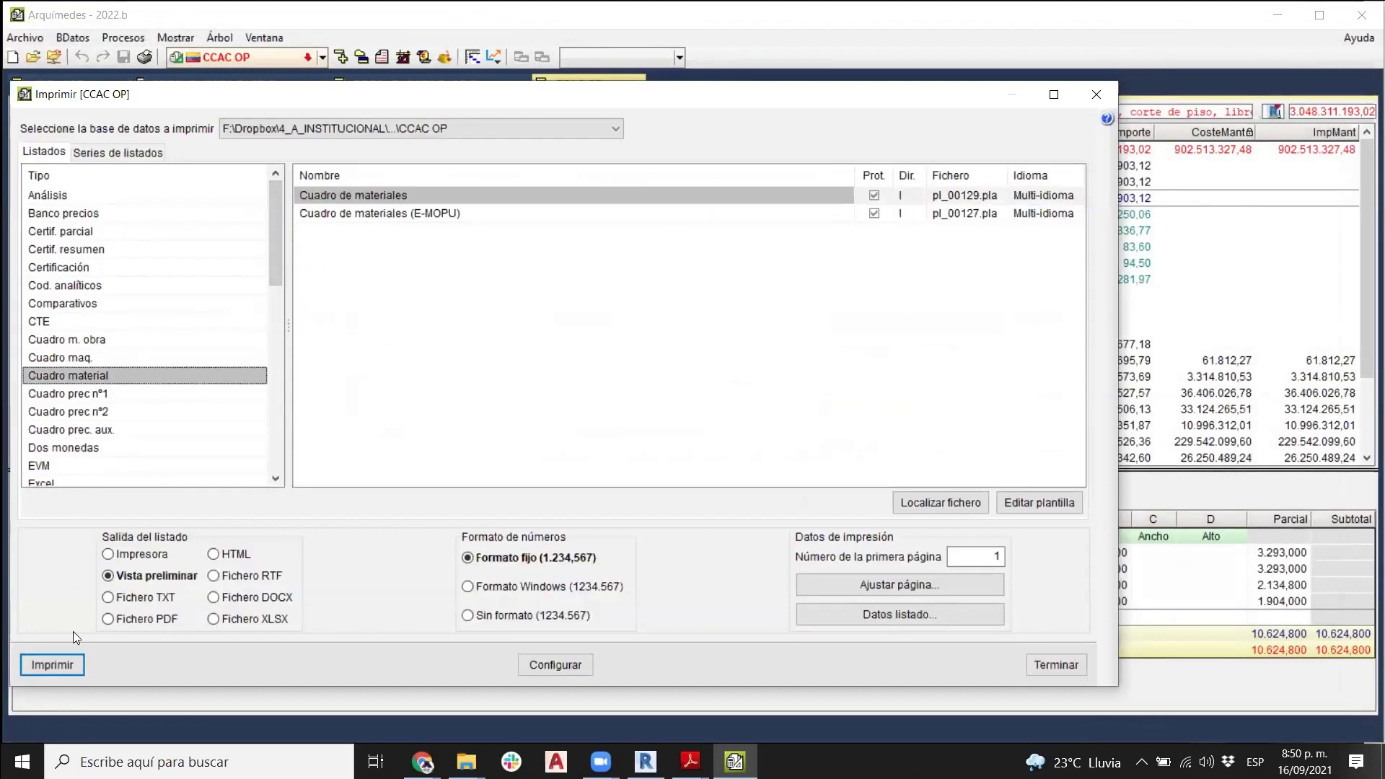
{"action": "left_click", "coordinate": [52, 664]}
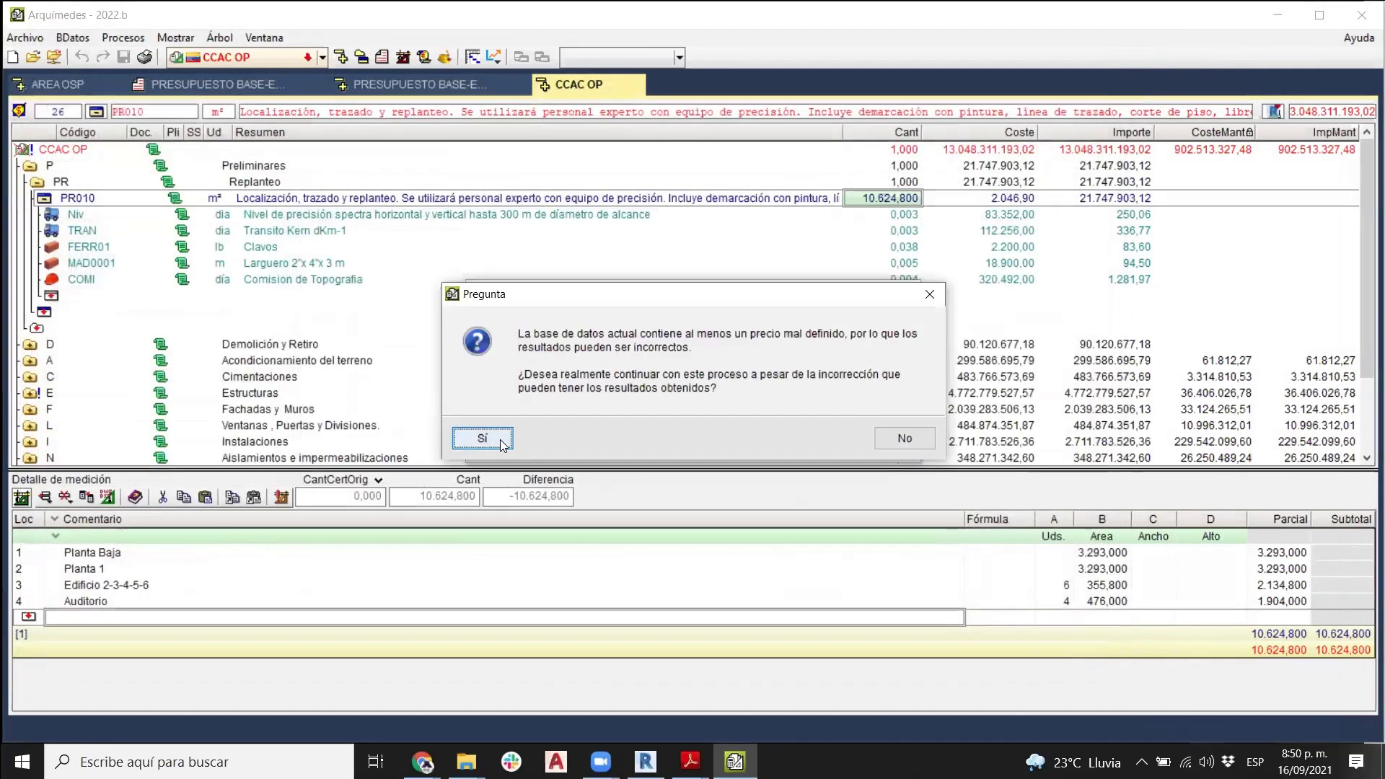
{"action": "key", "text": "Return"}
{"action": "key", "text": "Return"}
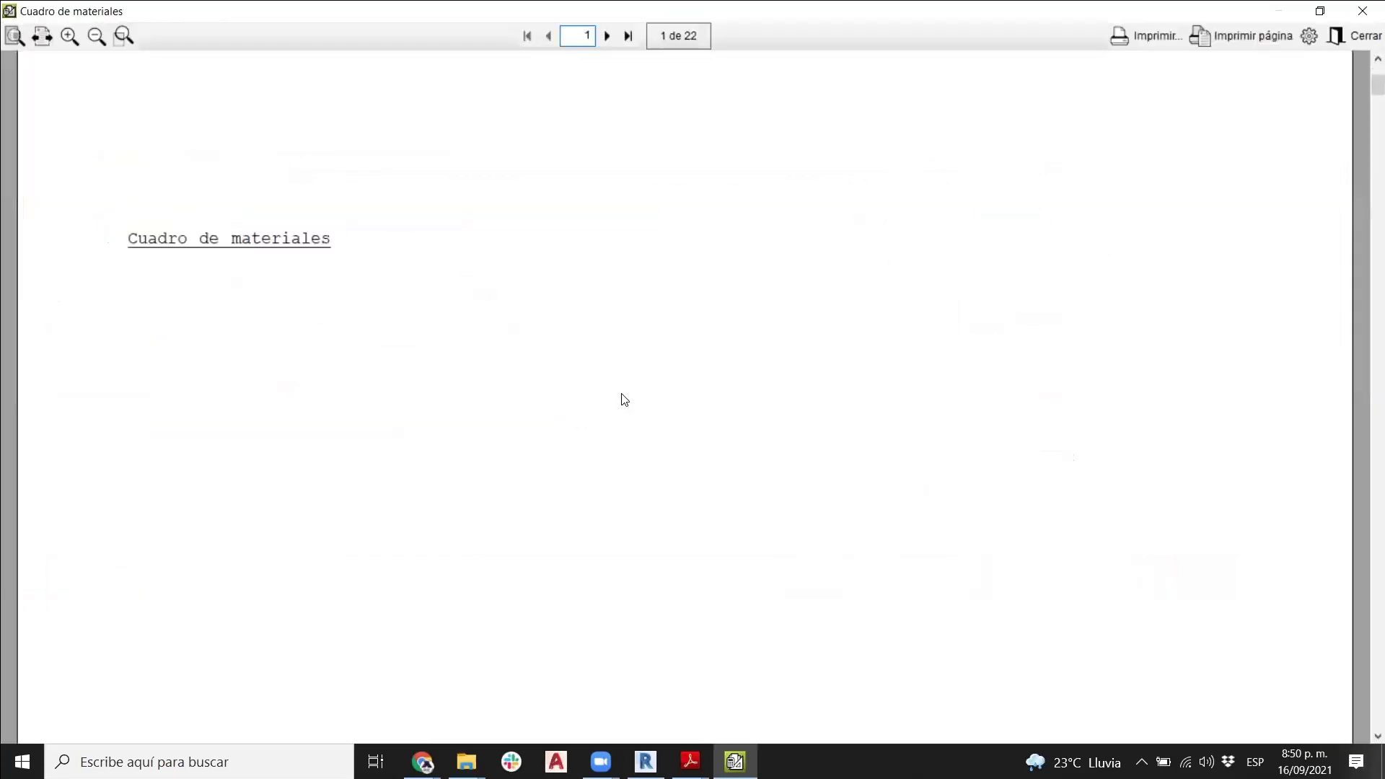
- Inspect the material prices, quantities and totals on the first table page of Cuadro de materiales, and close the preview
{"action": "scroll", "coordinate": [628, 383], "scroll_direction": "down", "scroll_amount": 5}
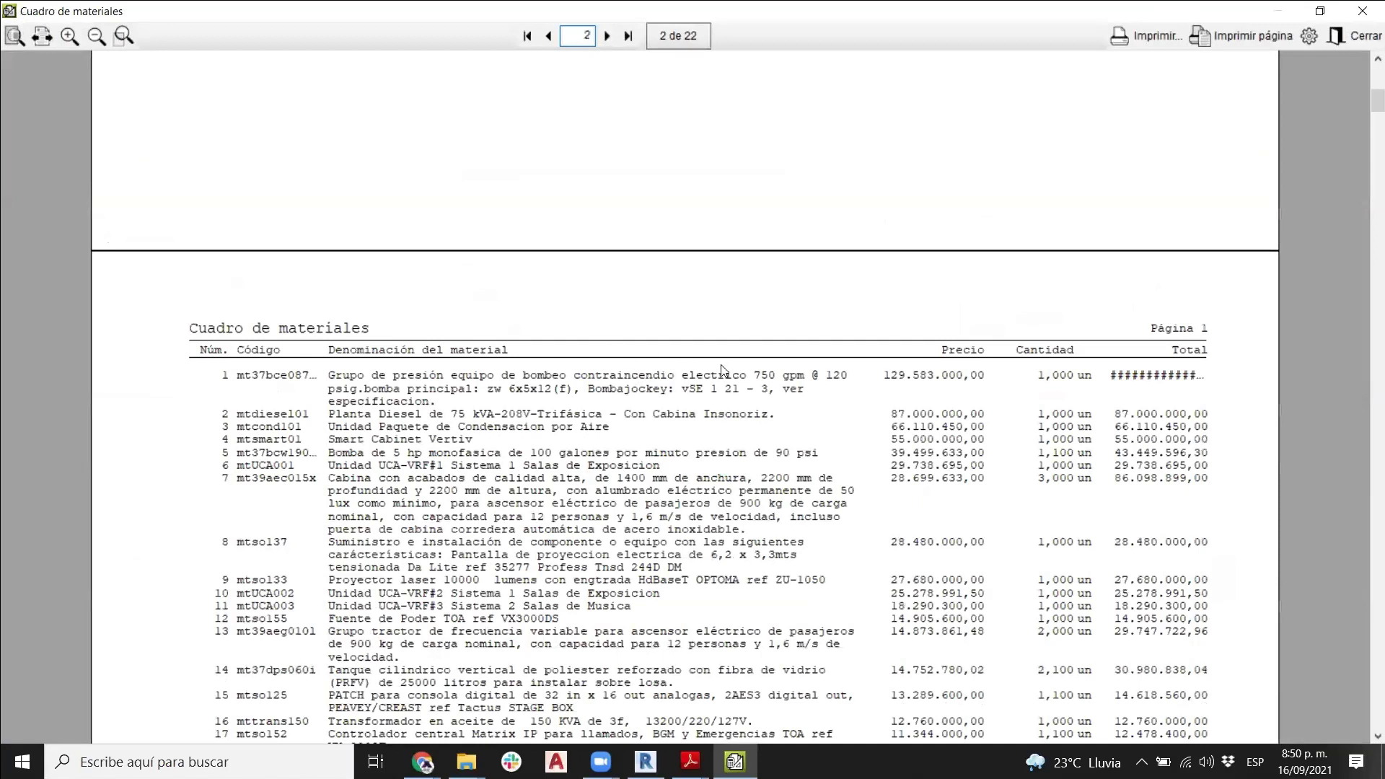
{"action": "scroll", "coordinate": [732, 360], "scroll_direction": "down", "scroll_amount": 3}
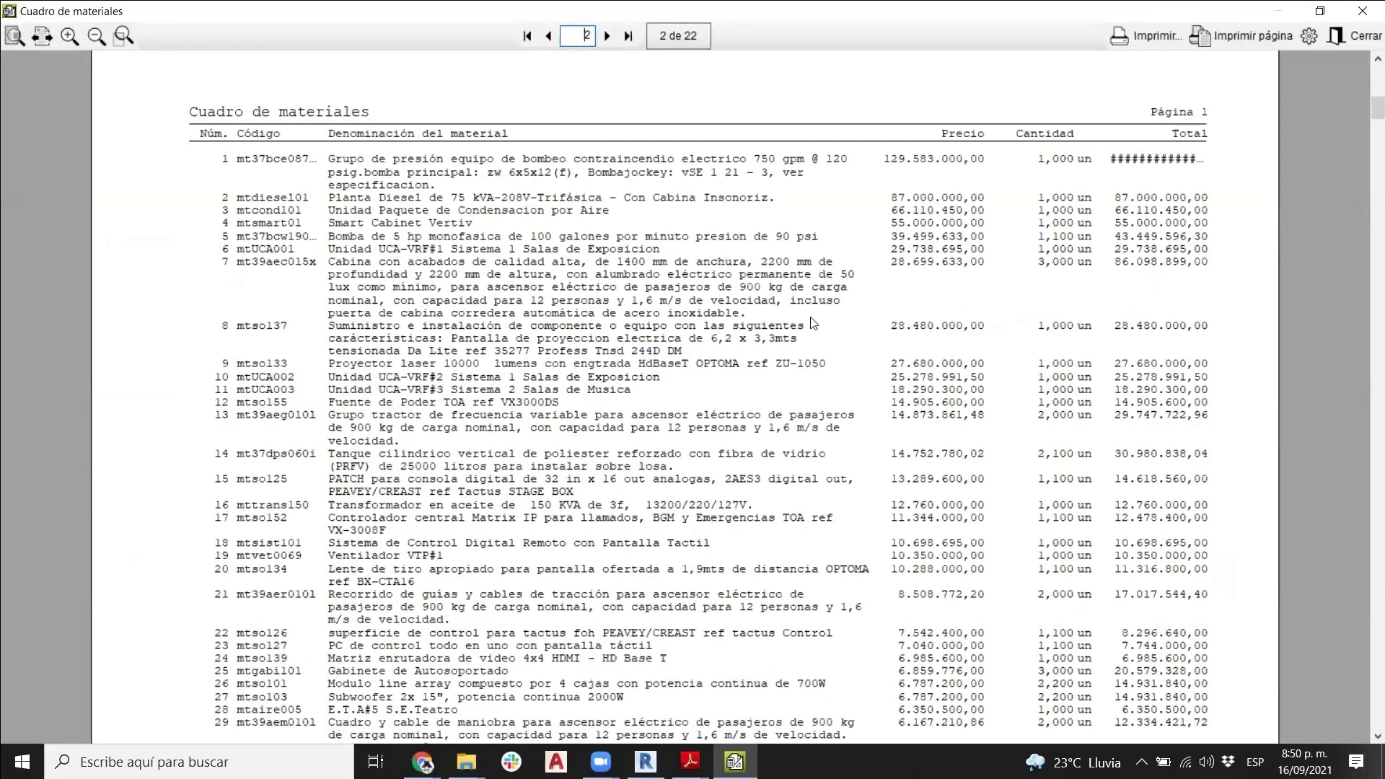
{"action": "left_click", "coordinate": [1353, 36]}
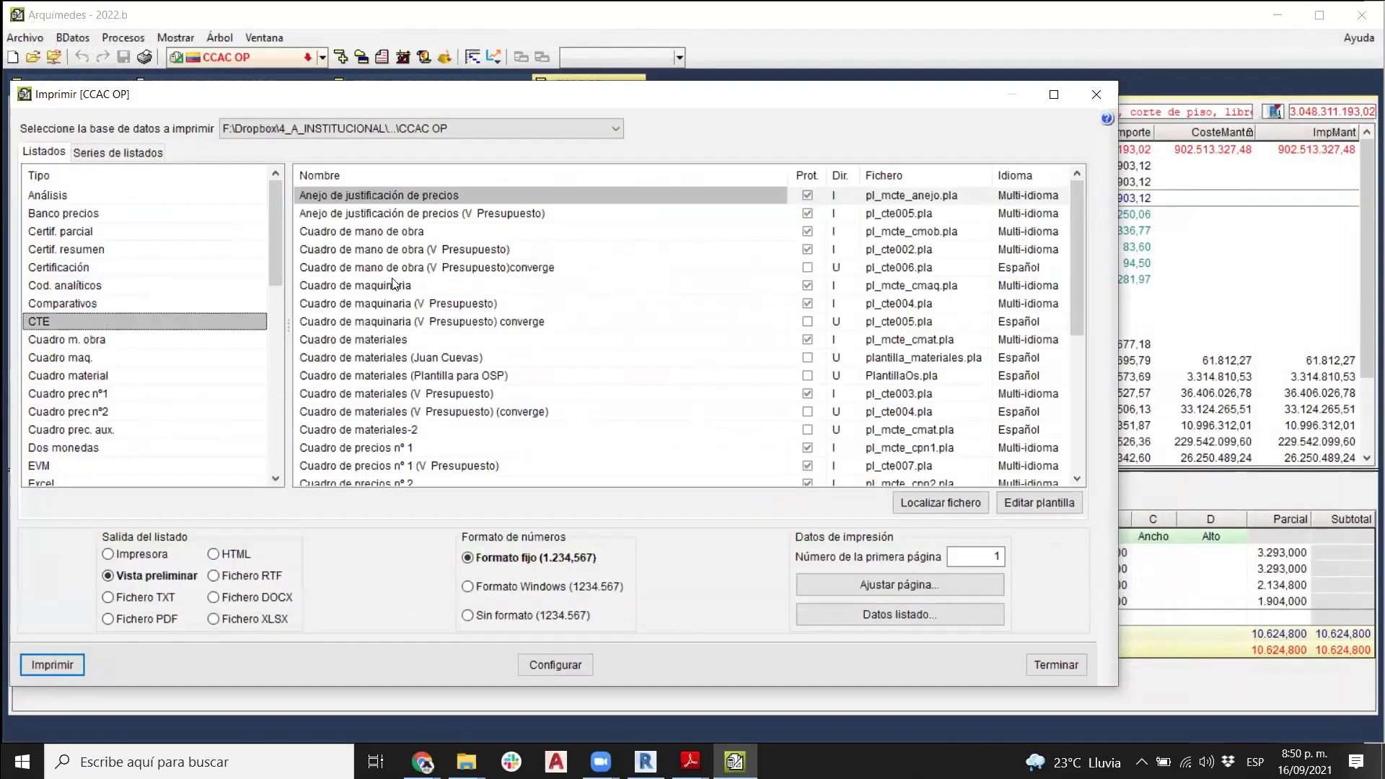
- Generate a preview of the CTE materials table that uses the plantilla_materiales.pla template, accepting the prompts
{"action": "left_click", "coordinate": [408, 339]}
{"action": "left_click", "coordinate": [405, 357]}
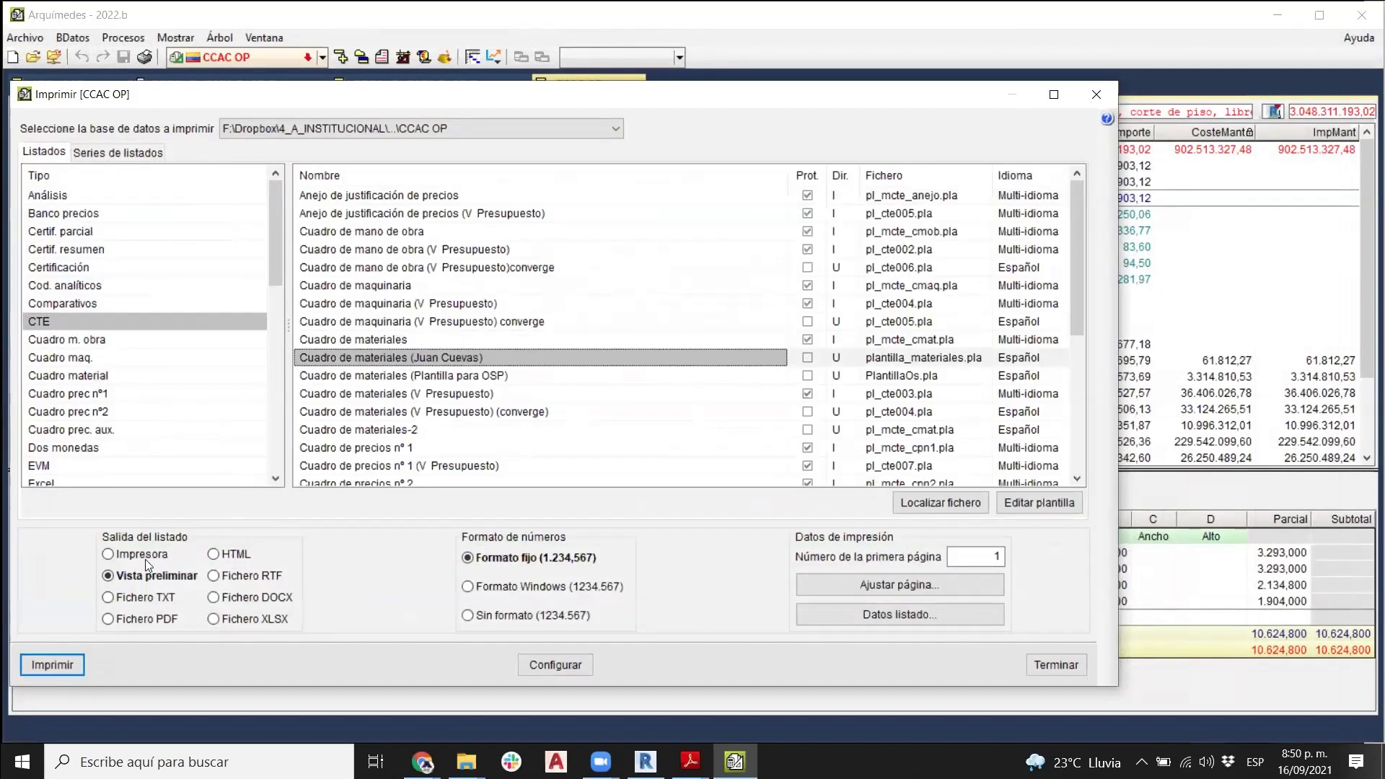
{"action": "left_click", "coordinate": [70, 665]}
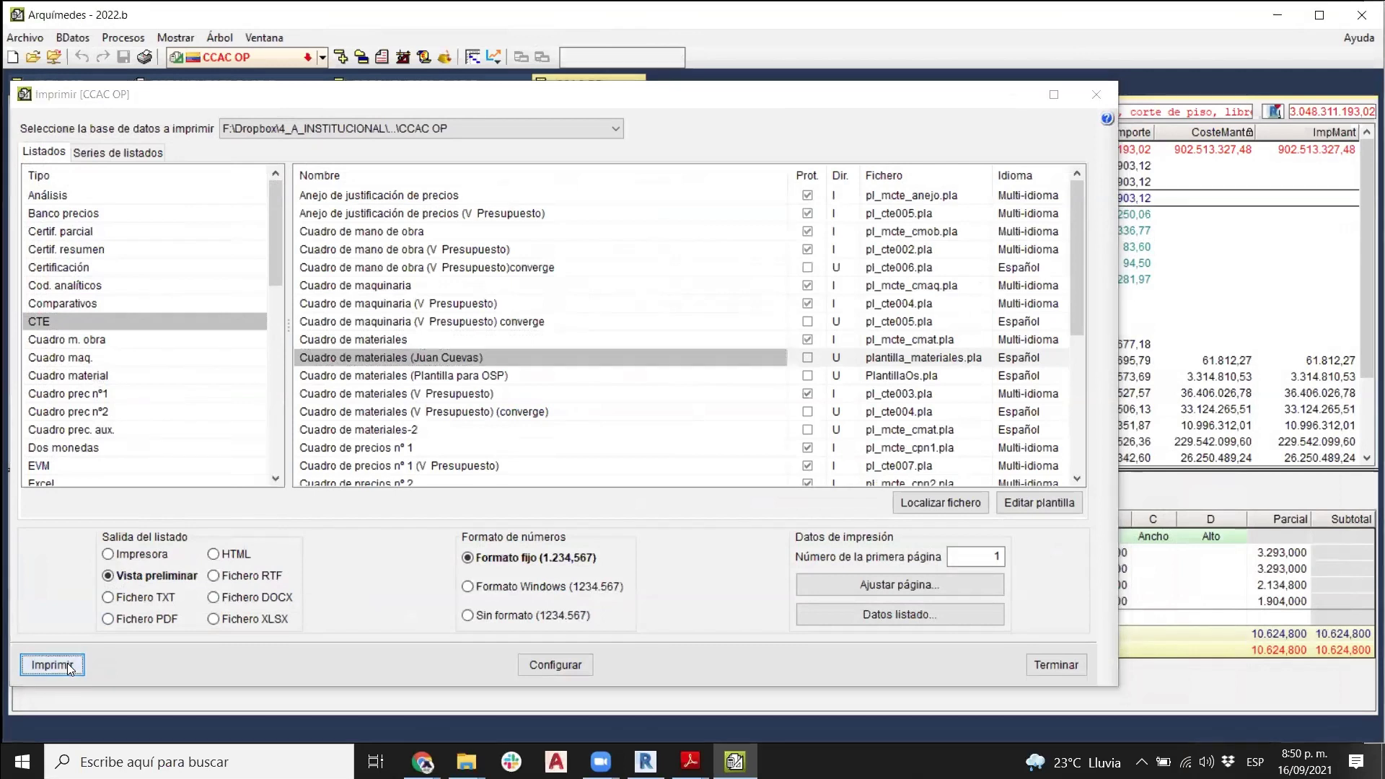
{"action": "left_click", "coordinate": [462, 440]}
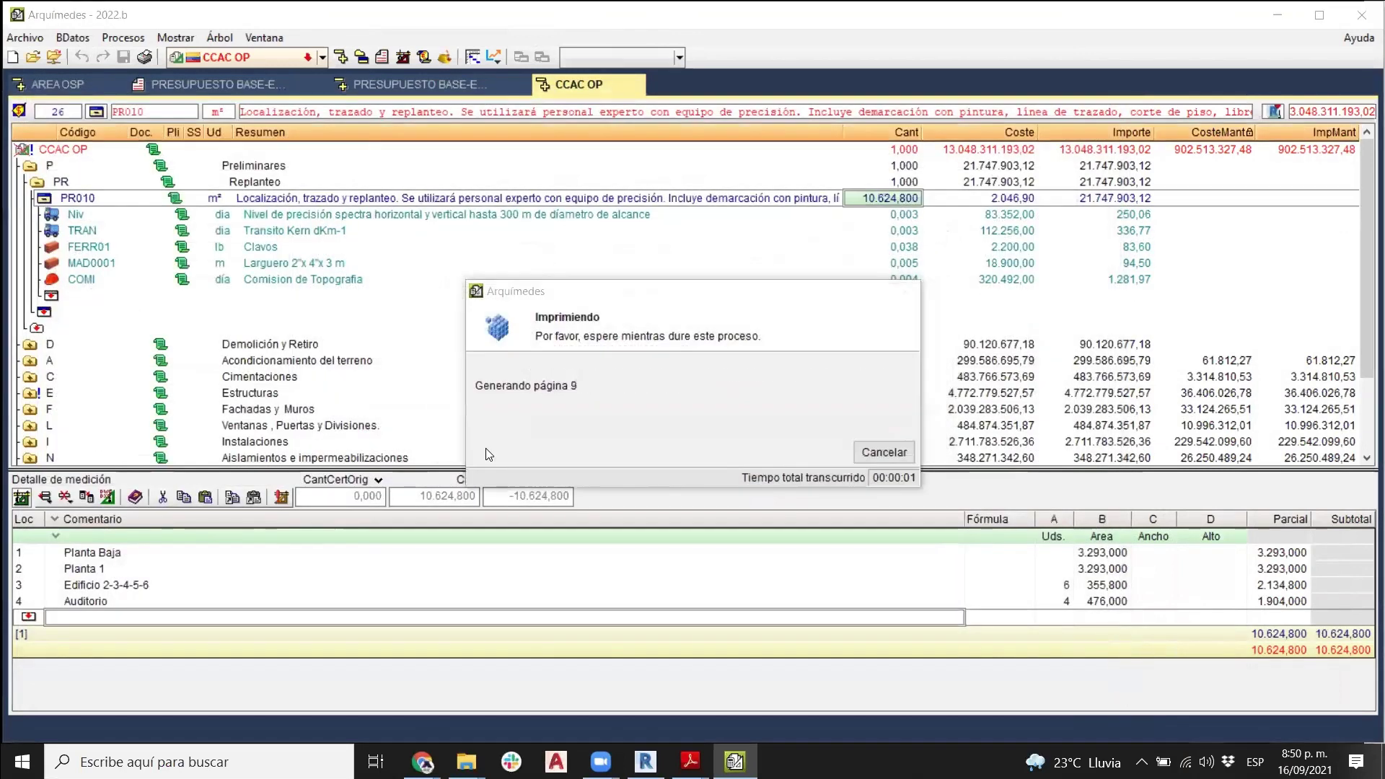
{"action": "left_click", "coordinate": [497, 445]}
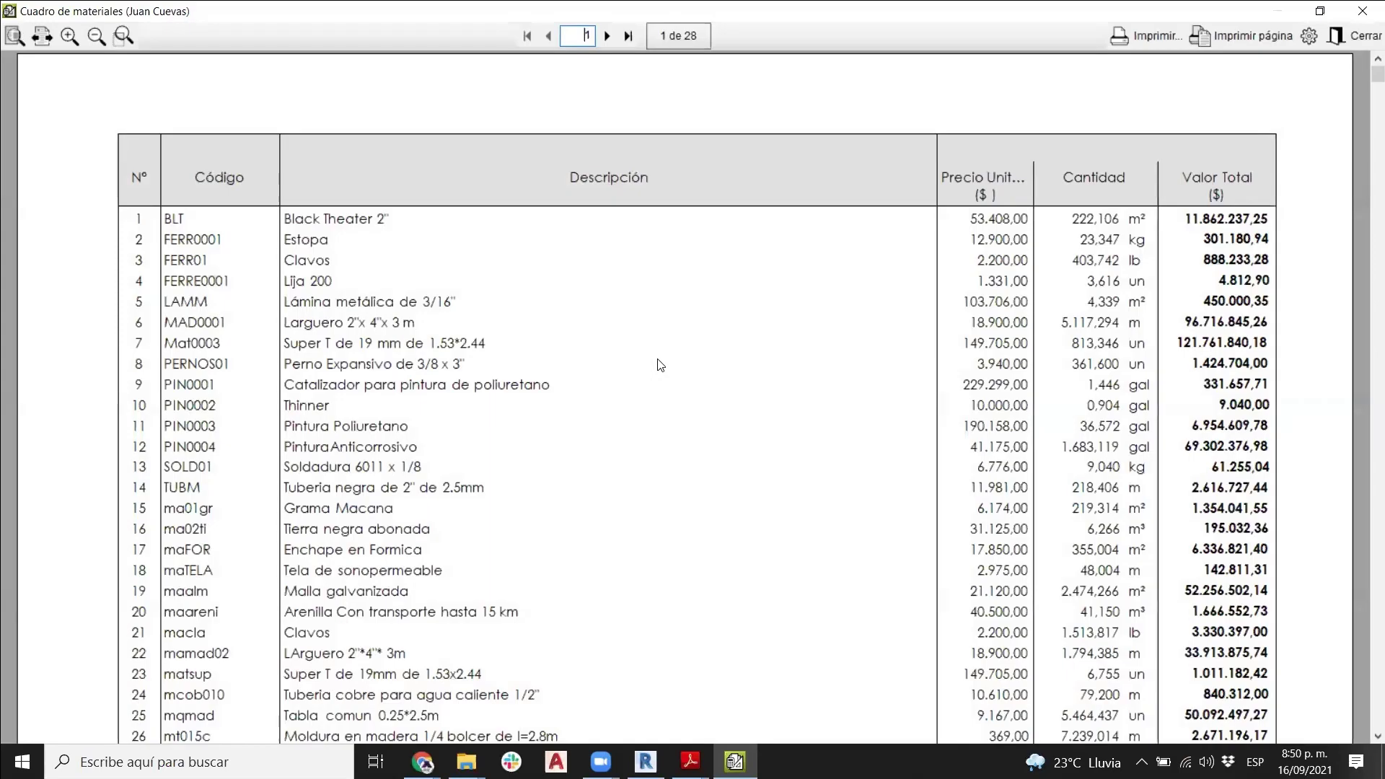
- Examine the codes, descriptions, unit prices, quantities and total values on the first page of the custom materials table
{"action": "scroll", "coordinate": [608, 346], "scroll_direction": "down", "scroll_amount": 5}
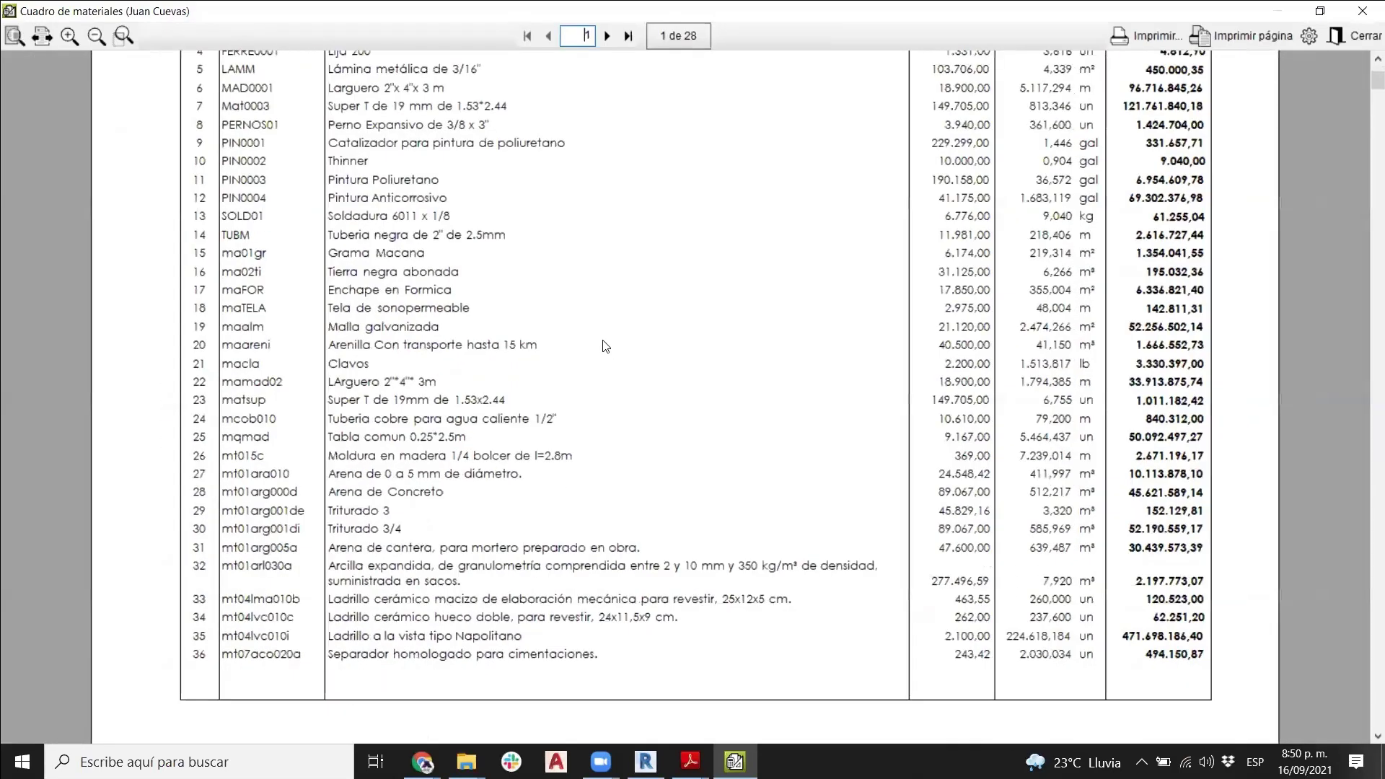
{"action": "scroll", "coordinate": [605, 346], "scroll_direction": "up", "scroll_amount": 5}
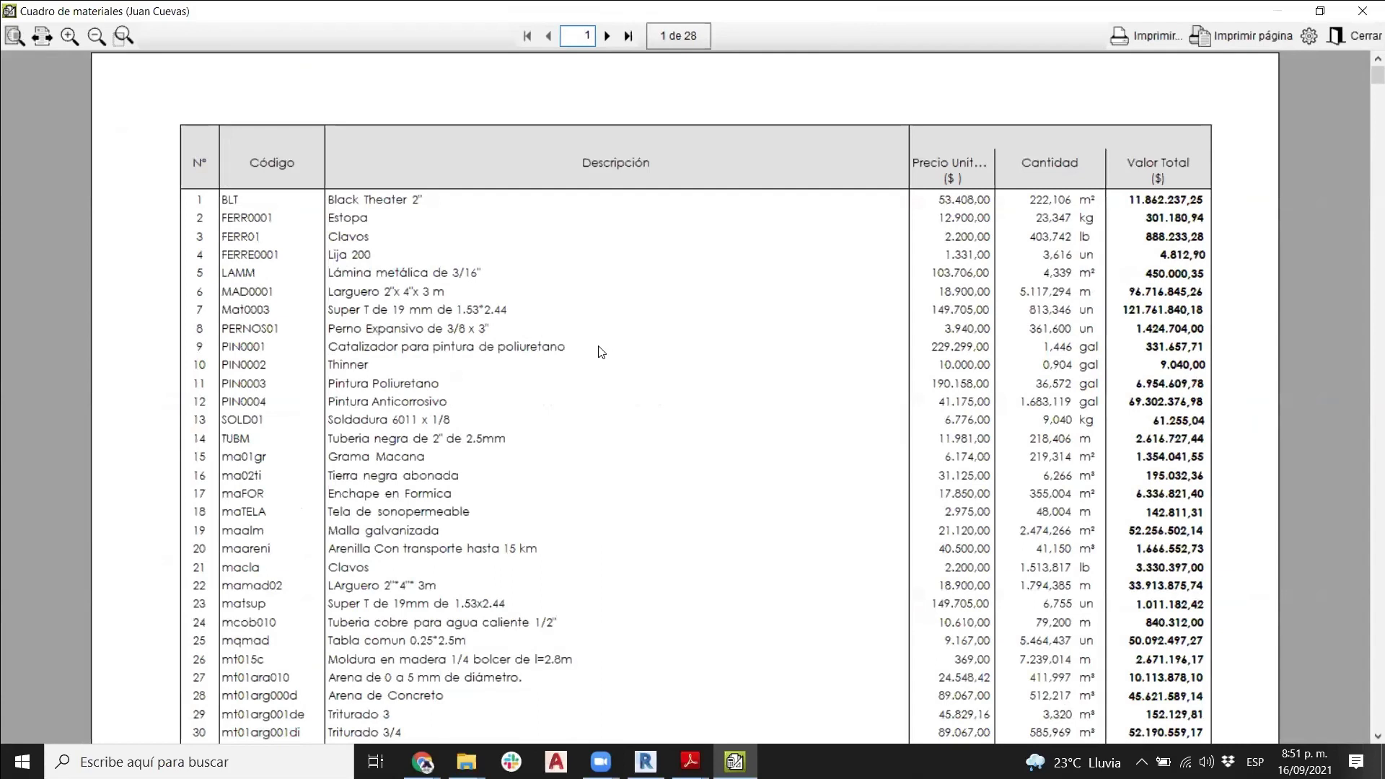
{"action": "scroll", "coordinate": [602, 351], "scroll_direction": "down", "scroll_amount": 3}
{"action": "scroll", "coordinate": [602, 351], "scroll_direction": "up", "scroll_amount": 3}
{"action": "scroll", "coordinate": [608, 313], "scroll_direction": "down", "scroll_amount": 1, "text": "ctrl"}
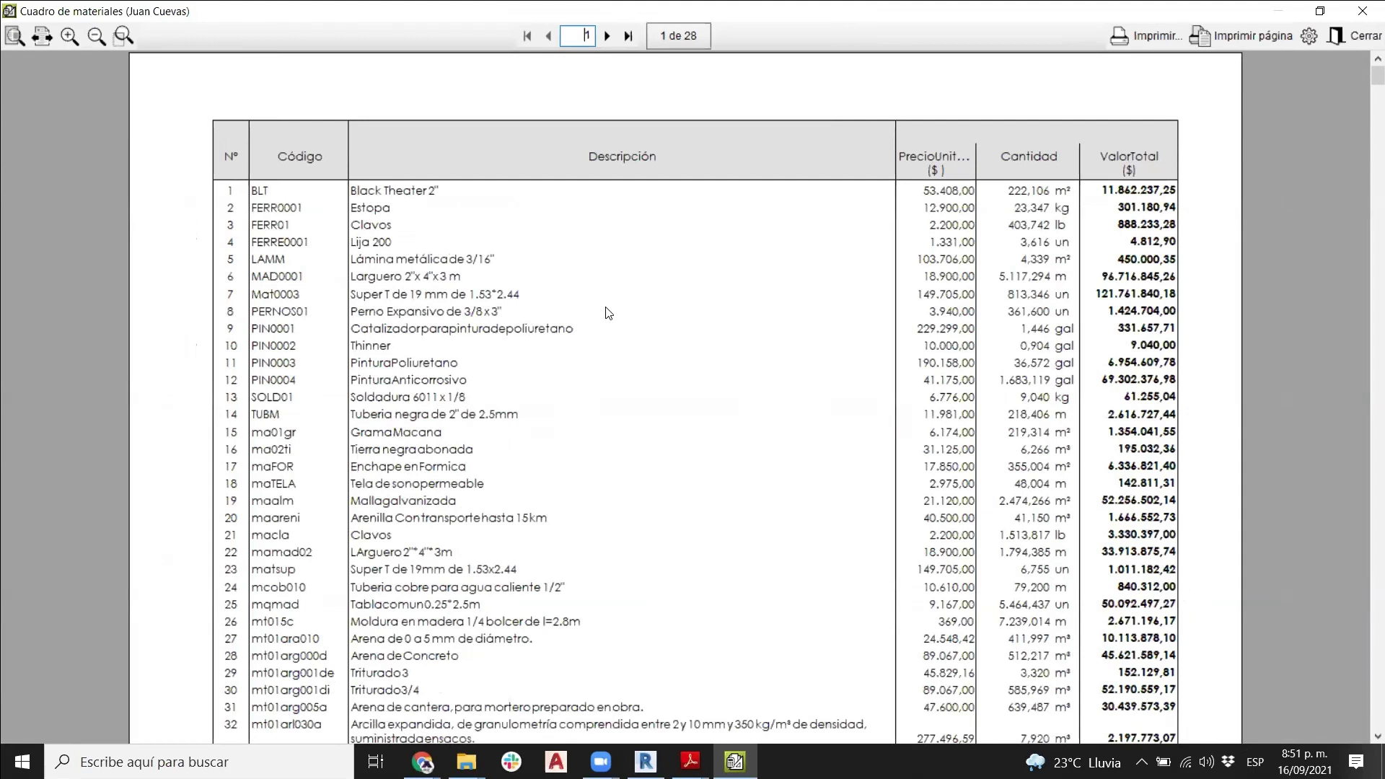
- Close the materials table preview, view the listings offered under ZG Chile and ZG Colombia, and leave the print dialog
{"action": "left_click", "coordinate": [1350, 37]}
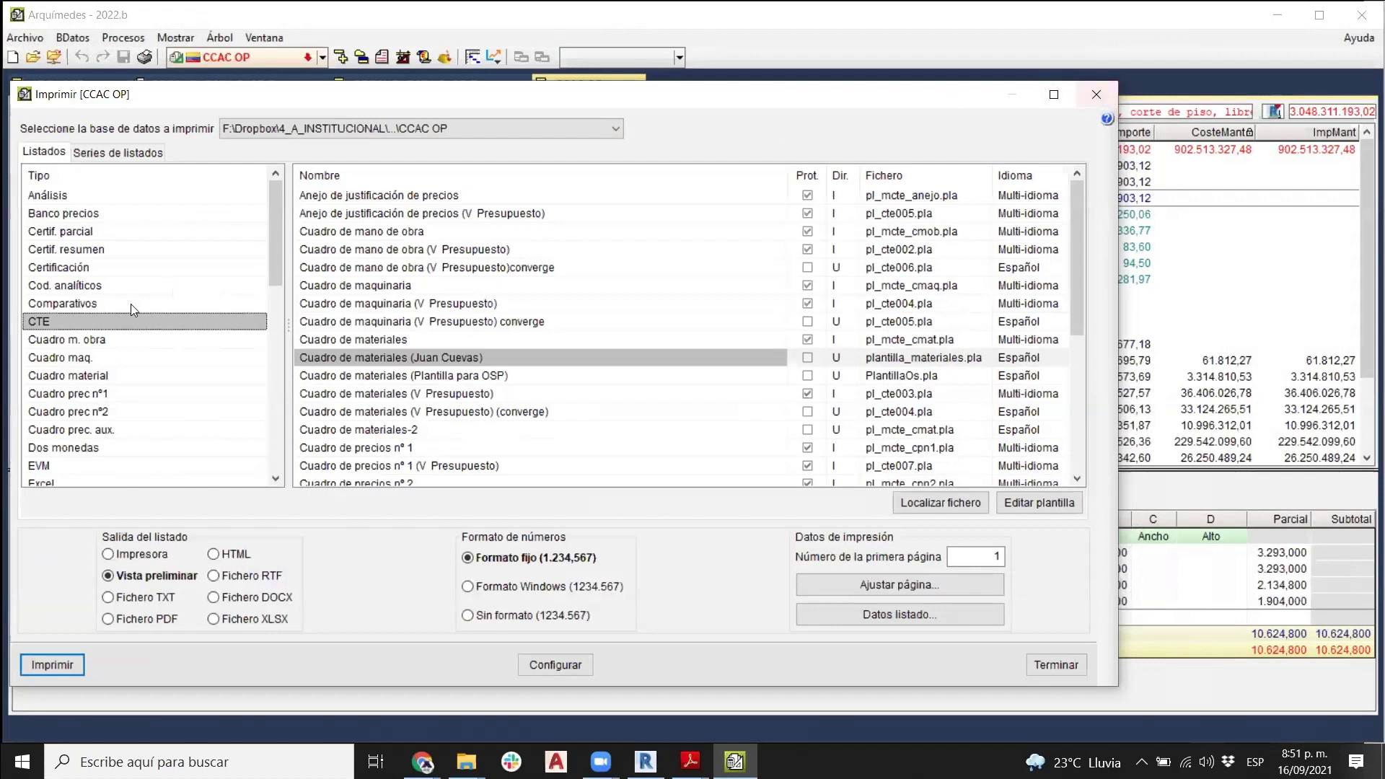
{"action": "scroll", "coordinate": [163, 306], "scroll_direction": "down", "scroll_amount": 10}
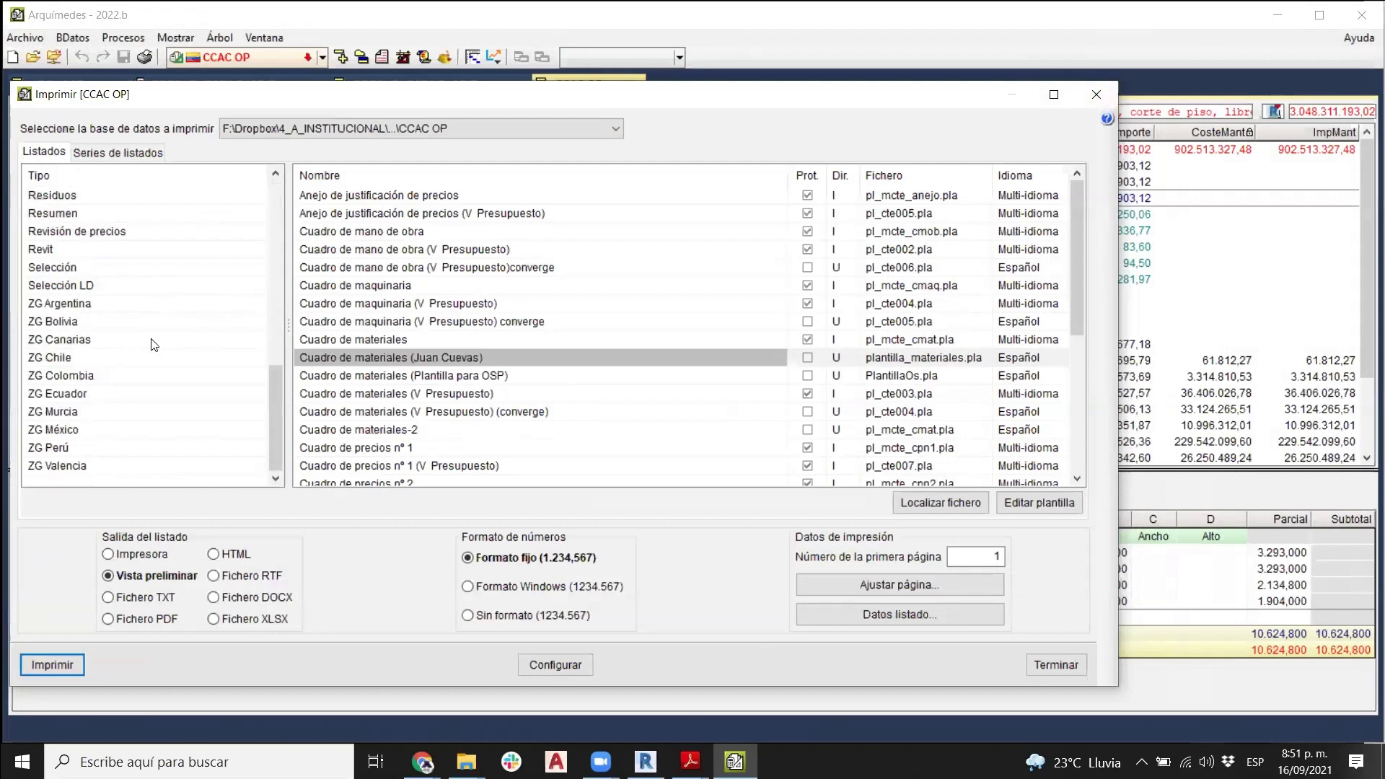
{"action": "left_click", "coordinate": [81, 359]}
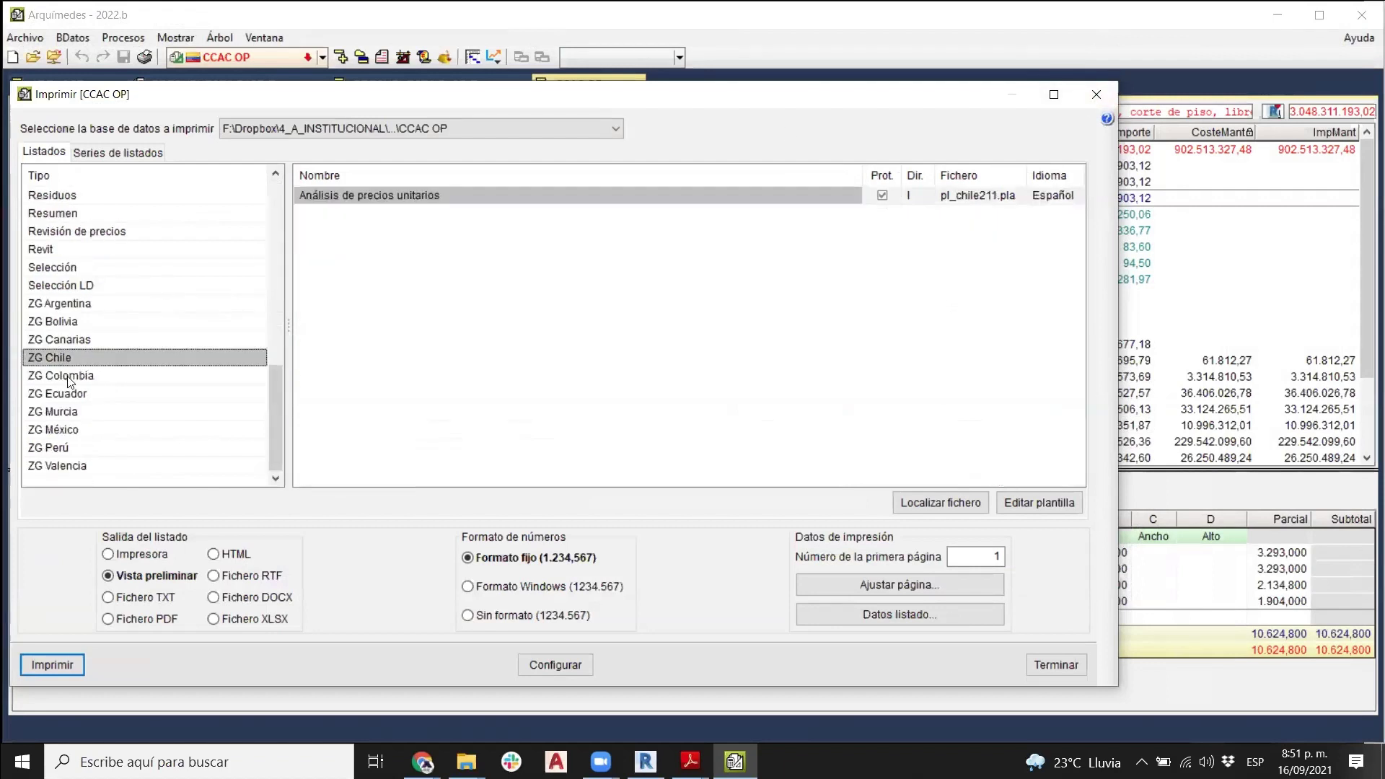
{"action": "left_click", "coordinate": [68, 377]}
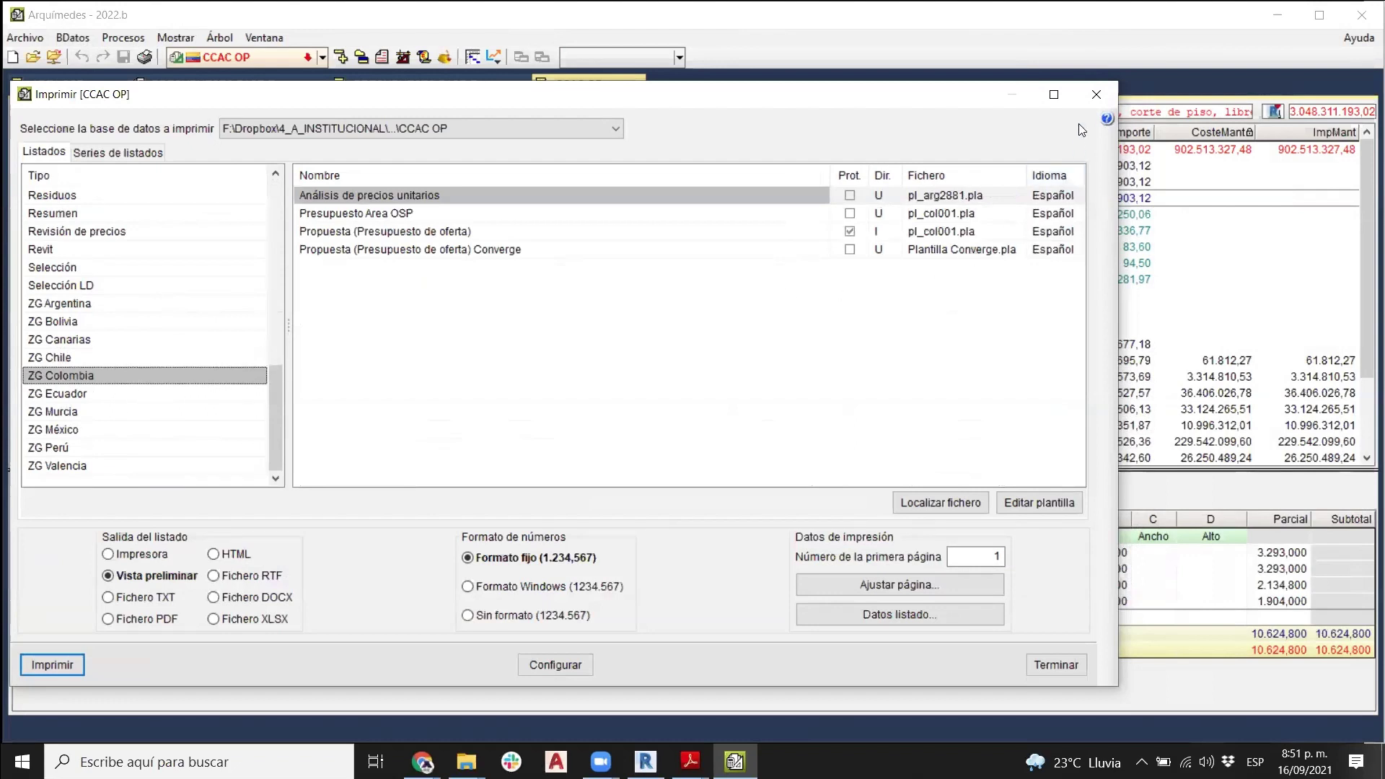
{"action": "left_click", "coordinate": [1091, 101]}
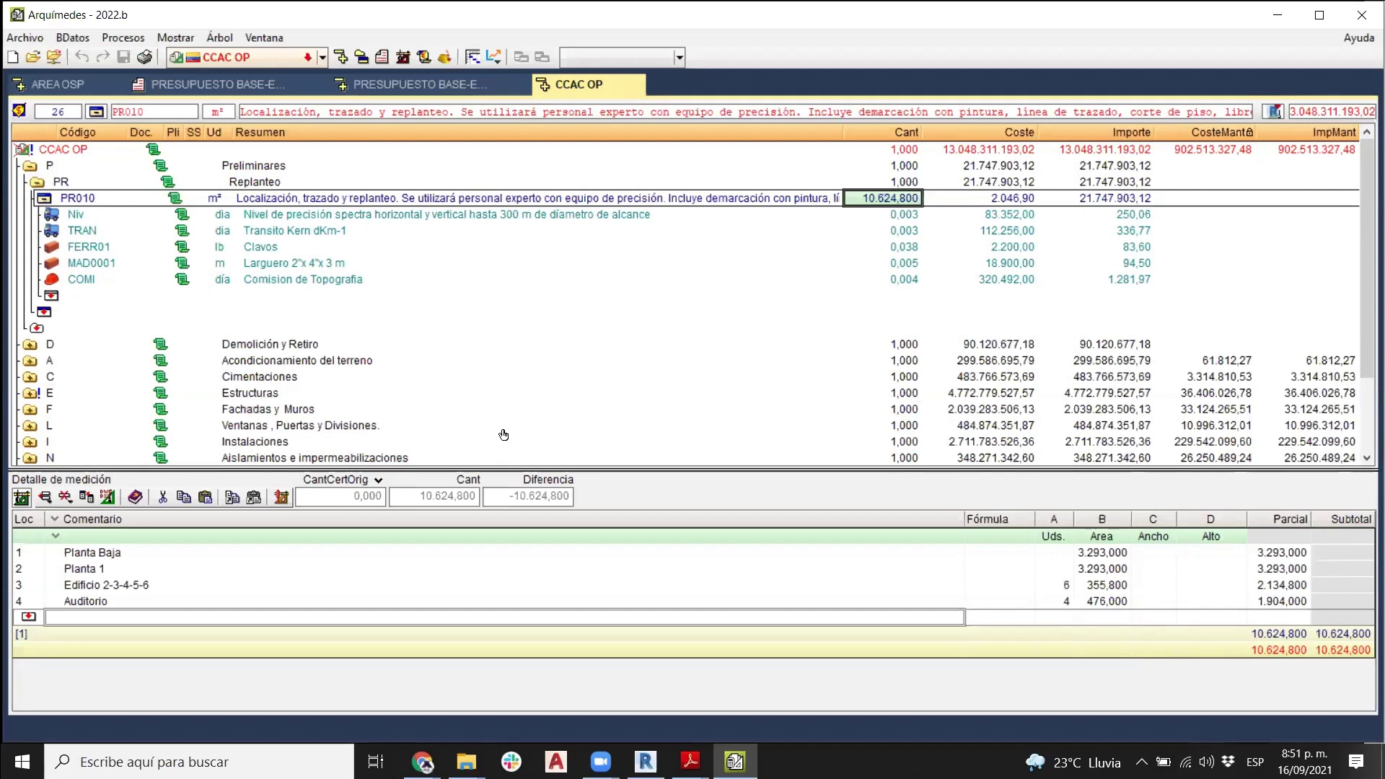
- Open the template of ZG Colombia's Análisis de precios unitarios listing, examine its labour, material and machinery sections, and close the template editor
{"action": "left_click", "coordinate": [145, 57]}
{"action": "scroll", "coordinate": [211, 404], "scroll_direction": "down", "scroll_amount": 5}
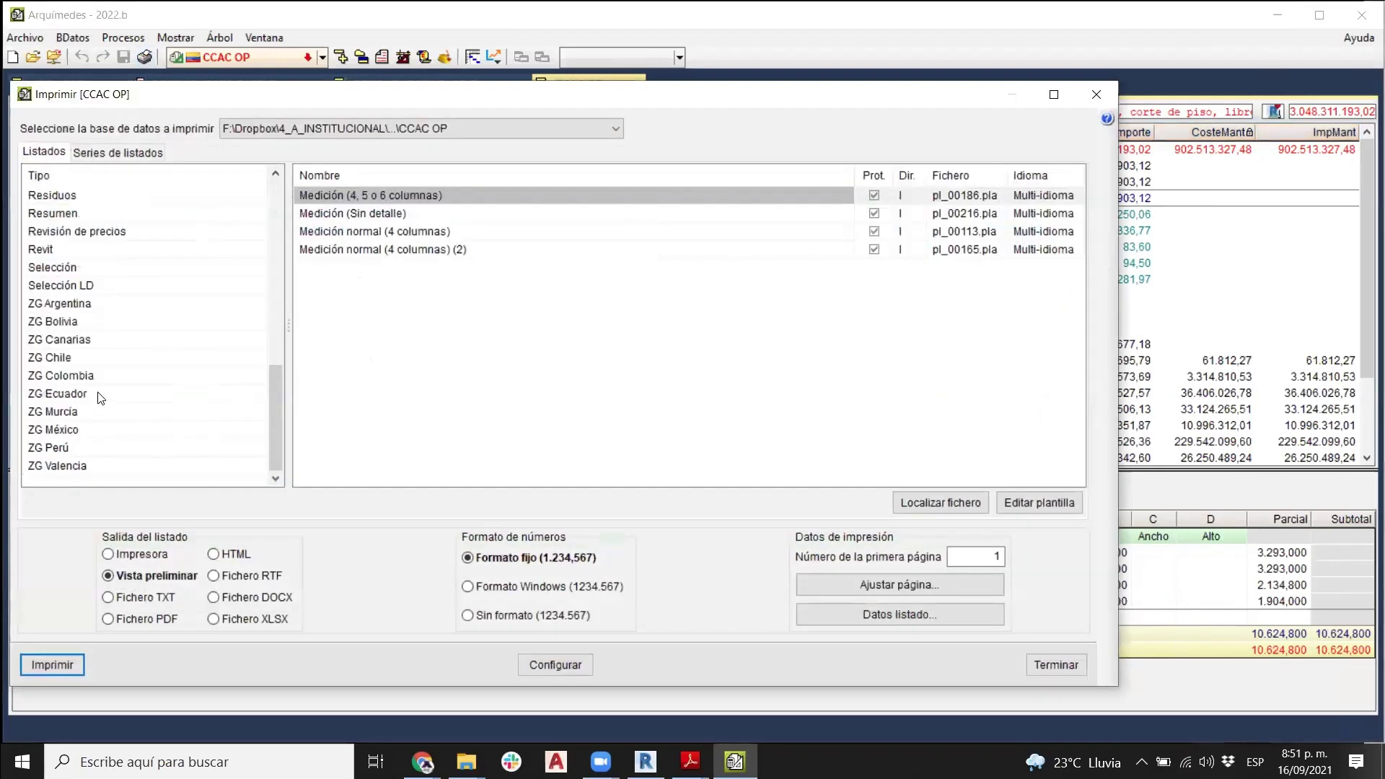
{"action": "left_click", "coordinate": [87, 376]}
{"action": "left_click", "coordinate": [1037, 505]}
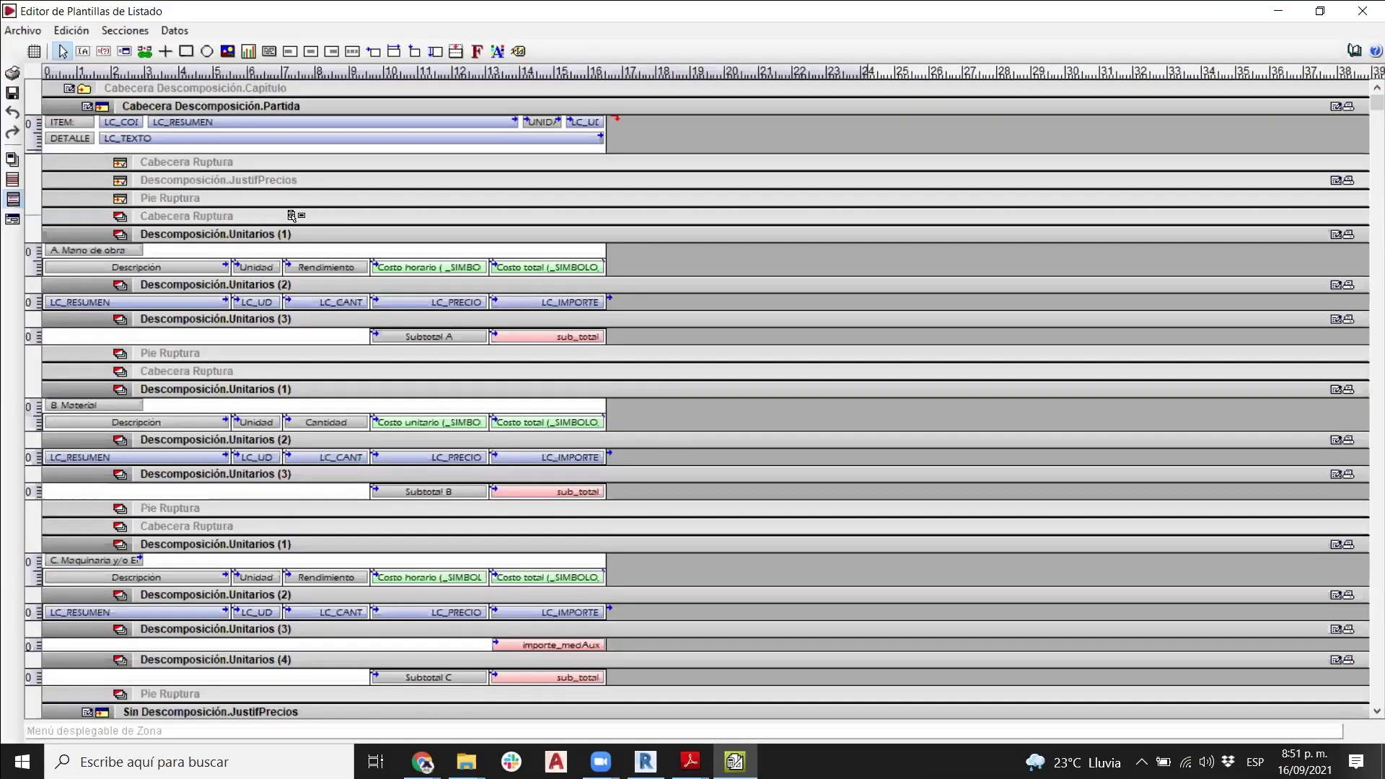
{"action": "scroll", "coordinate": [296, 215], "scroll_direction": "down", "scroll_amount": 3}
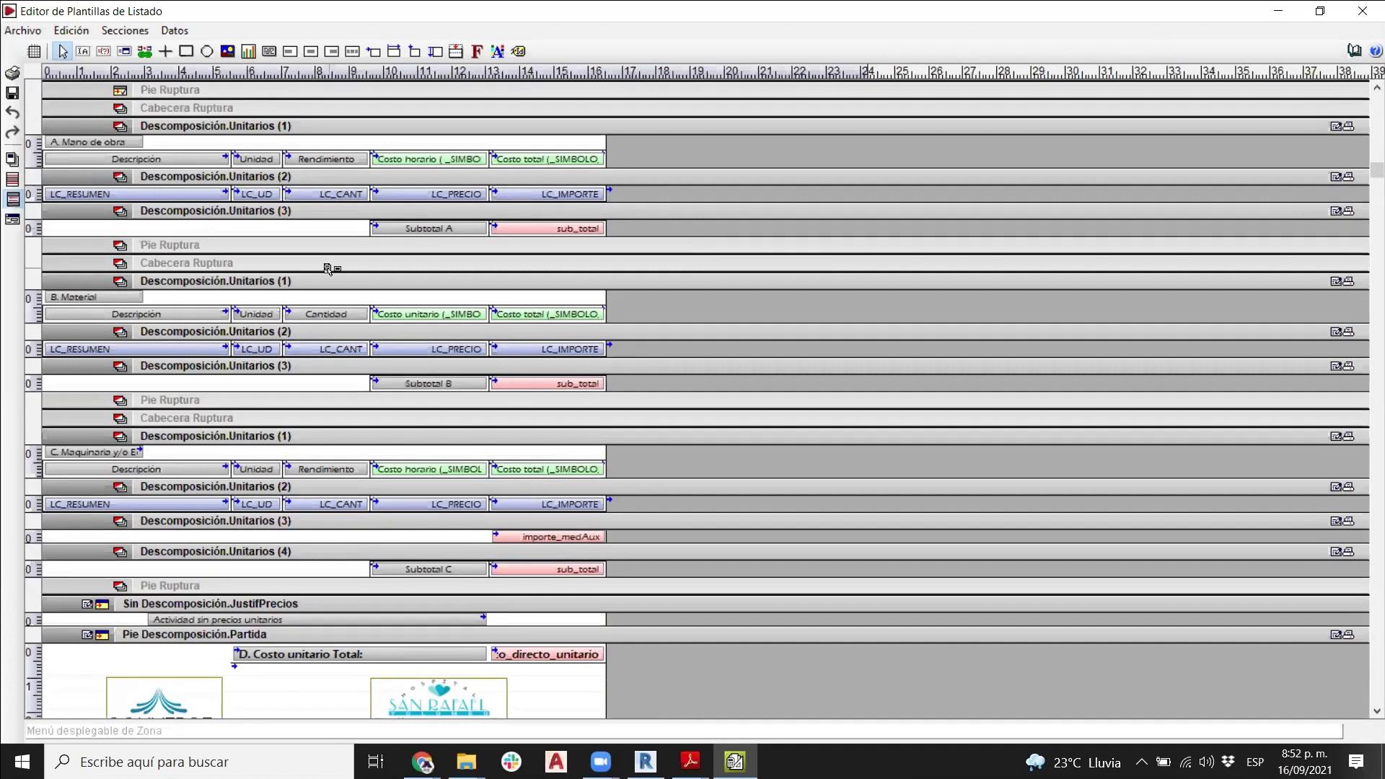
{"action": "left_click", "coordinate": [1364, 22]}
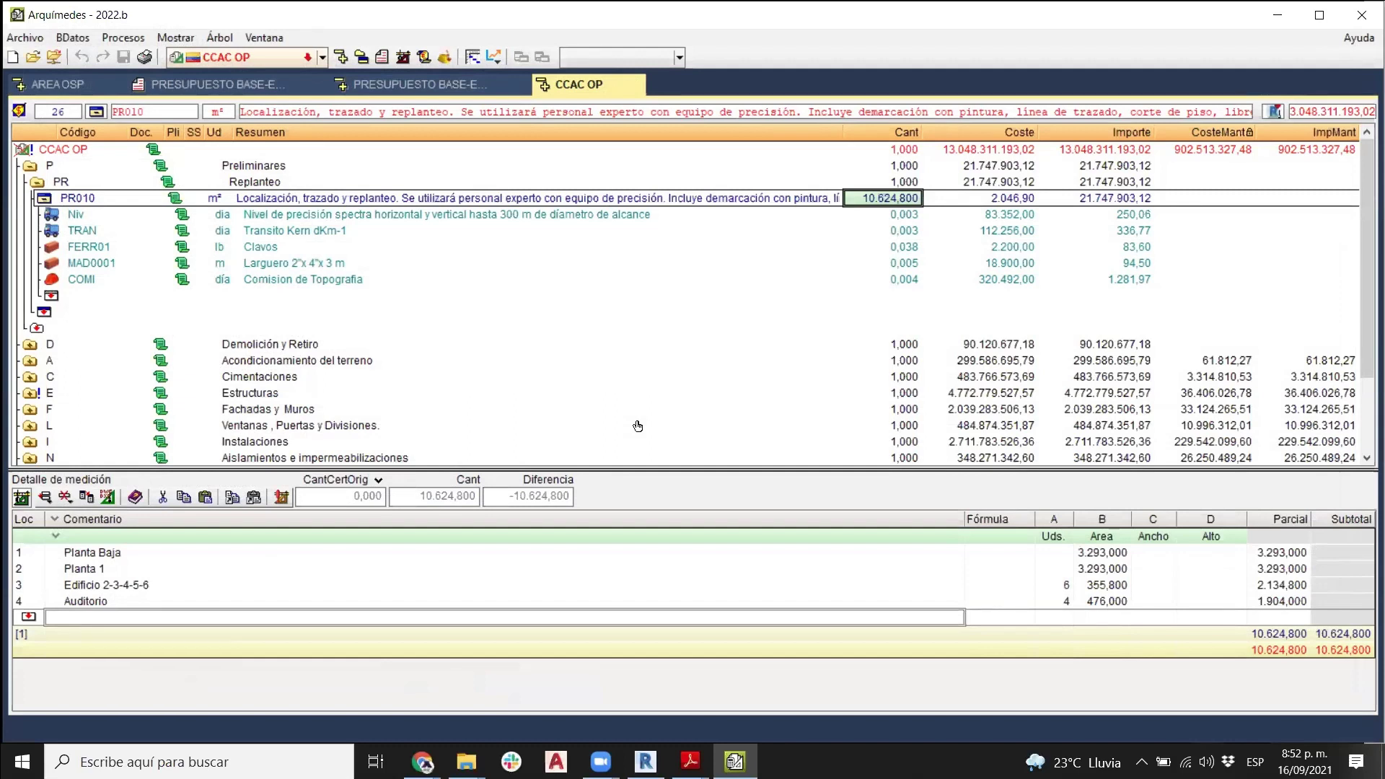
- Collapse the Replanteo subchapter in the budget tree and select the Fachadas y Muros chapter
{"action": "left_click", "coordinate": [32, 186]}
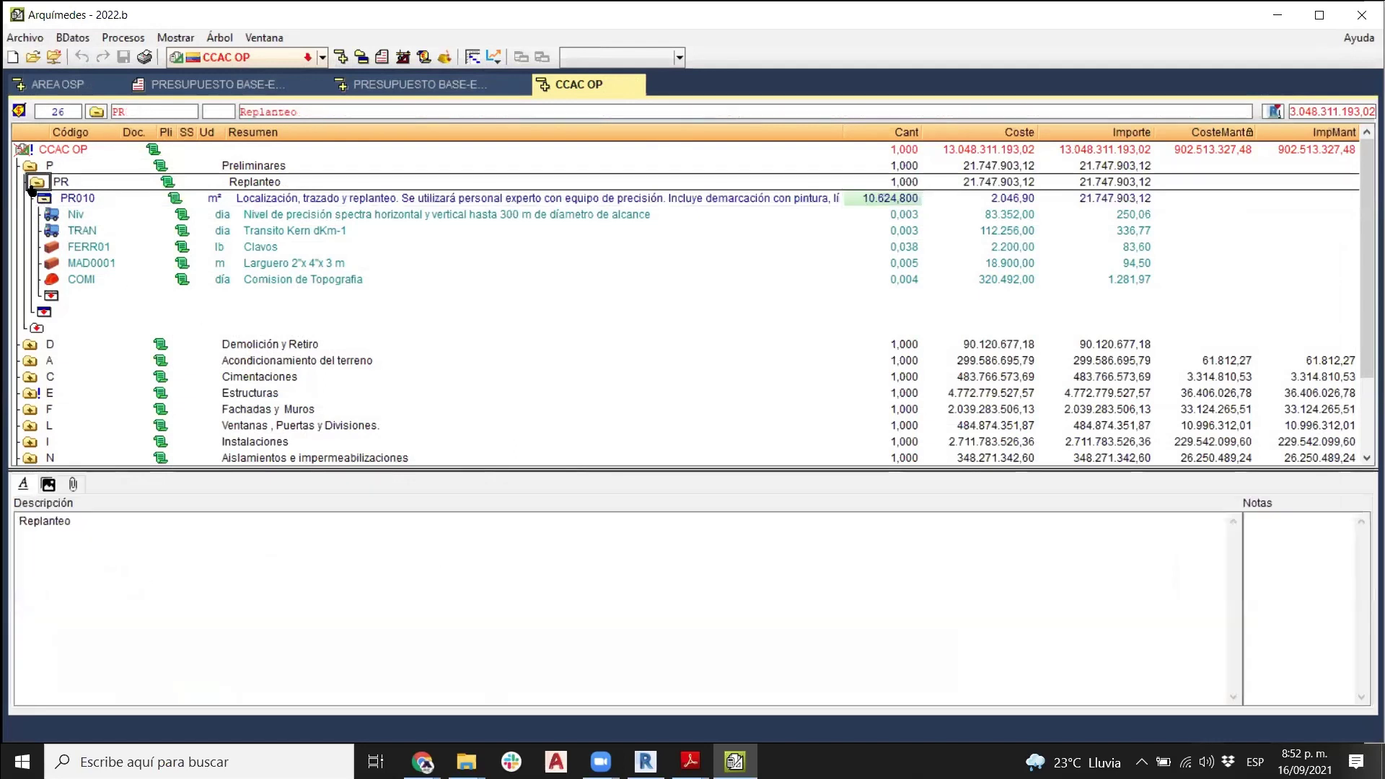
{"action": "left_click", "coordinate": [32, 186]}
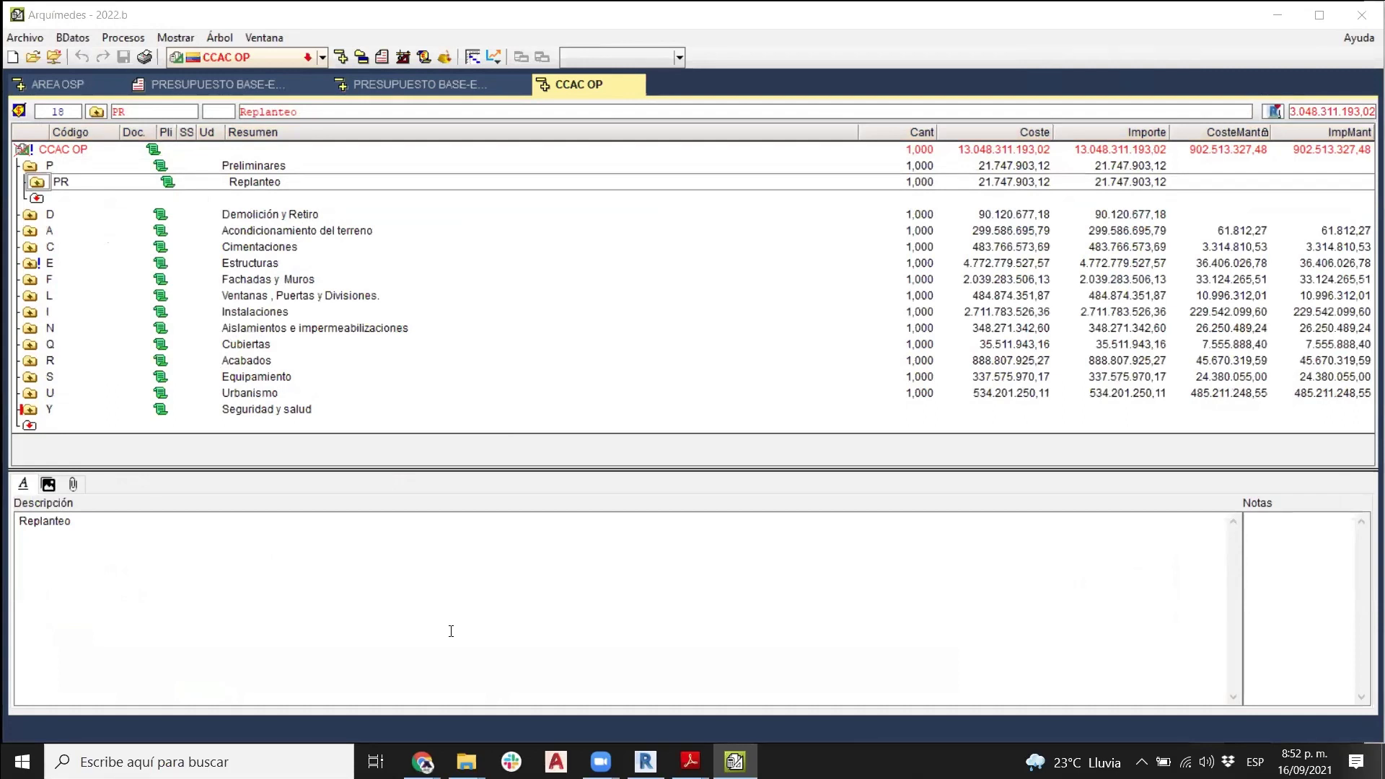
{"action": "left_click", "coordinate": [322, 278]}
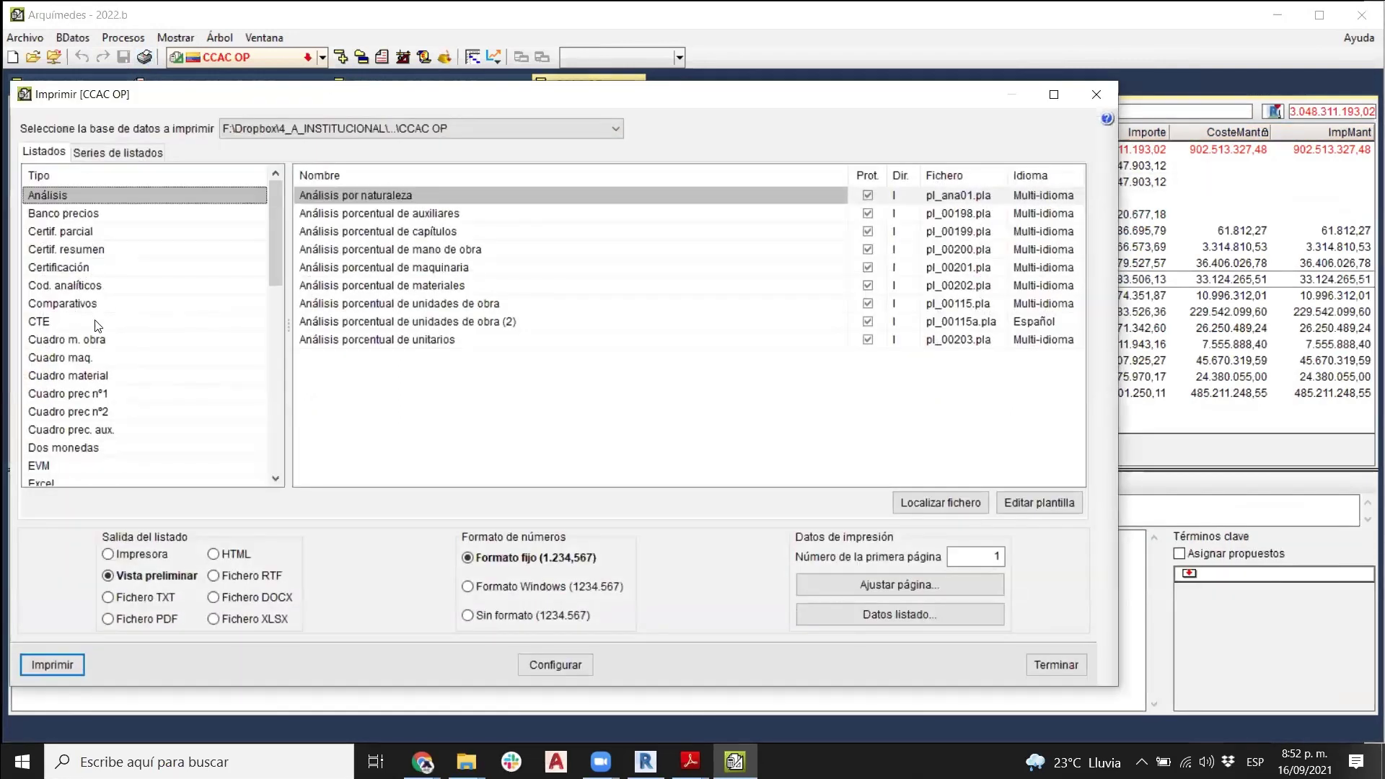
- Generate a preview of the CTE Mediciones listing that uses the pl_mcte_med.pla template, accepting the prompts
{"action": "scroll", "coordinate": [83, 375], "scroll_direction": "down", "scroll_amount": 3}
{"action": "scroll", "coordinate": [225, 330], "scroll_direction": "up", "scroll_amount": 3}
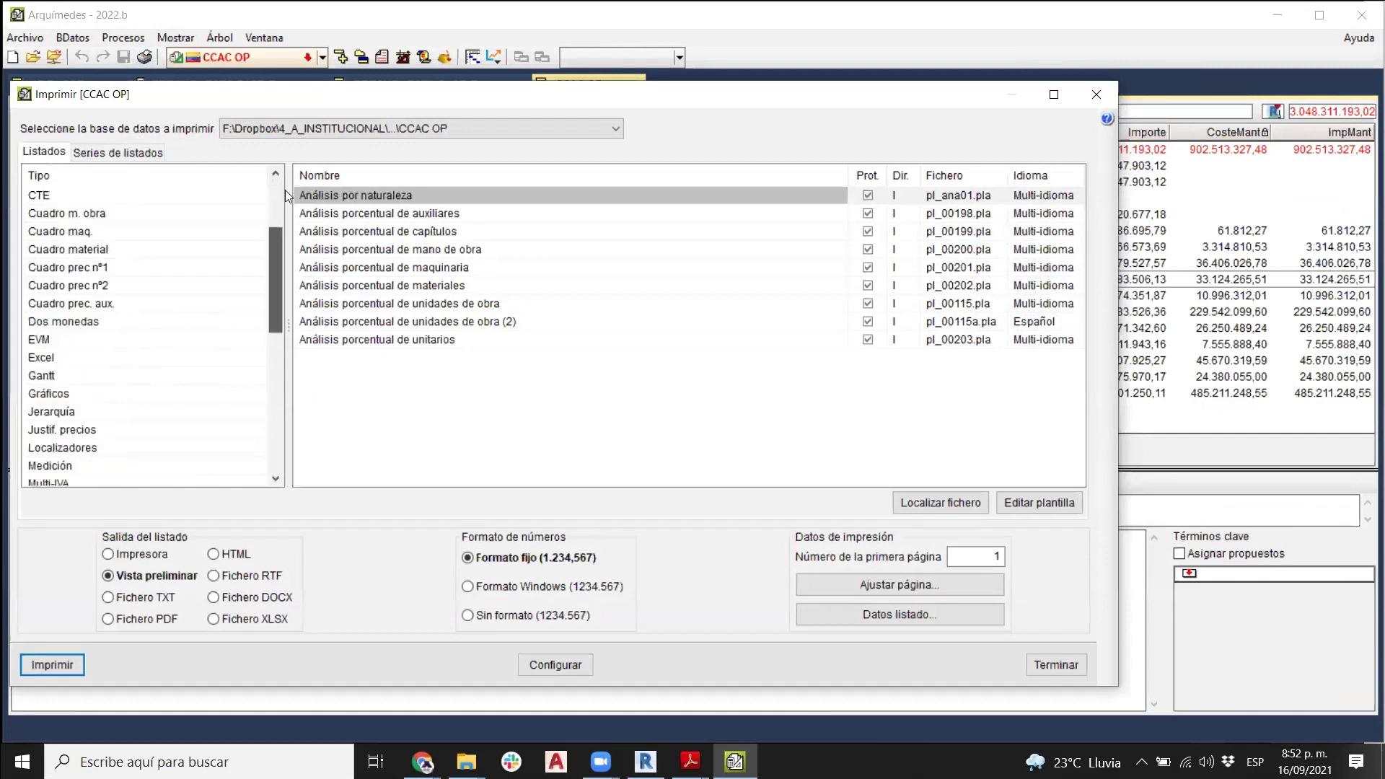
{"action": "left_click", "coordinate": [108, 322]}
{"action": "scroll", "coordinate": [501, 343], "scroll_direction": "down", "scroll_amount": 5}
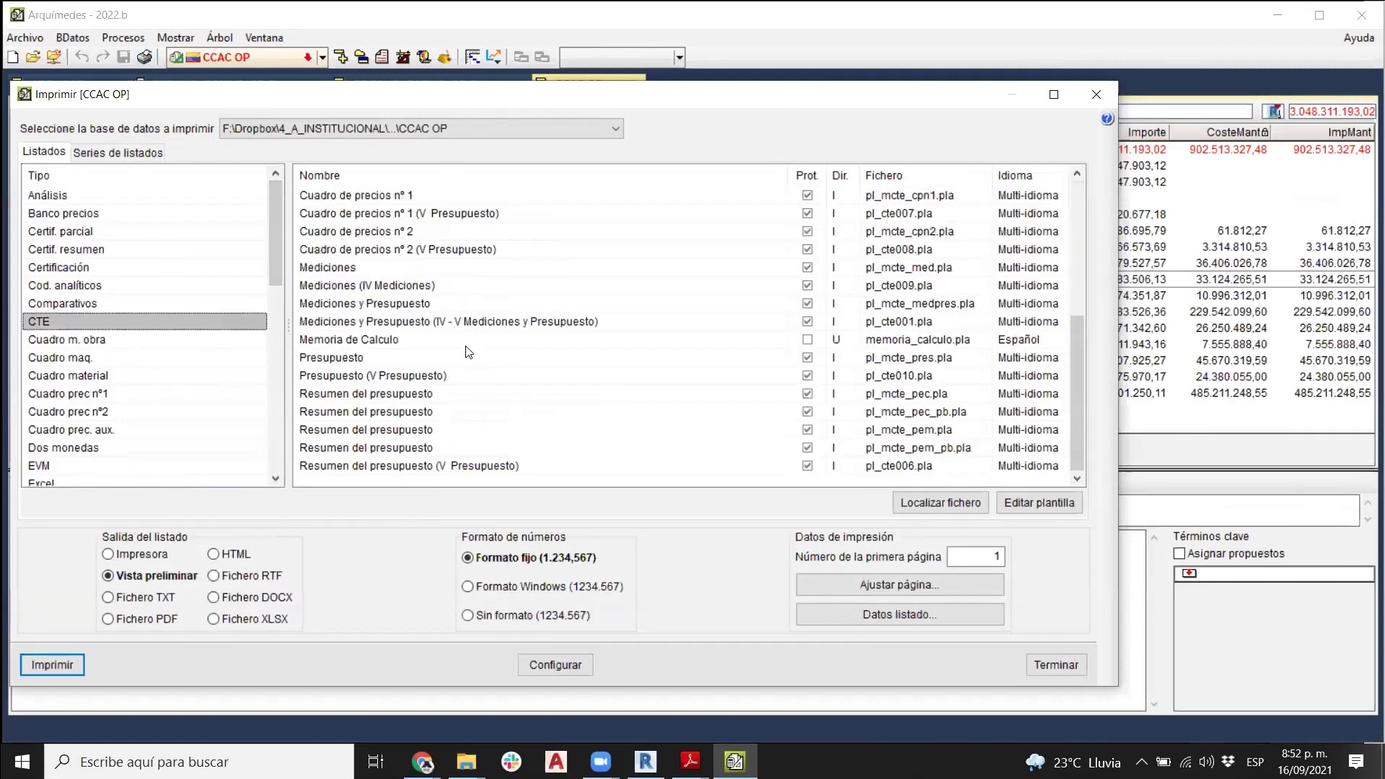
{"action": "left_click", "coordinate": [363, 269]}
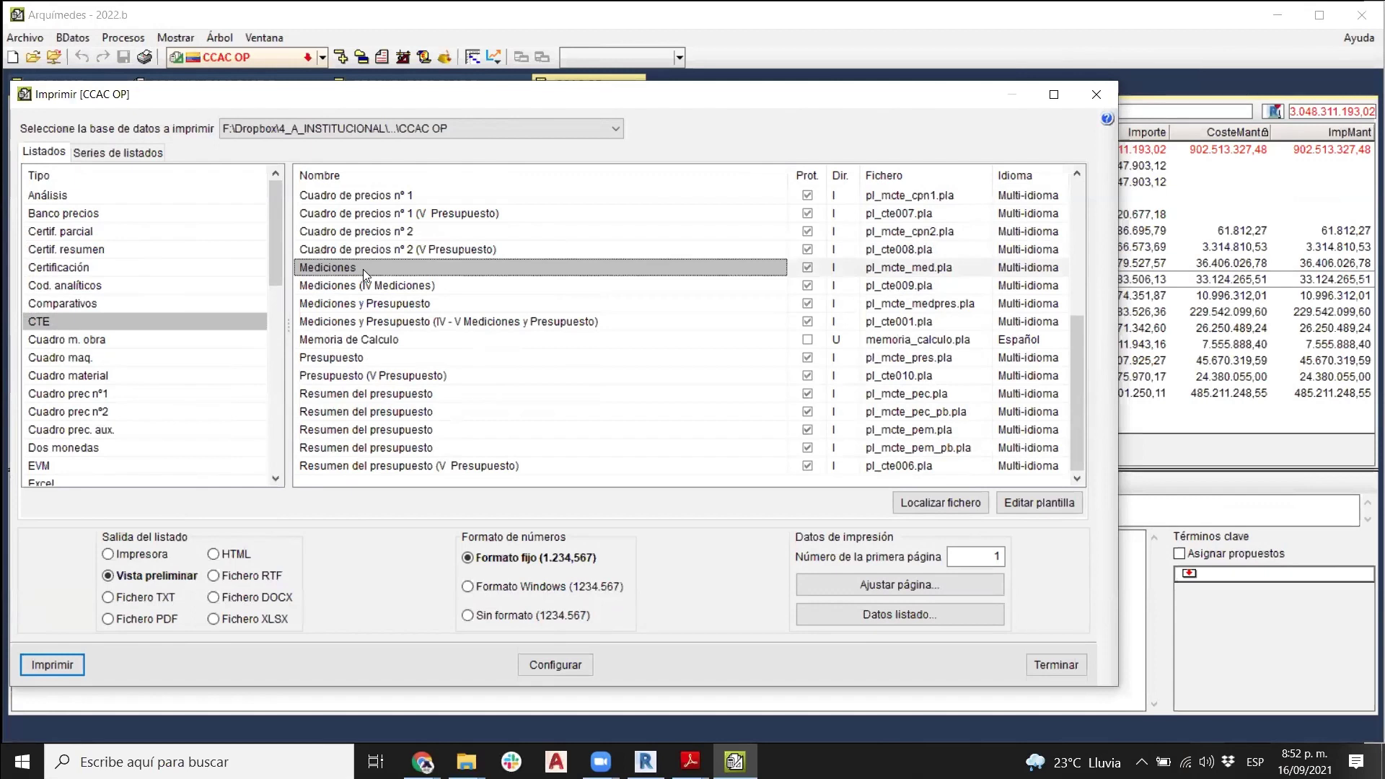
{"action": "left_click", "coordinate": [45, 665]}
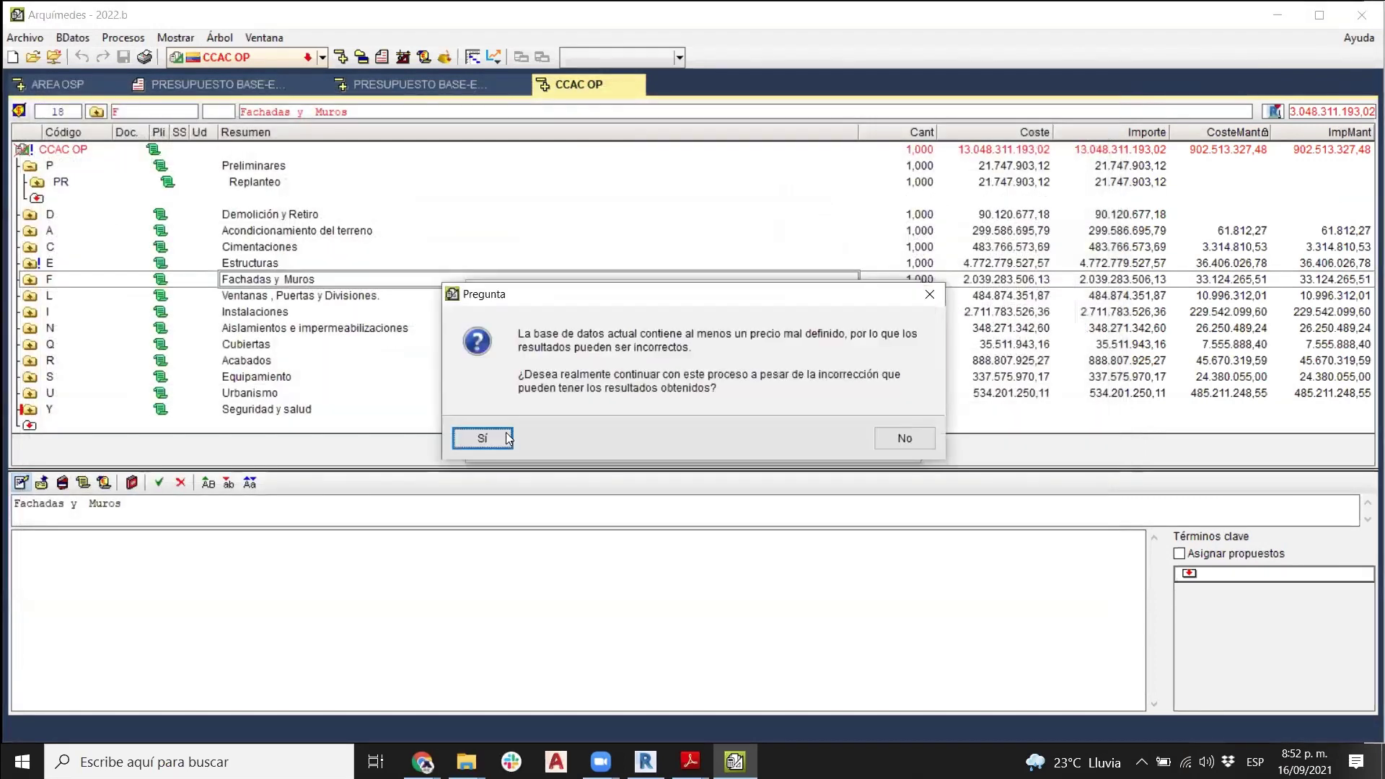
{"action": "left_click", "coordinate": [505, 432]}
{"action": "left_click", "coordinate": [588, 538]}
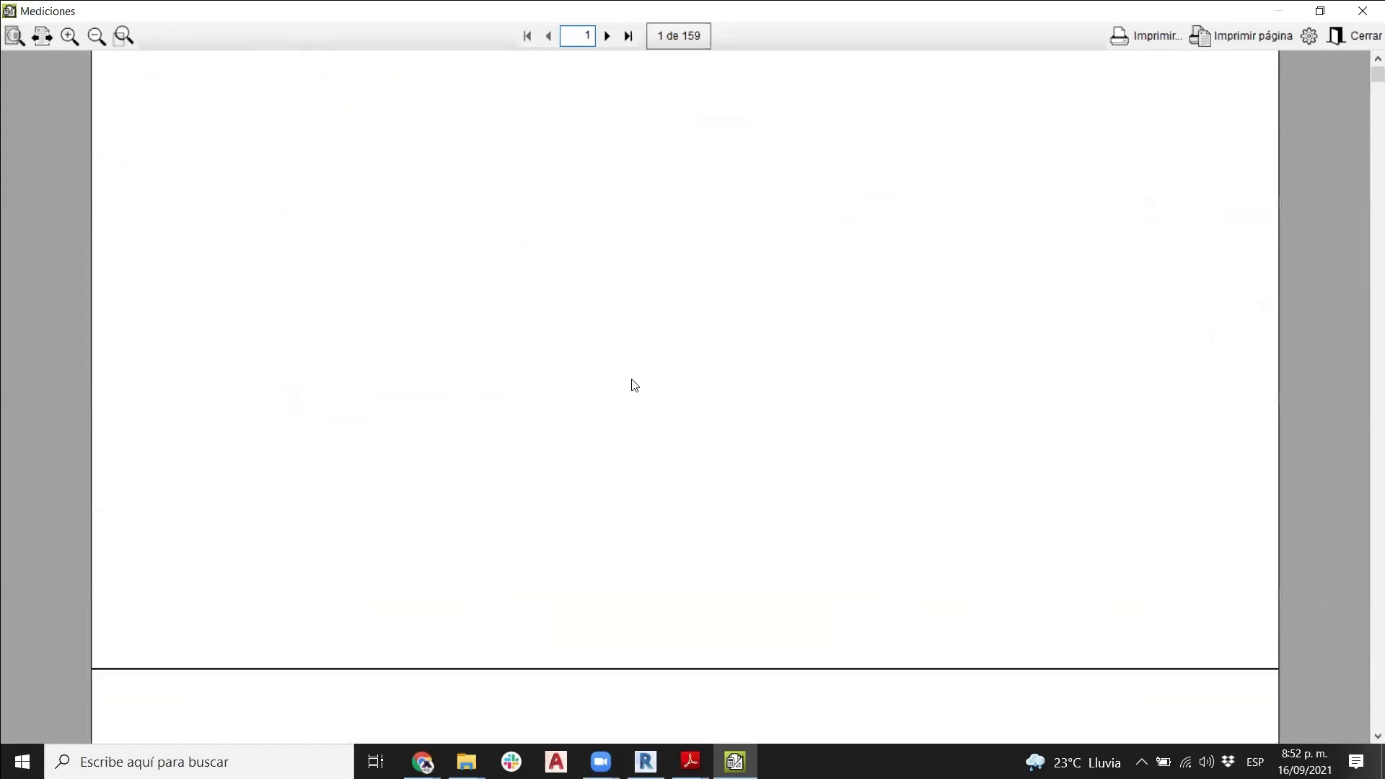
- Examine the measurement details of the demolition, ground preparation and foundation chapters in the Mediciones report, and close the preview
{"action": "scroll", "coordinate": [632, 384], "scroll_direction": "down", "scroll_amount": 8}
{"action": "scroll", "coordinate": [370, 274], "scroll_direction": "up", "scroll_amount": 2}
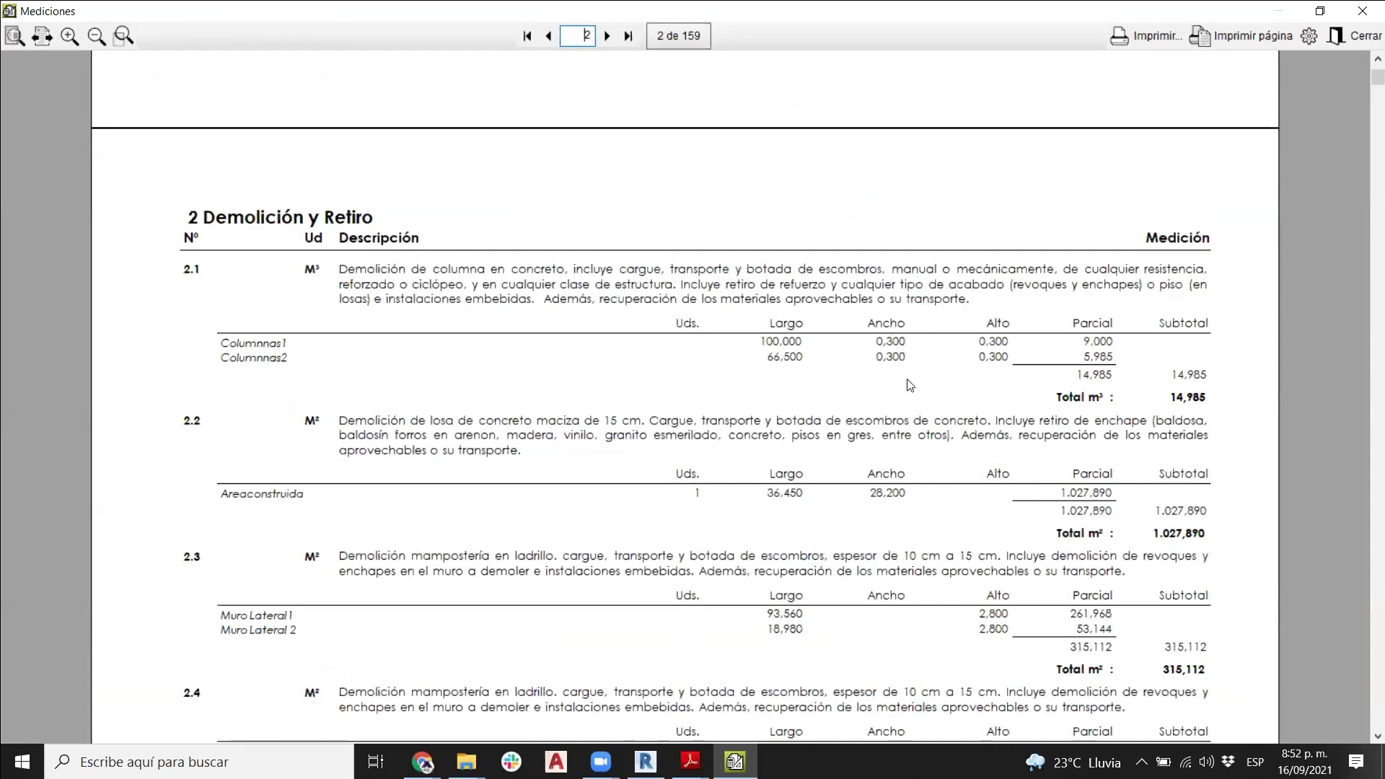
{"action": "scroll", "coordinate": [1036, 358], "scroll_direction": "down", "scroll_amount": 10}
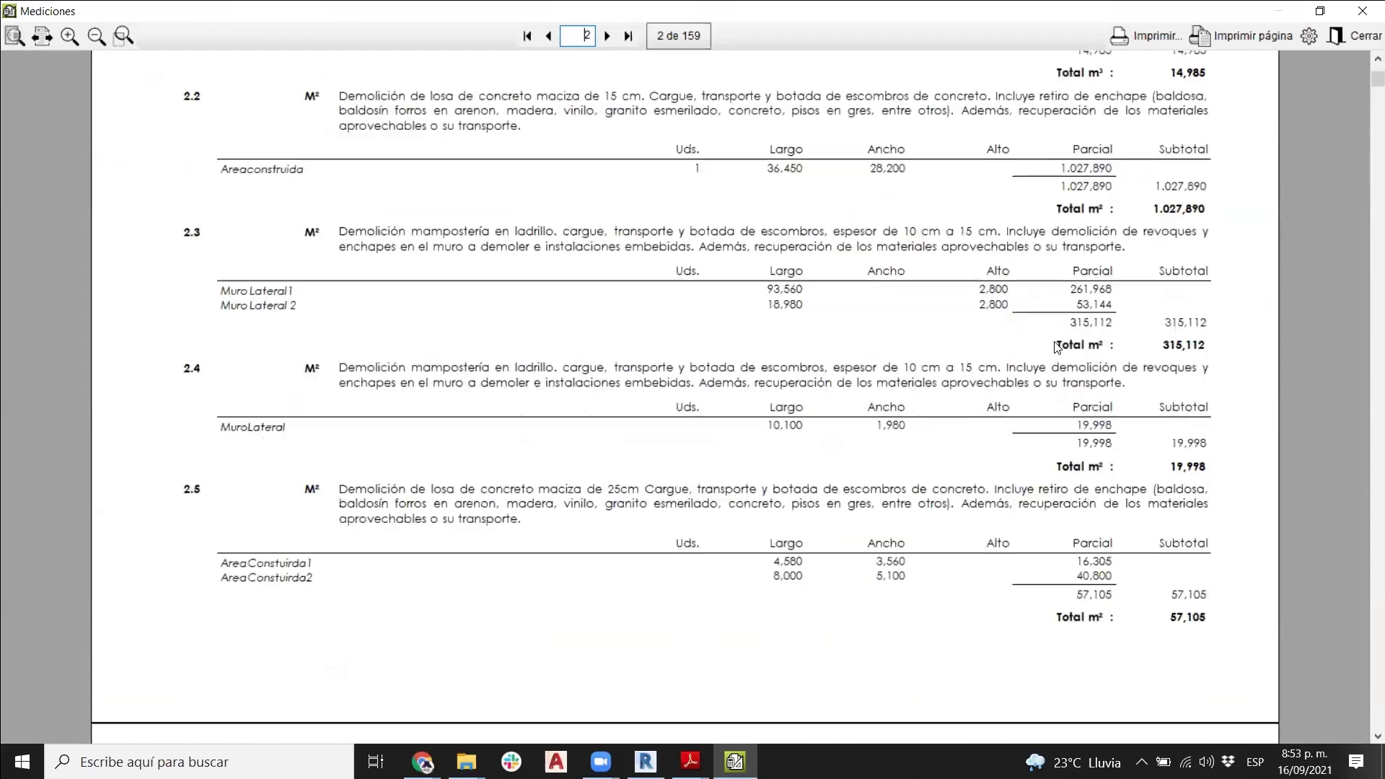
{"action": "scroll", "coordinate": [1046, 337], "scroll_direction": "down", "scroll_amount": 20}
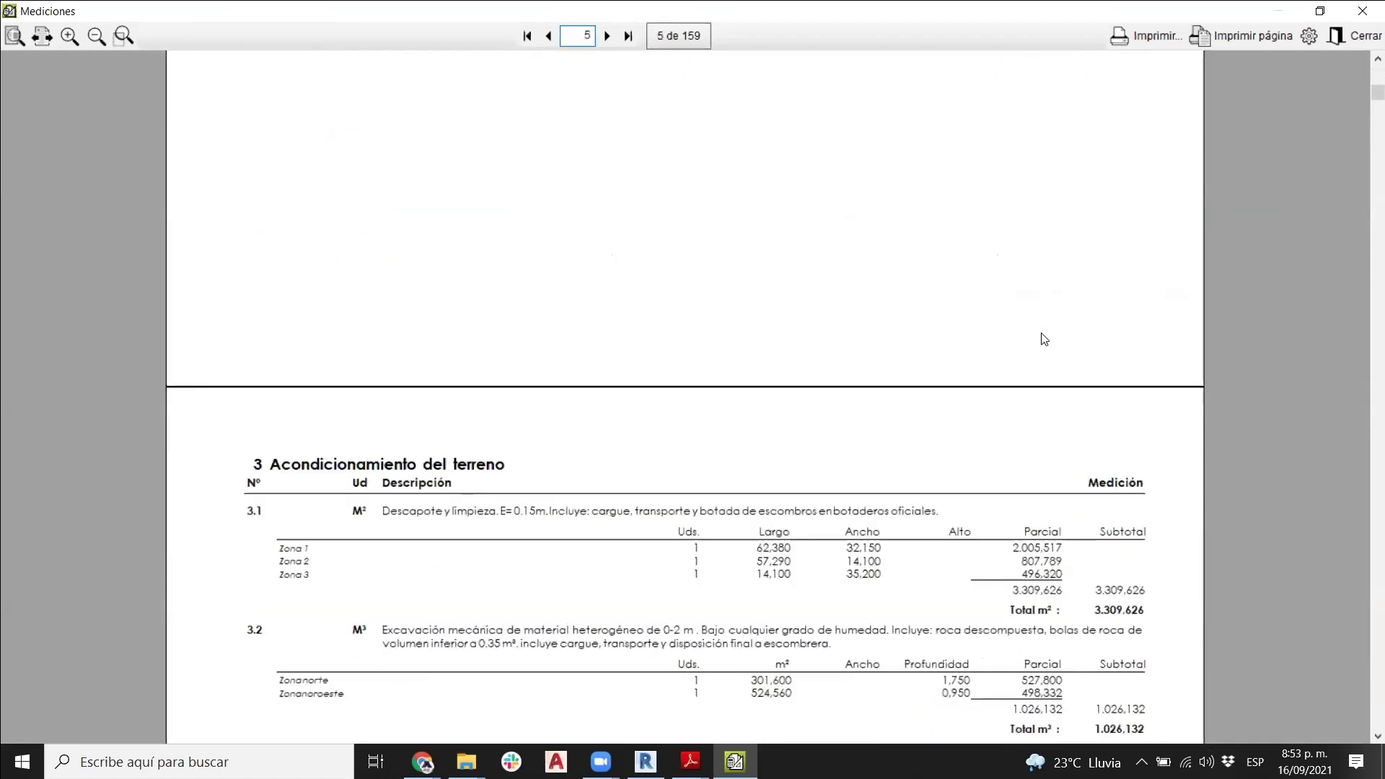
{"action": "scroll", "coordinate": [1018, 340], "scroll_direction": "down", "scroll_amount": 15}
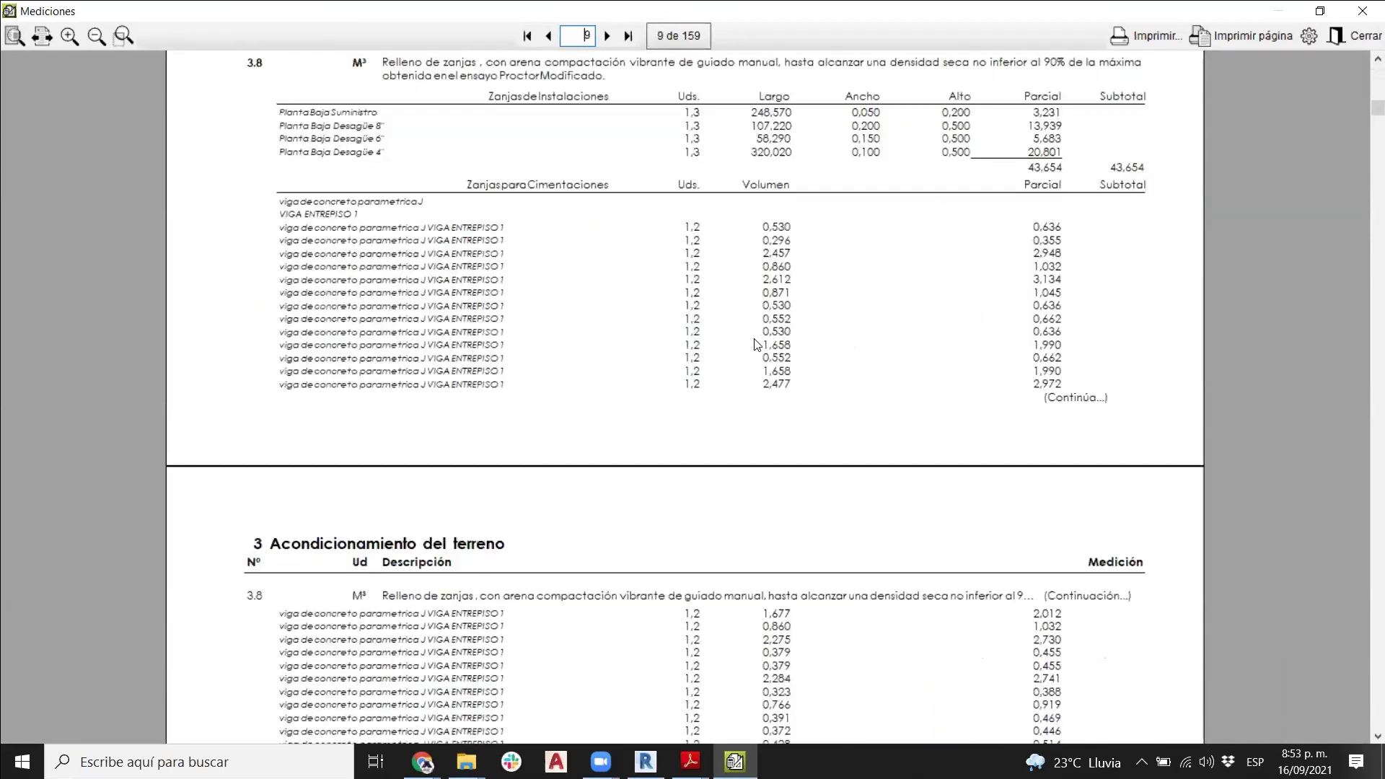
{"action": "scroll", "coordinate": [478, 319], "scroll_direction": "down", "scroll_amount": 15}
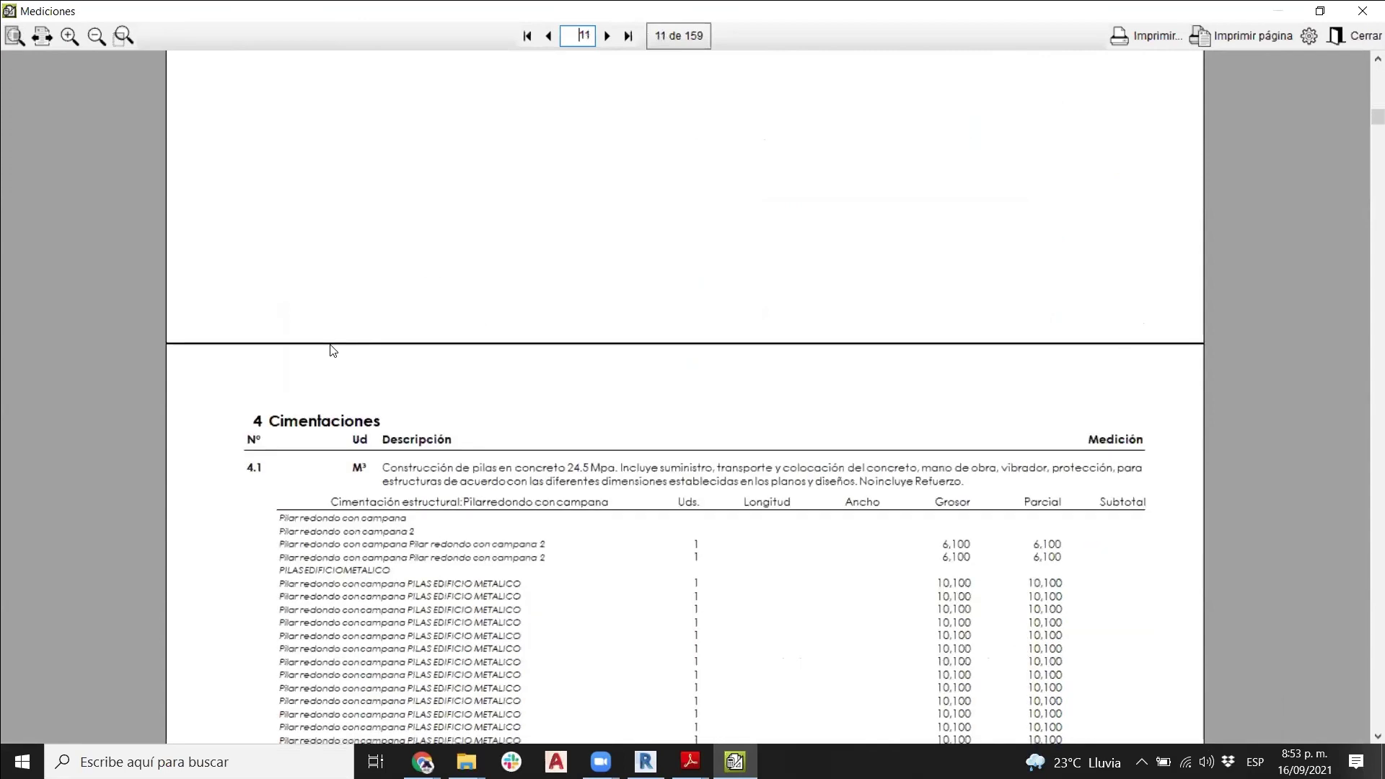
{"action": "scroll", "coordinate": [373, 285], "scroll_direction": "up", "scroll_amount": 4}
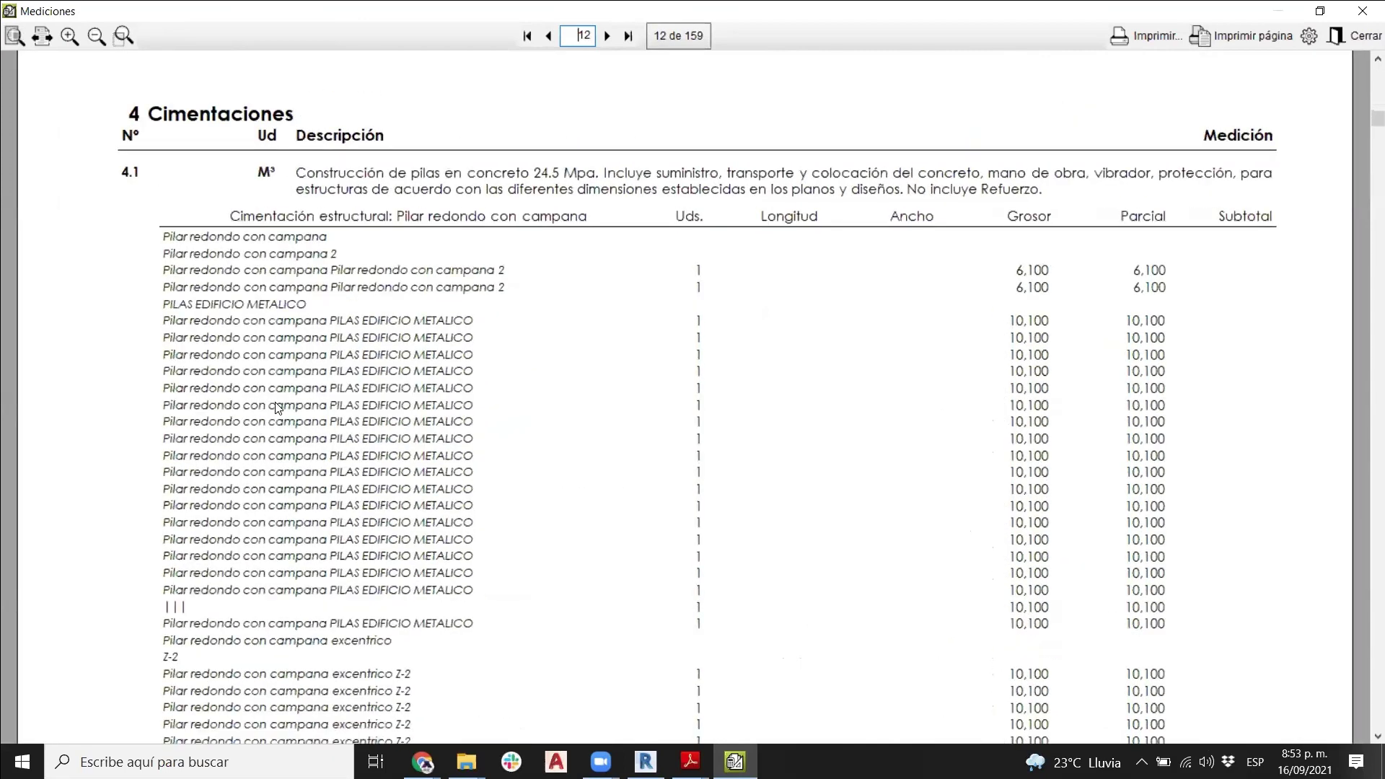
{"action": "scroll", "coordinate": [607, 281], "scroll_direction": "down", "scroll_amount": 3}
{"action": "scroll", "coordinate": [618, 297], "scroll_direction": "down", "scroll_amount": 4}
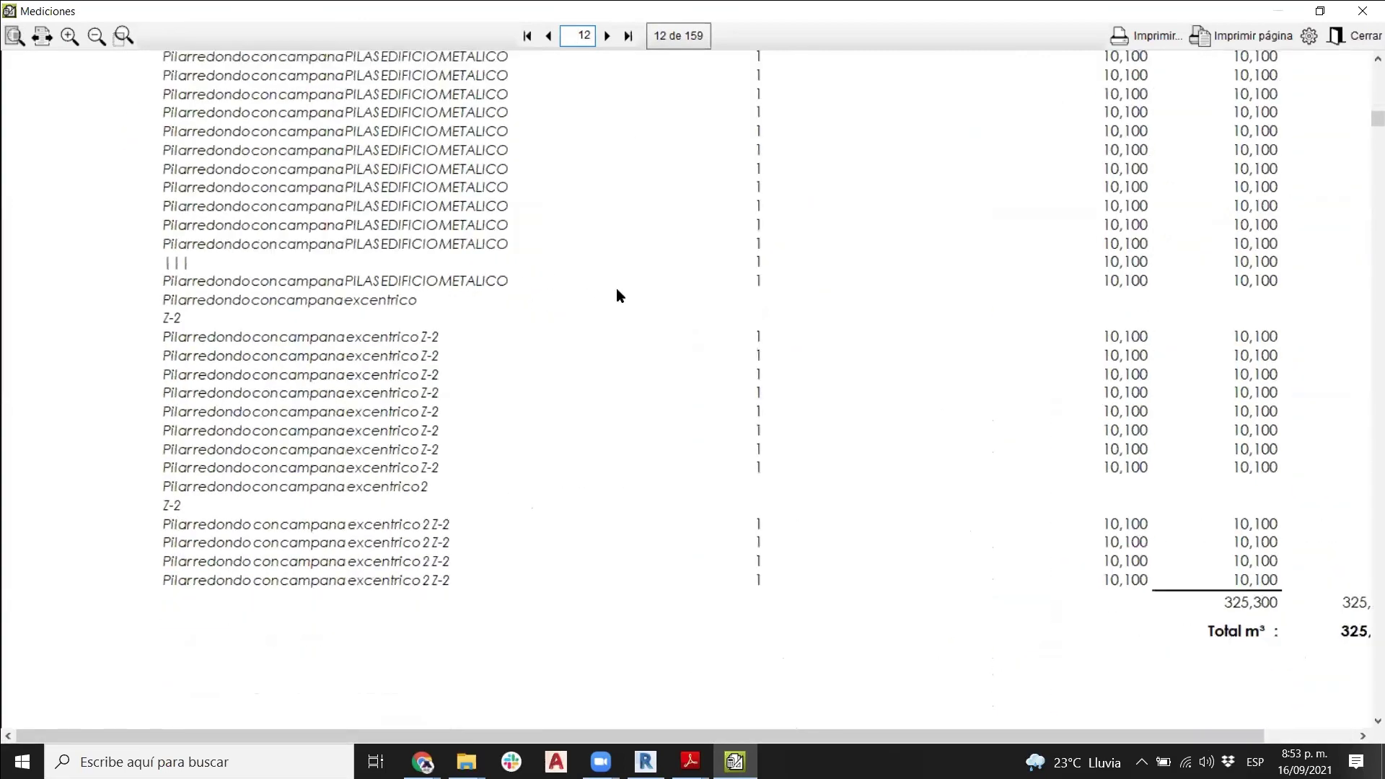
{"action": "scroll", "coordinate": [1085, 127], "scroll_direction": "down", "scroll_amount": 1}
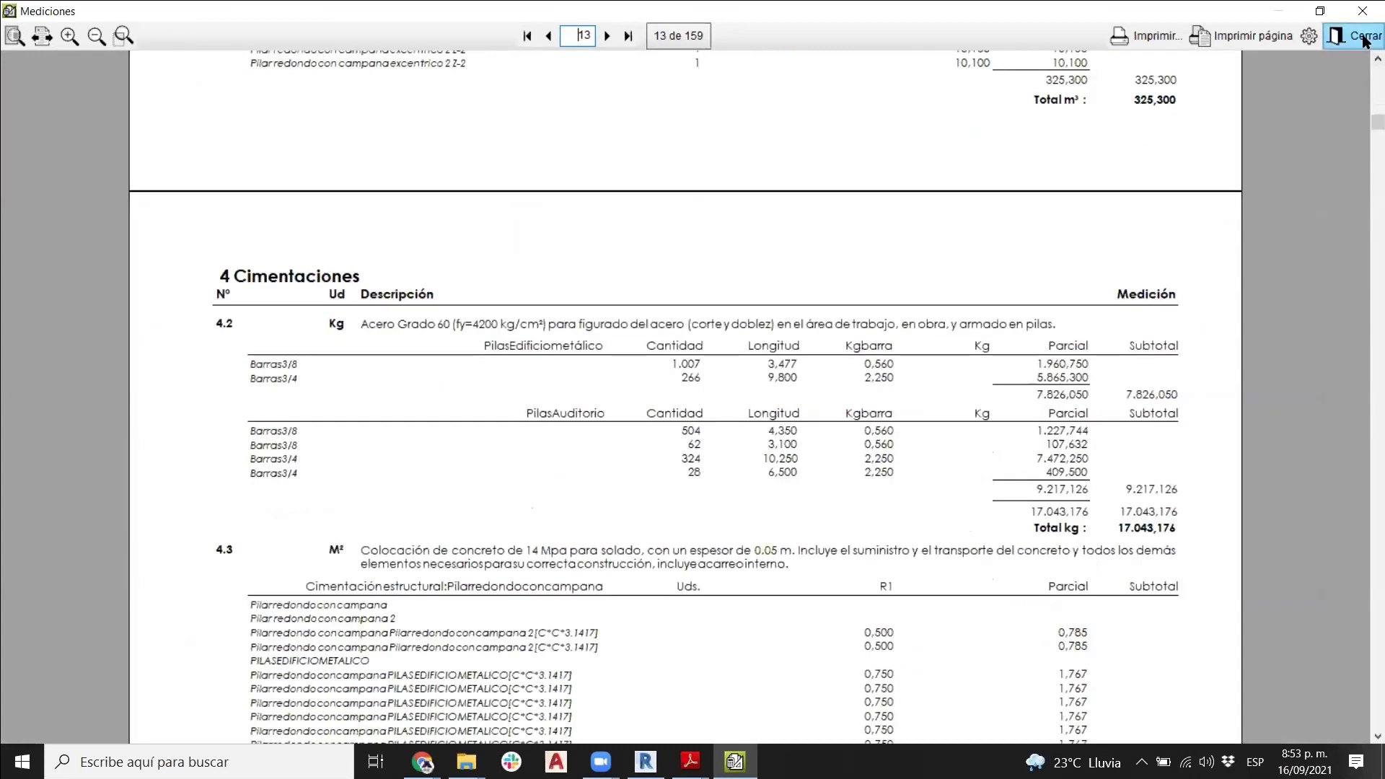
{"action": "key", "text": "Escape"}
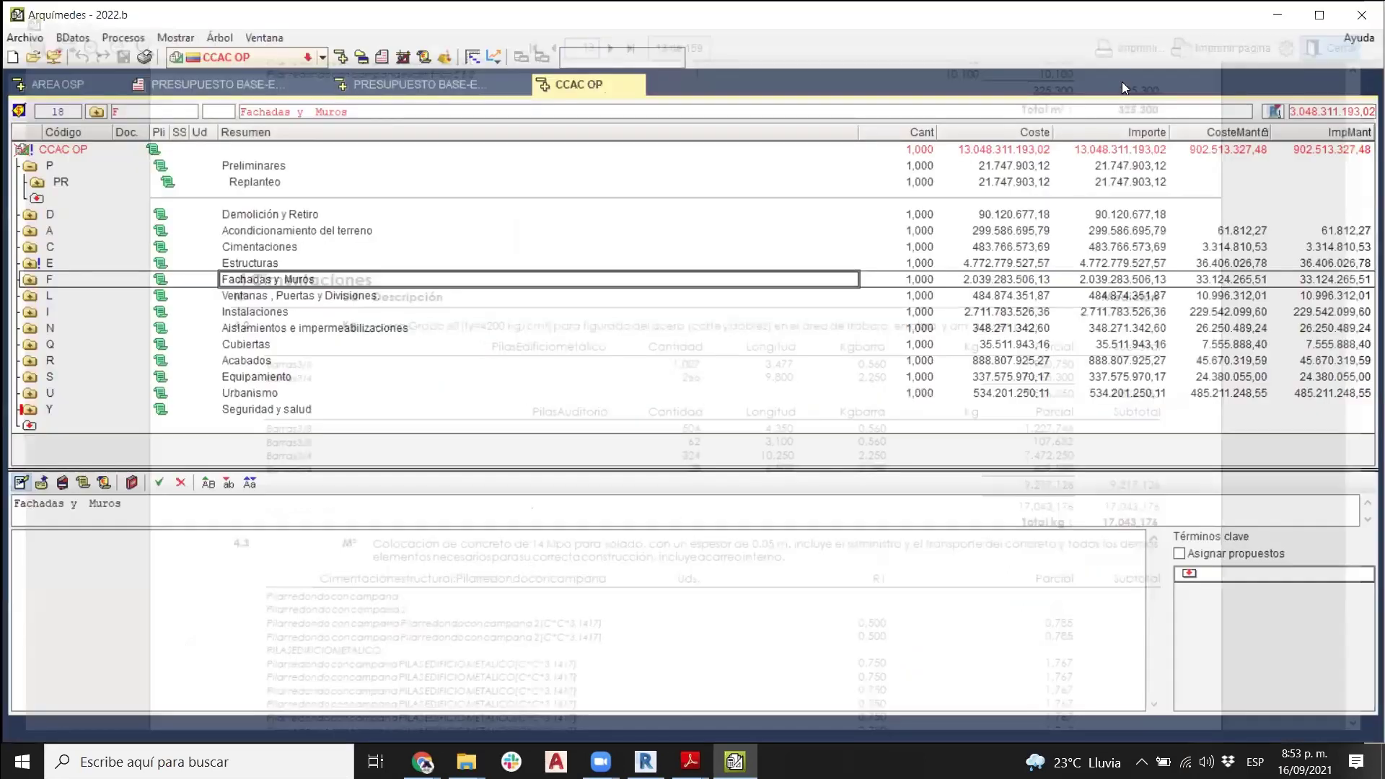
{"action": "key", "text": "Escape"}
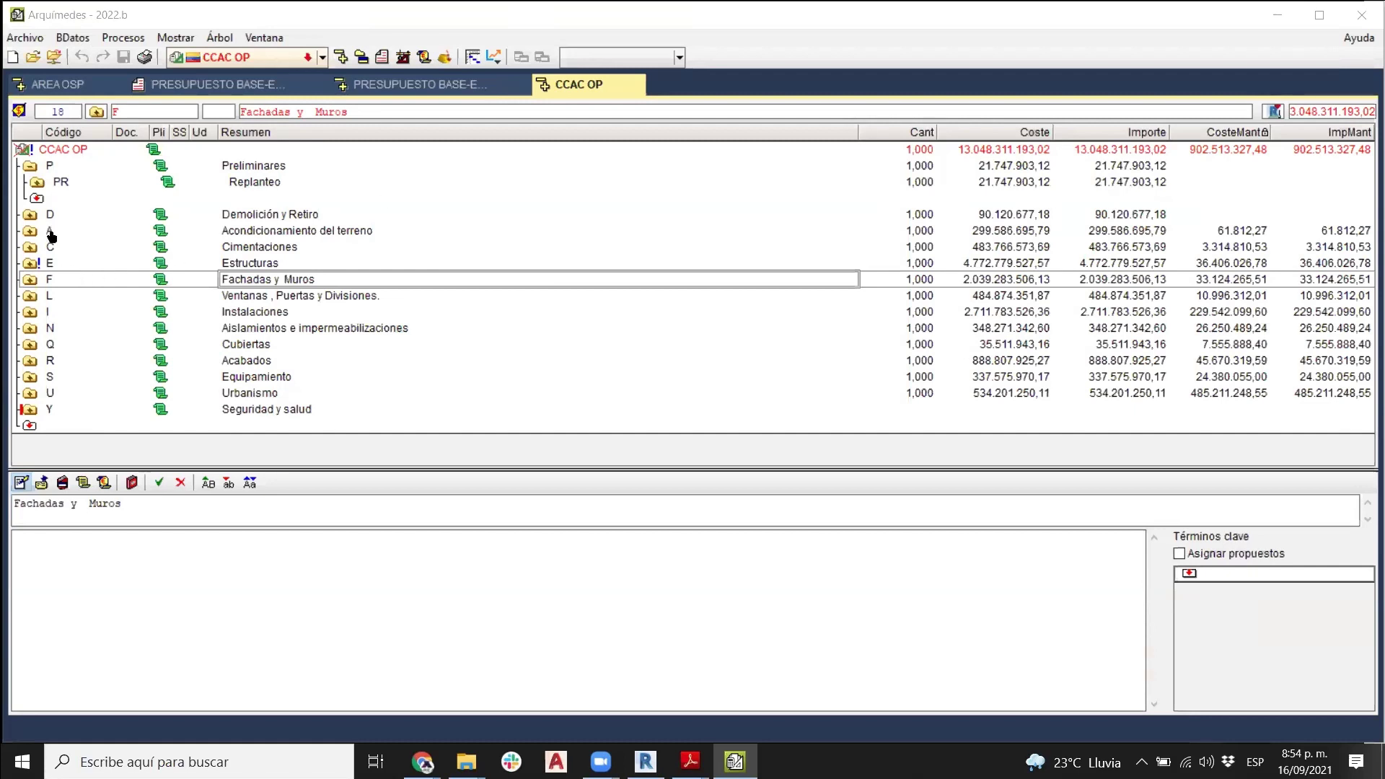
- Expand the Replanteo subchapter and open the price generator from the empty item row below PR010
{"action": "left_click", "coordinate": [39, 183]}
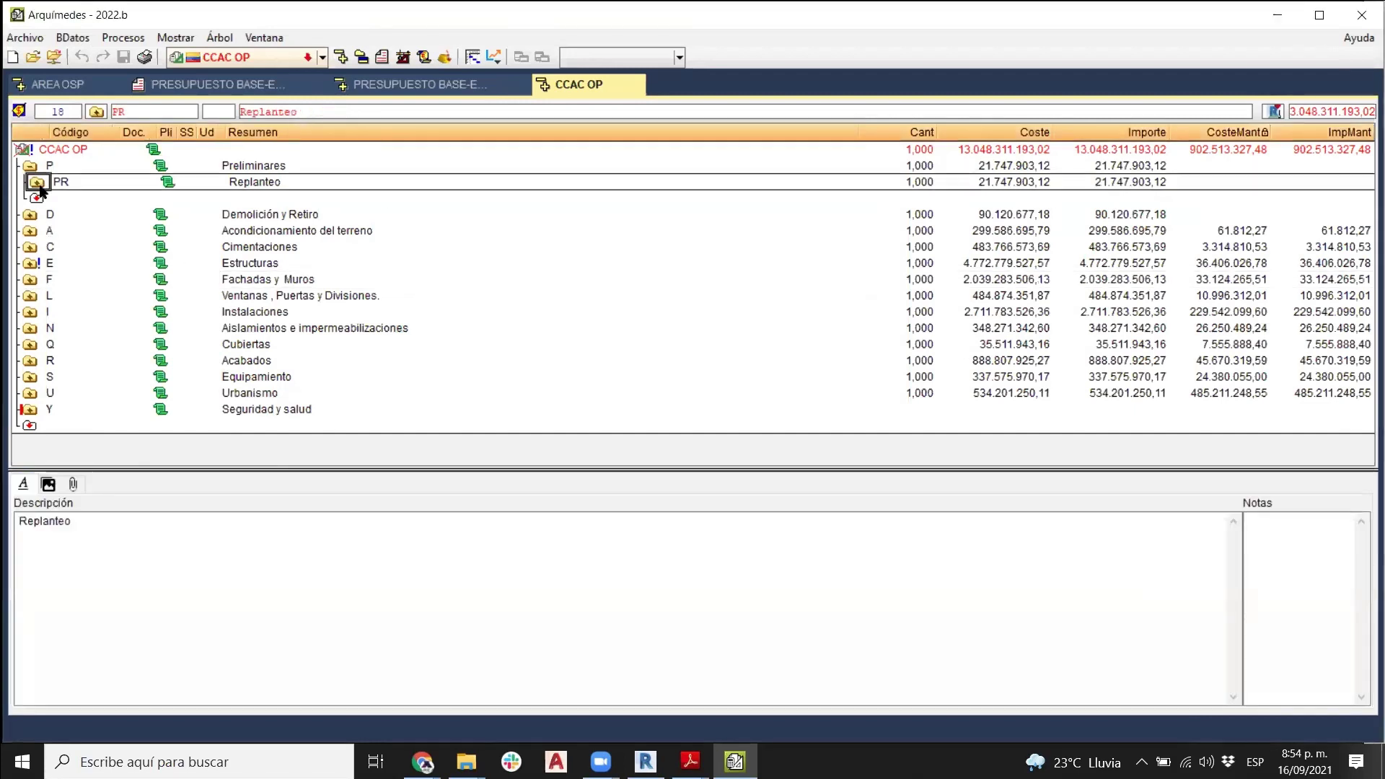
{"action": "double_click", "coordinate": [44, 198]}
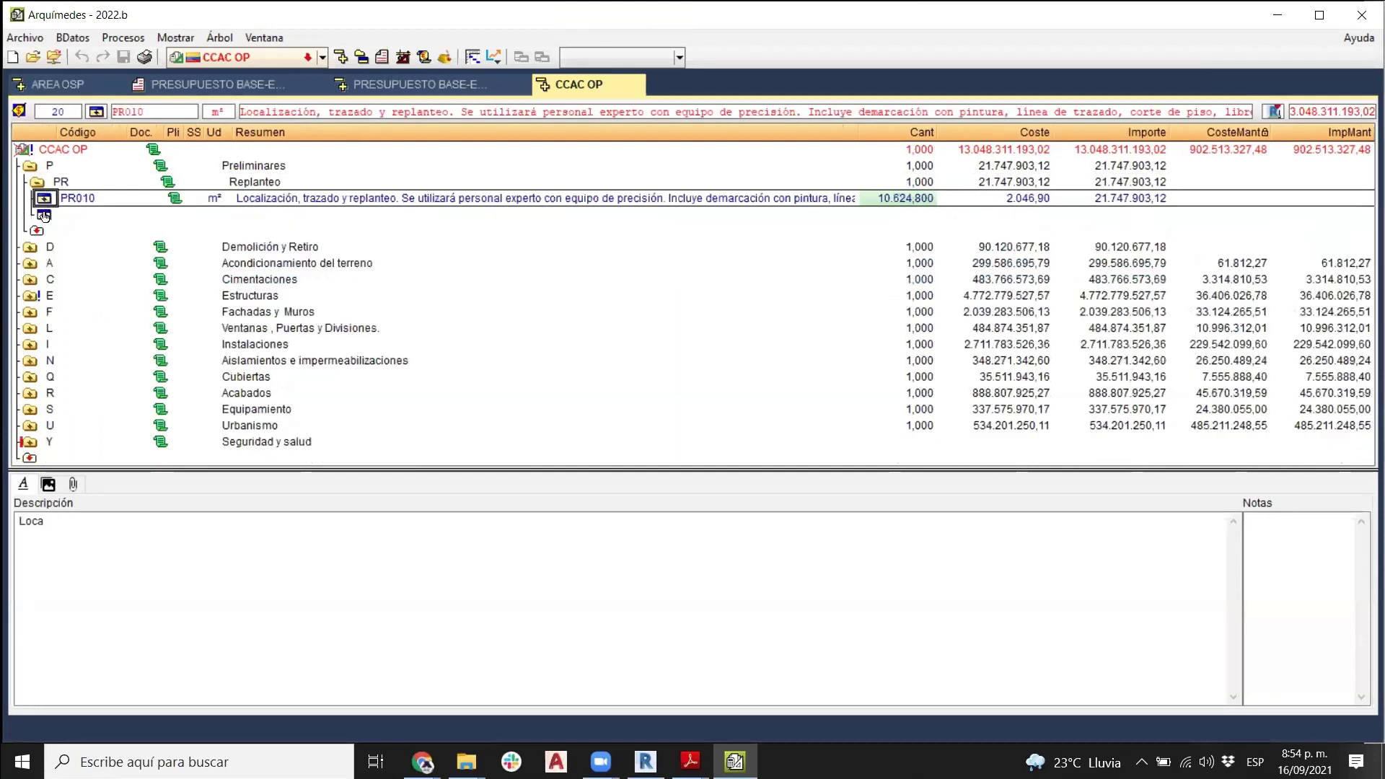
{"action": "double_click", "coordinate": [44, 215]}
{"action": "left_click", "coordinate": [383, 618]}
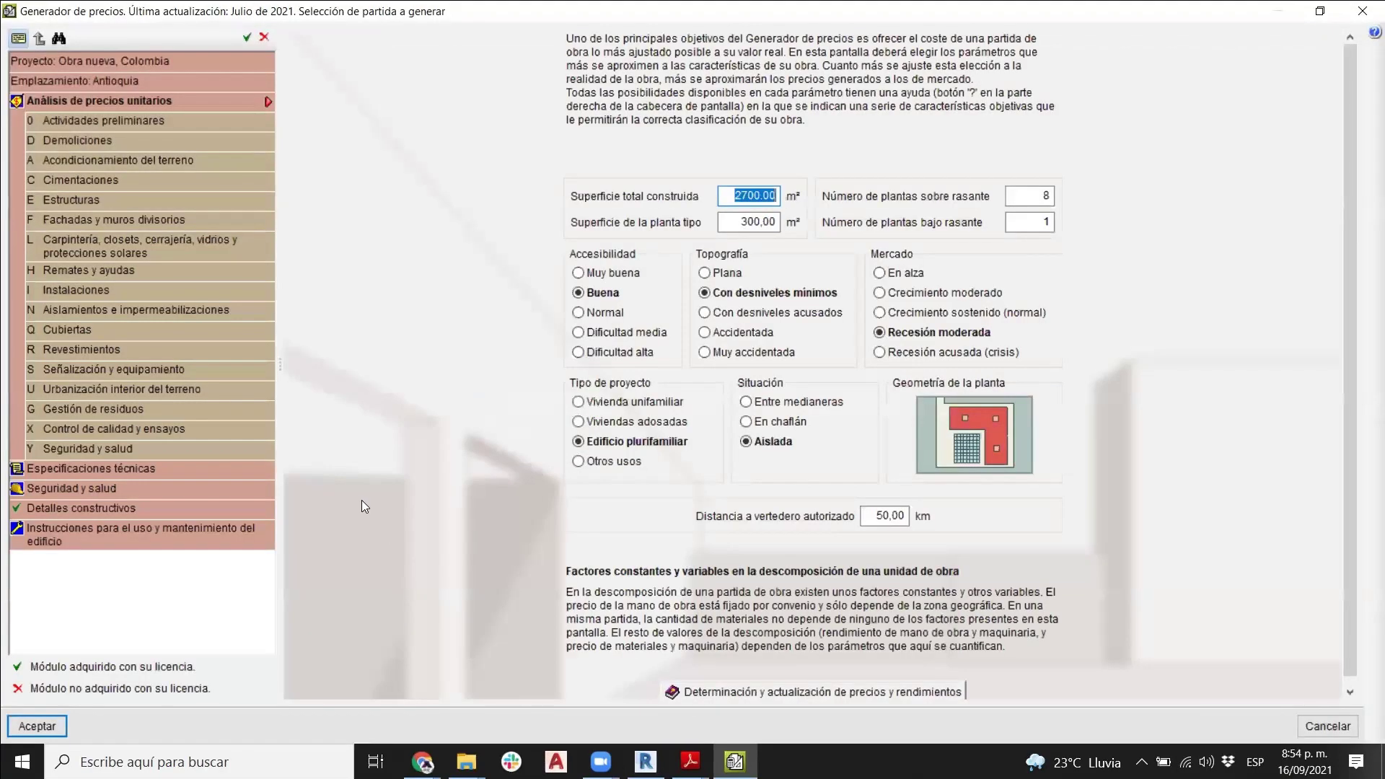
- Select Pilote de extracción con camisa perdida under Cimentaciones, Profundas, Pilotes "in situ", and examine its unit price breakdown in an enlarged analysis area
{"action": "left_click", "coordinate": [81, 187]}
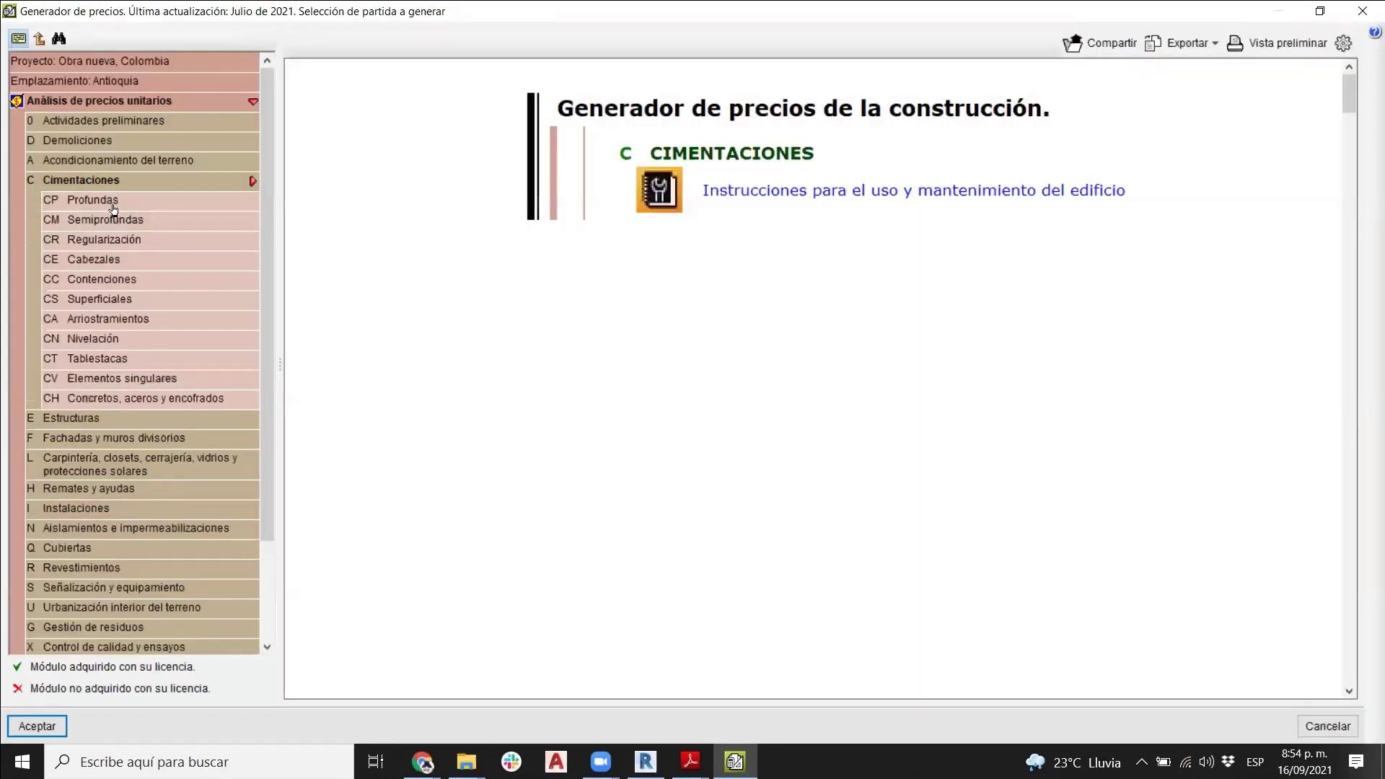
{"action": "left_click", "coordinate": [112, 202]}
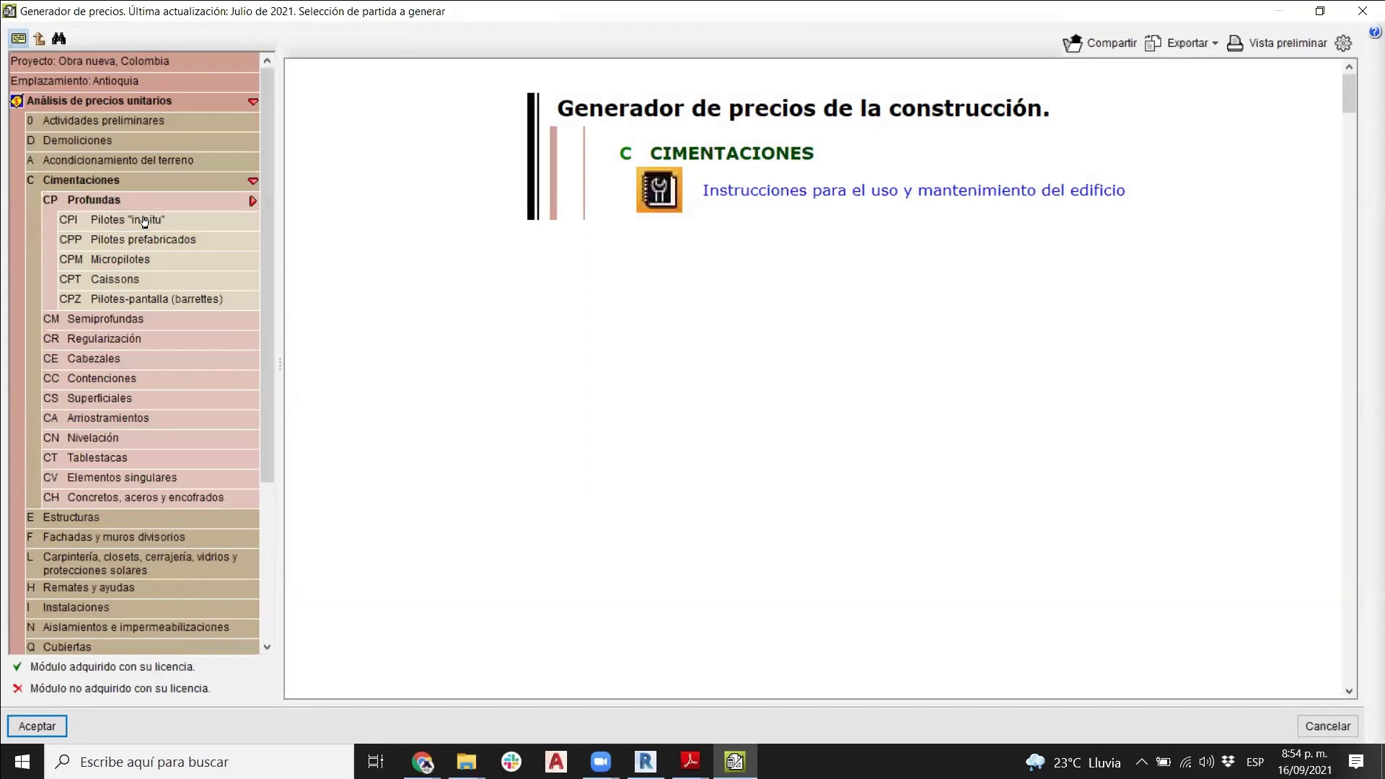
{"action": "left_click", "coordinate": [145, 221]}
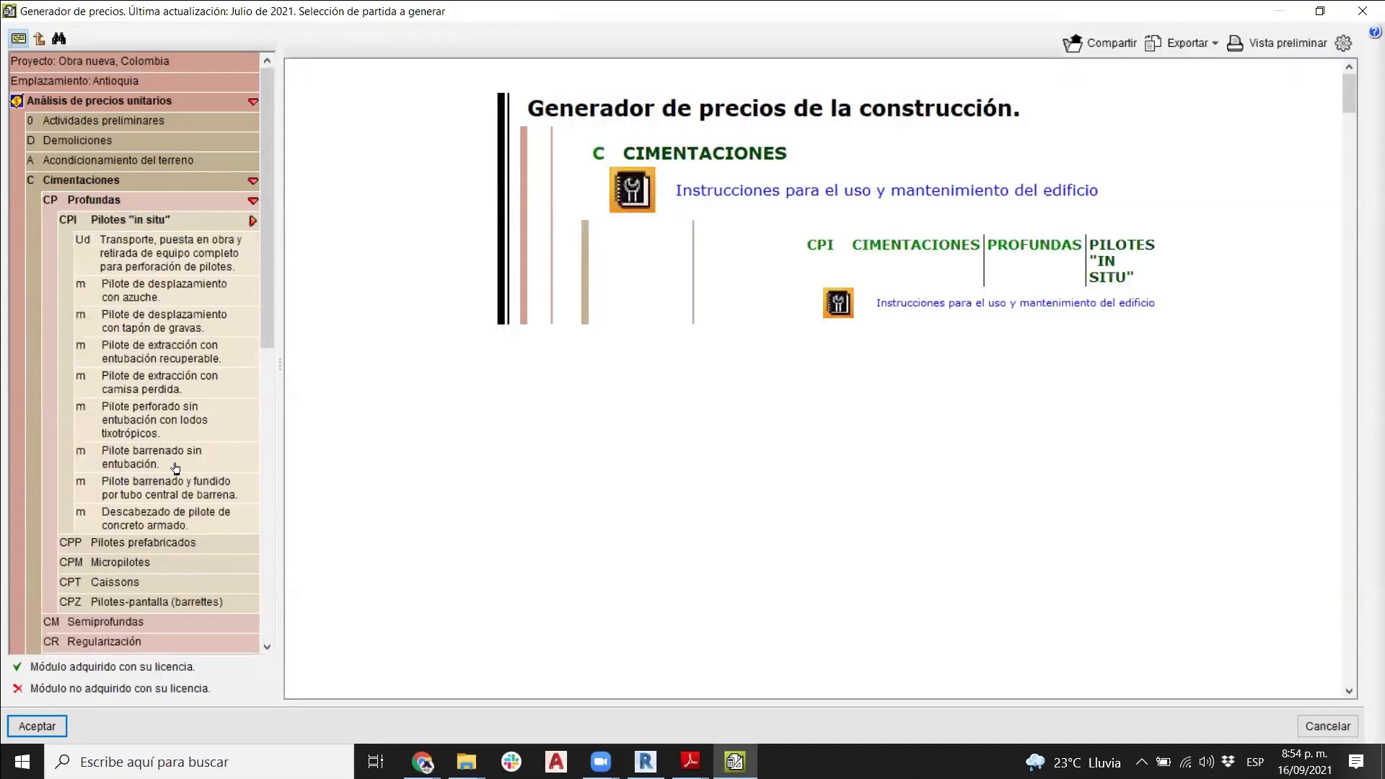
{"action": "left_click", "coordinate": [165, 395]}
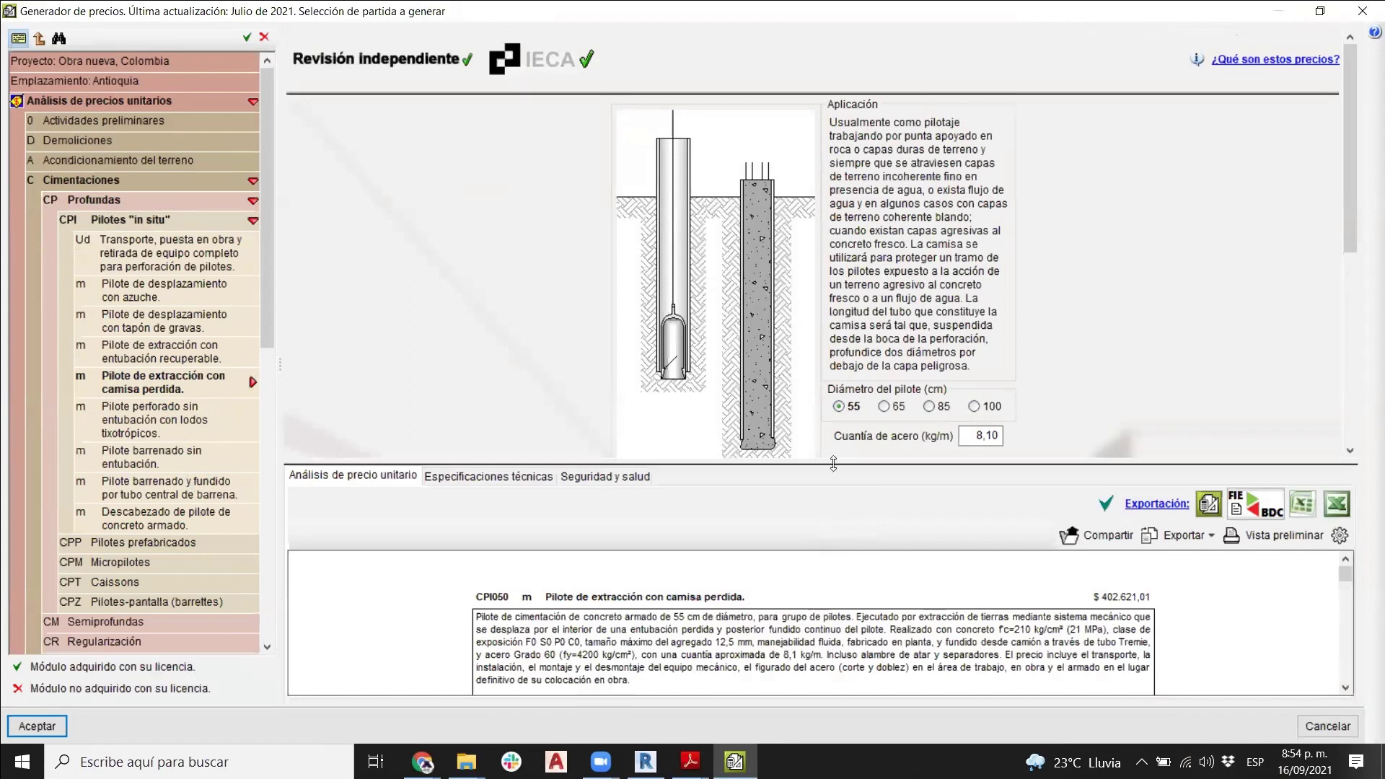
{"action": "left_click_drag", "start_coordinate": [834, 465], "coordinate": [829, 271]}
{"action": "scroll", "coordinate": [555, 433], "scroll_direction": "down", "scroll_amount": 10}
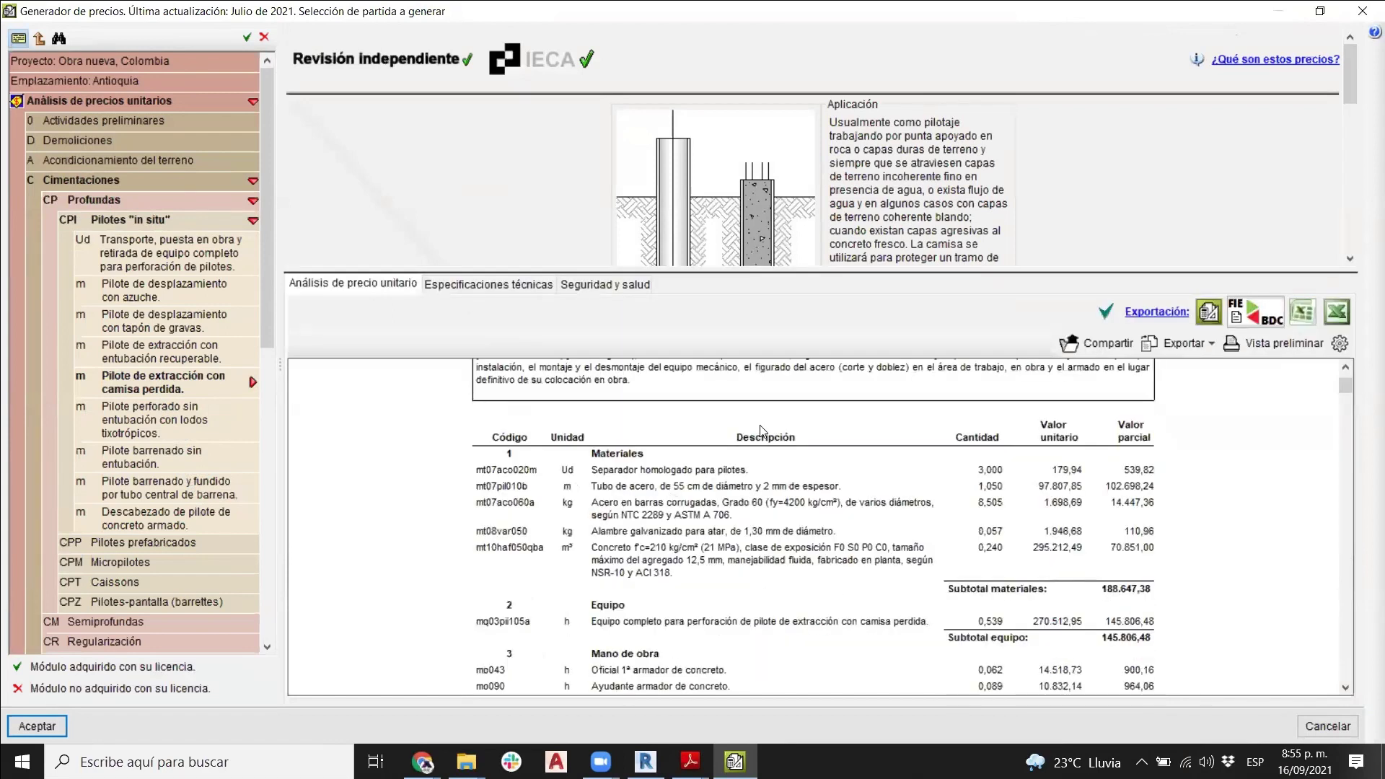
- Examine the technical specifications of the Pilote de extracción con camisa perdida item
{"action": "scroll", "coordinate": [555, 433], "scroll_direction": "up", "scroll_amount": 10}
{"action": "left_click", "coordinate": [488, 284]}
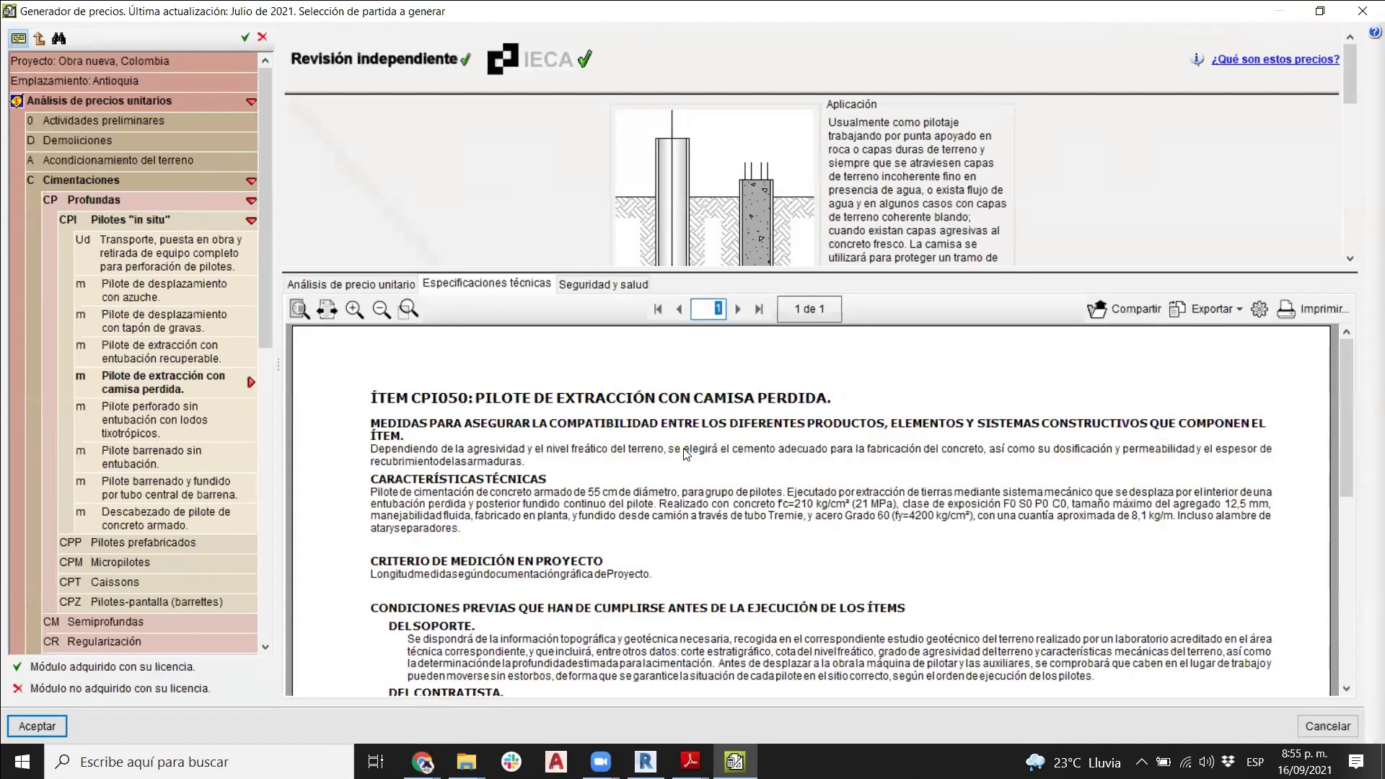
{"action": "scroll", "coordinate": [685, 450], "scroll_direction": "down", "scroll_amount": 3}
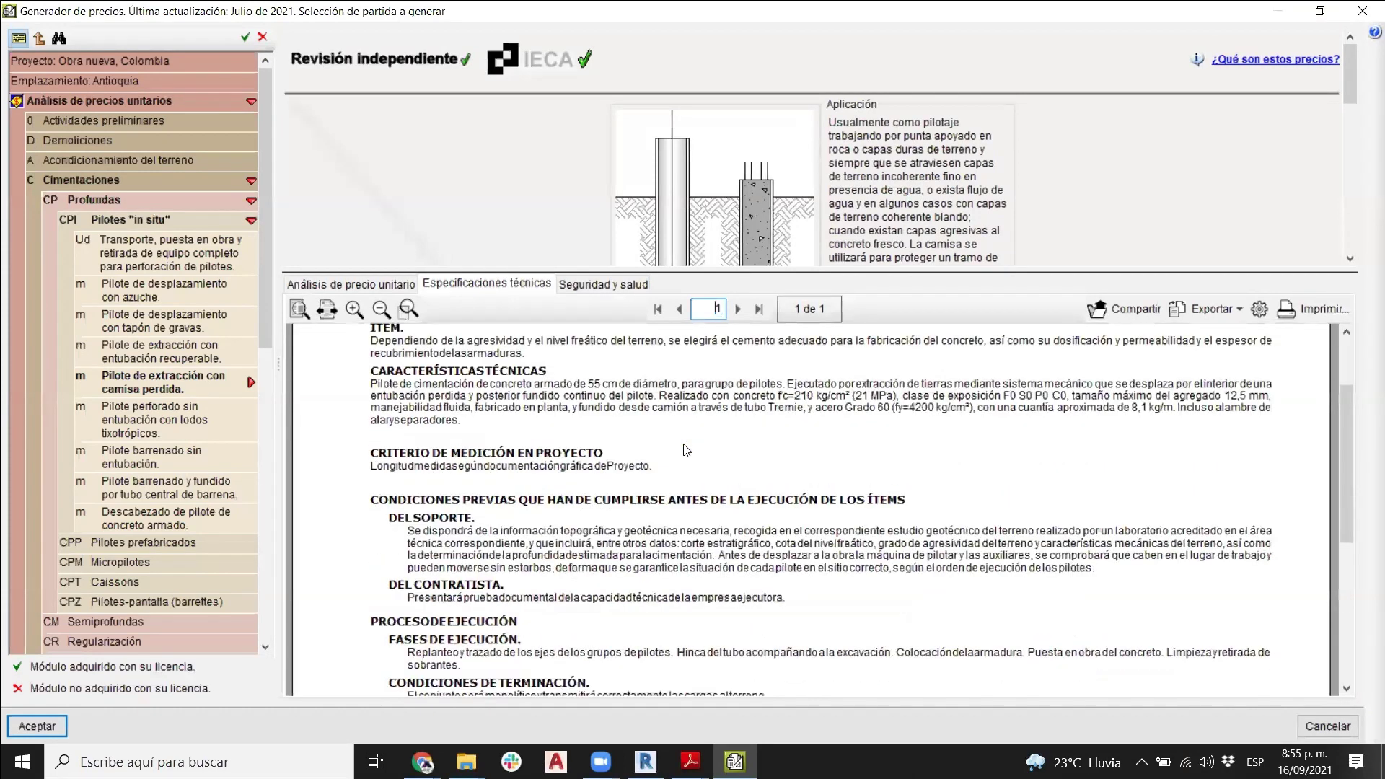
{"action": "scroll", "coordinate": [685, 450], "scroll_direction": "down", "scroll_amount": 10}
{"action": "scroll", "coordinate": [686, 451], "scroll_direction": "up", "scroll_amount": 10}
{"action": "scroll", "coordinate": [685, 451], "scroll_direction": "up", "scroll_amount": 3}
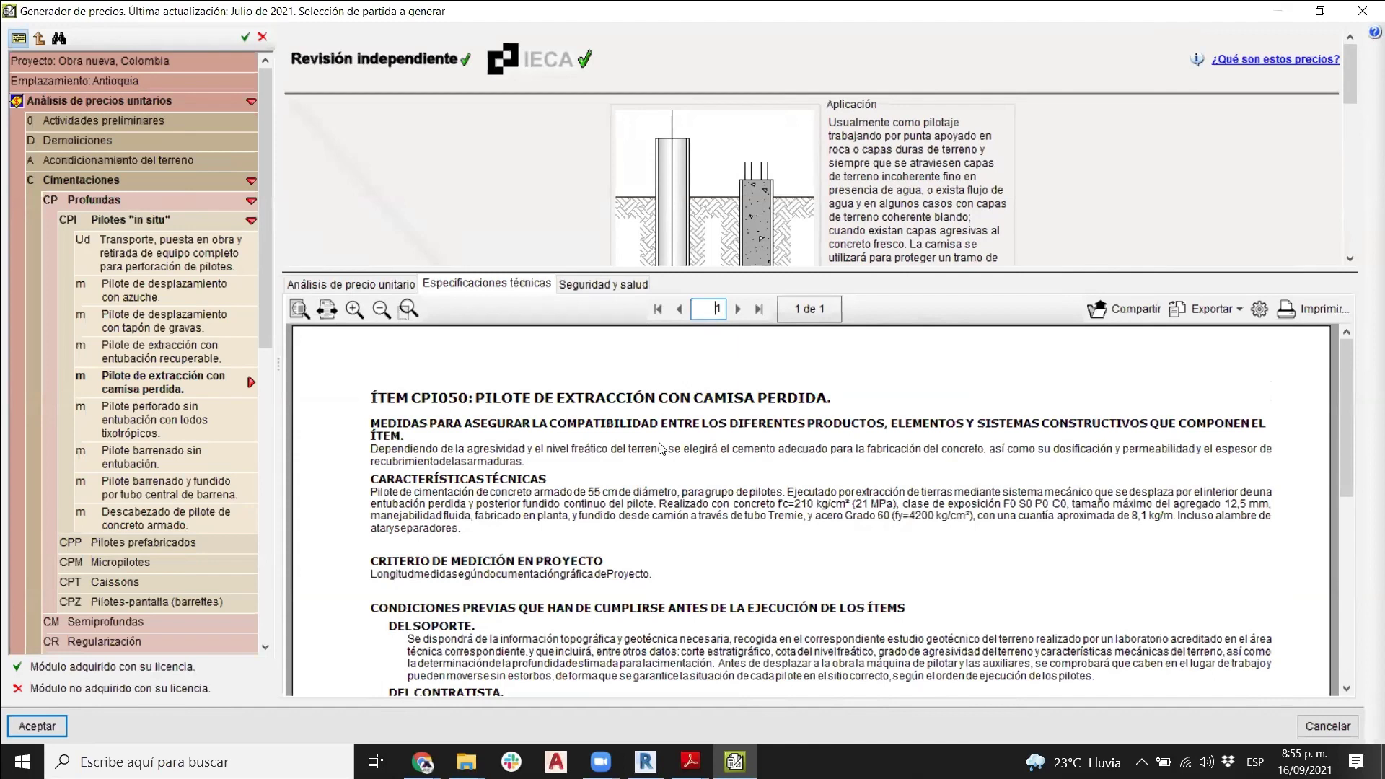
{"action": "left_click", "coordinate": [366, 285]}
{"action": "left_click", "coordinate": [477, 287]}
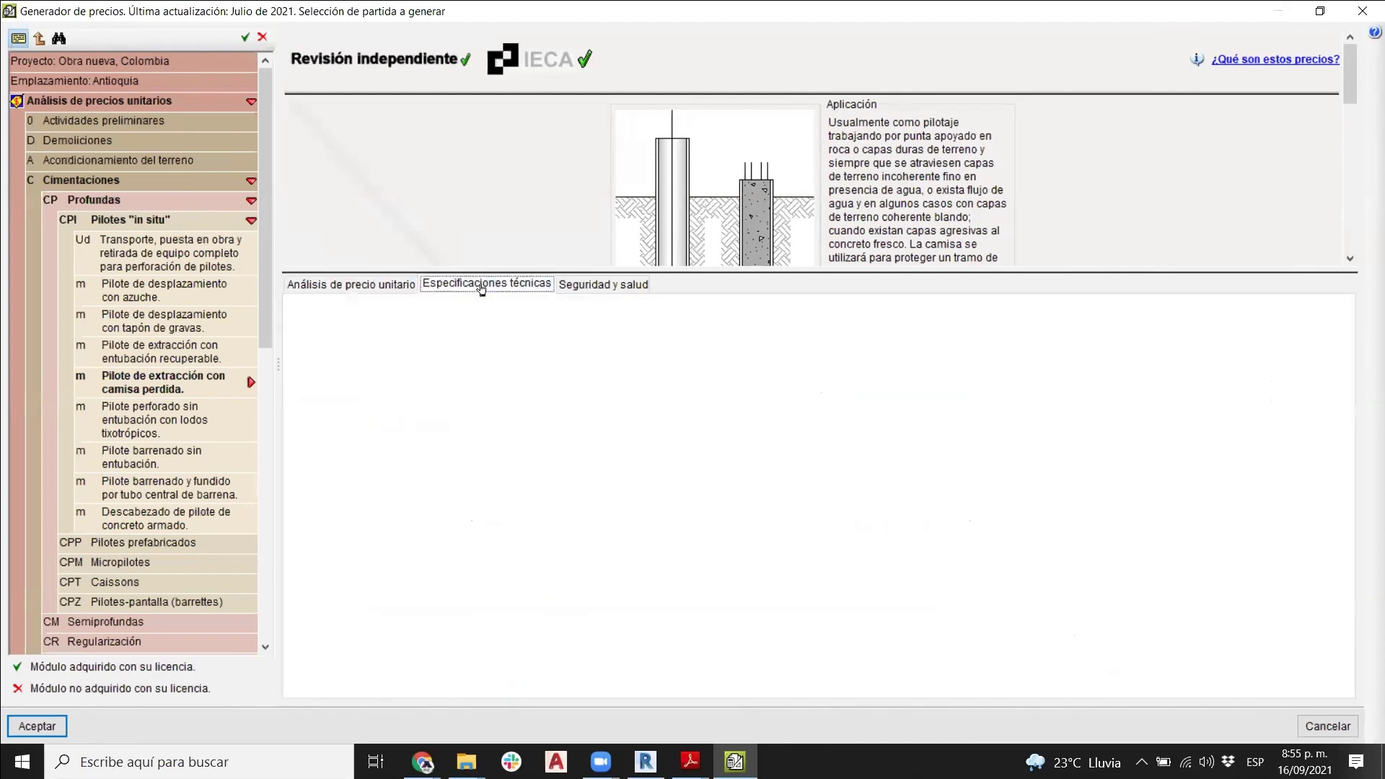
- Examine the health and safety sheet of the lost-casing pile, including its execution phases, risks and preventive measures
{"action": "left_click", "coordinate": [597, 286]}
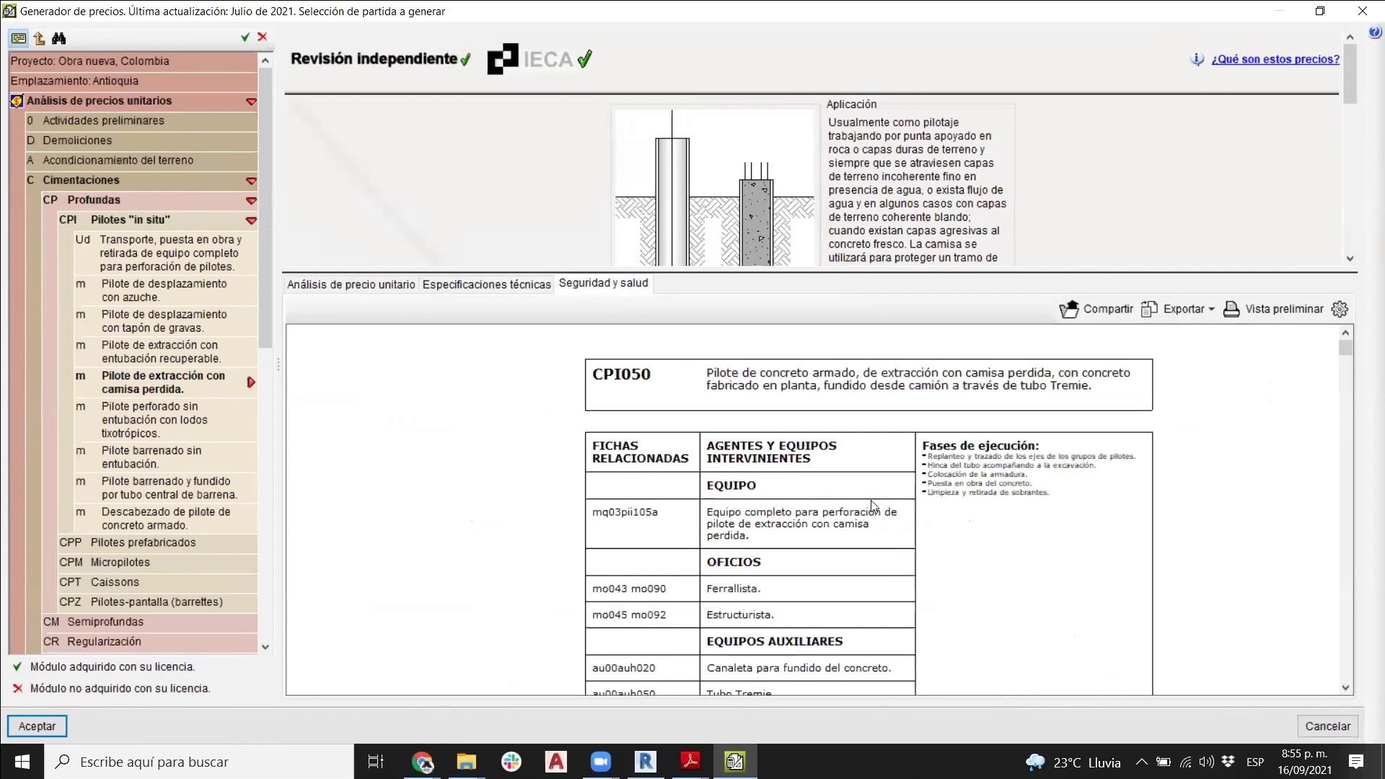
{"action": "scroll", "coordinate": [876, 505], "scroll_direction": "down", "scroll_amount": 15}
{"action": "scroll", "coordinate": [901, 496], "scroll_direction": "down", "scroll_amount": 10}
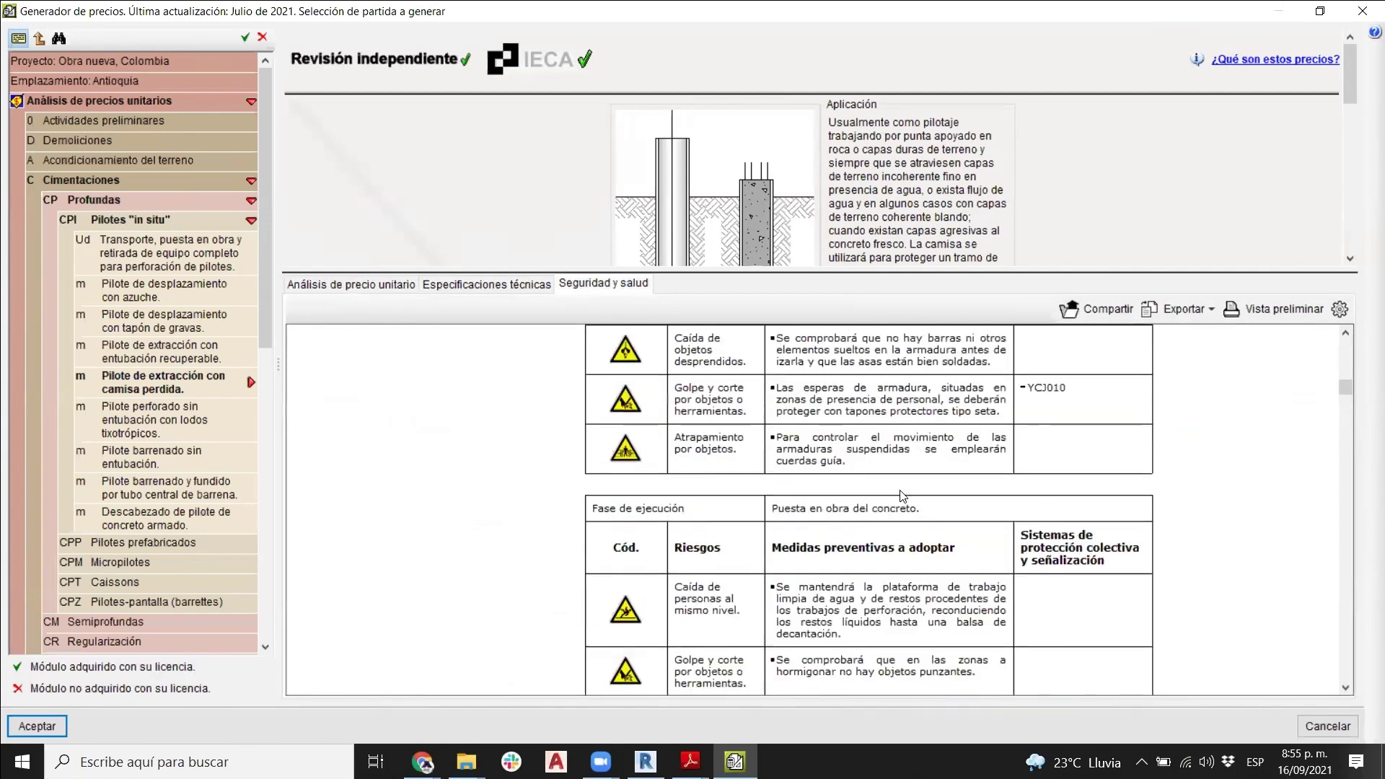
{"action": "scroll", "coordinate": [938, 475], "scroll_direction": "up", "scroll_amount": 20}
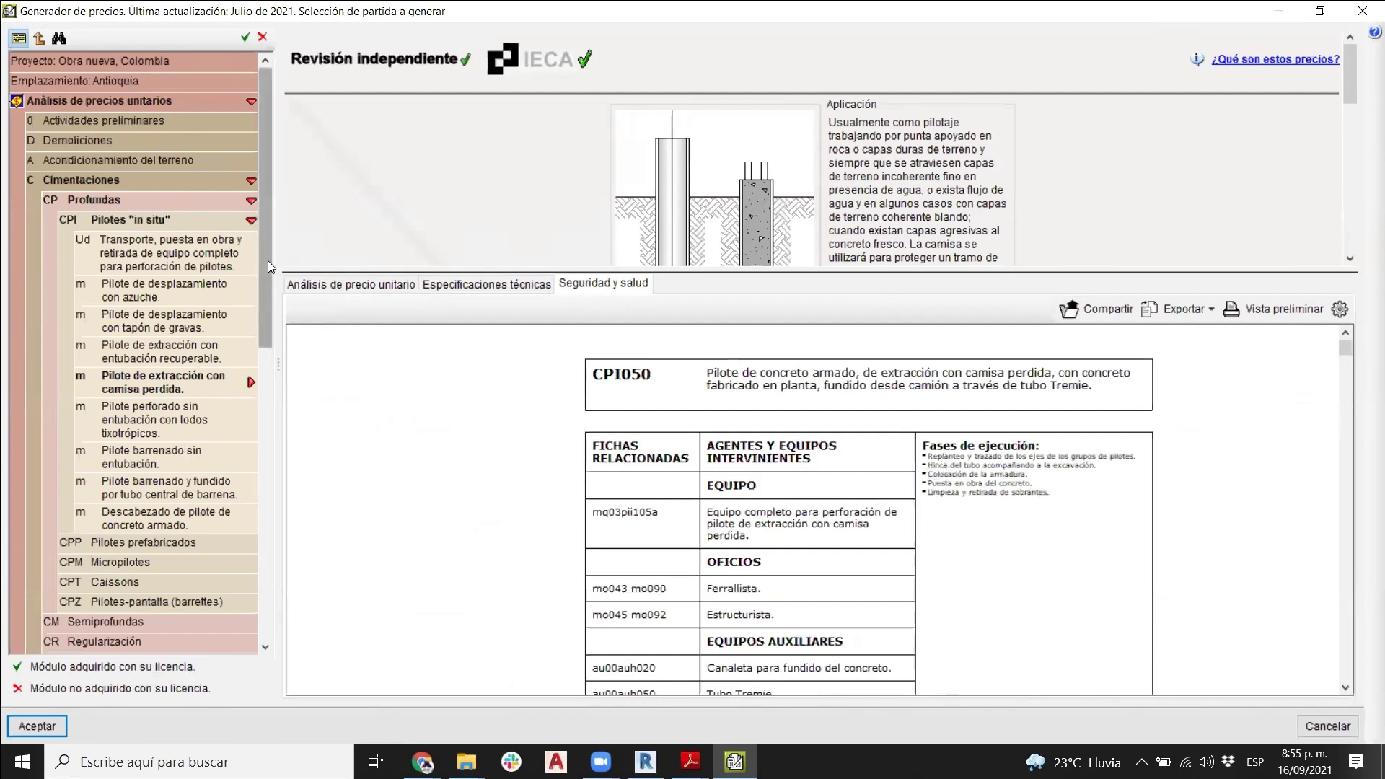
- Collapse the Cimentaciones chapter to its subchapters and open the building use and maintenance instructions
{"action": "scroll", "coordinate": [159, 317], "scroll_direction": "down", "scroll_amount": 5}
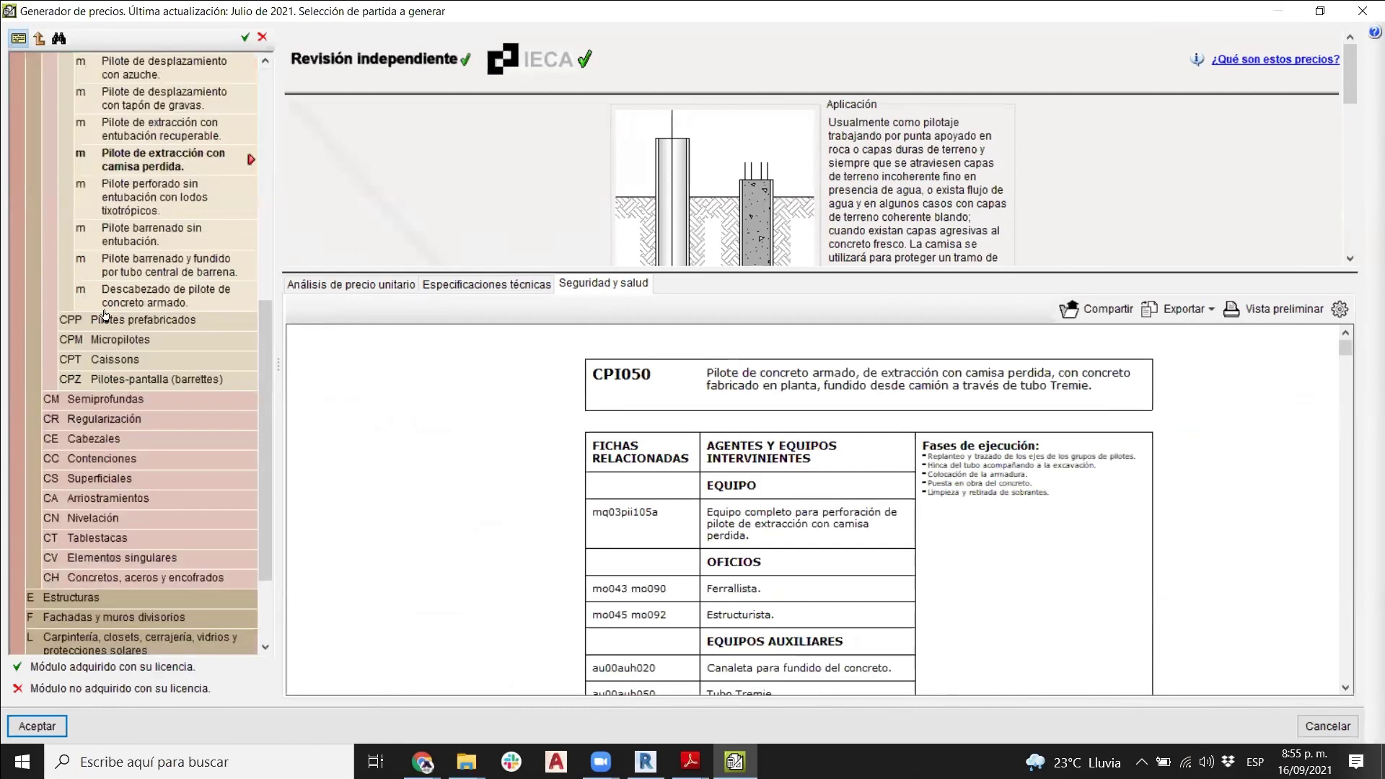
{"action": "scroll", "coordinate": [180, 186], "scroll_direction": "up", "scroll_amount": 5}
{"action": "left_click", "coordinate": [179, 186]}
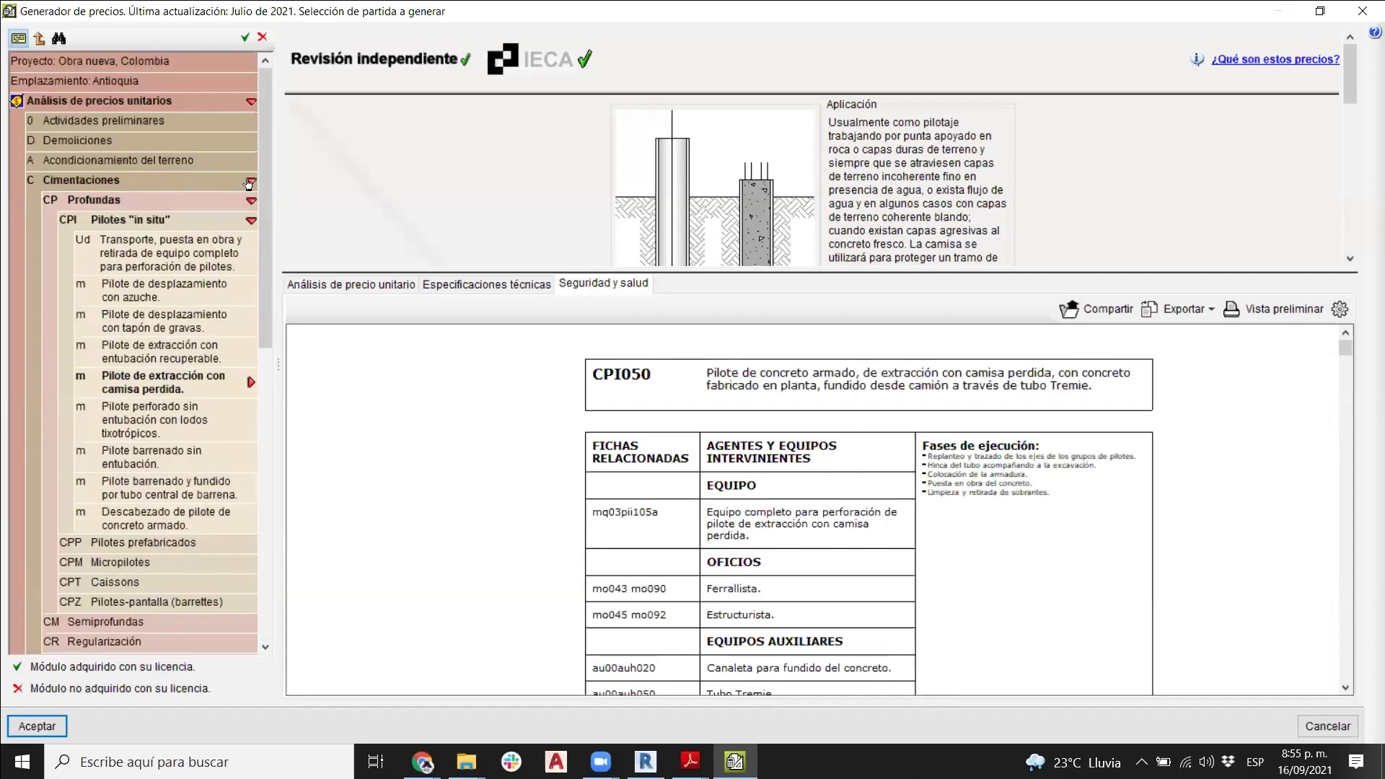
{"action": "scroll", "coordinate": [189, 388], "scroll_direction": "down", "scroll_amount": 3}
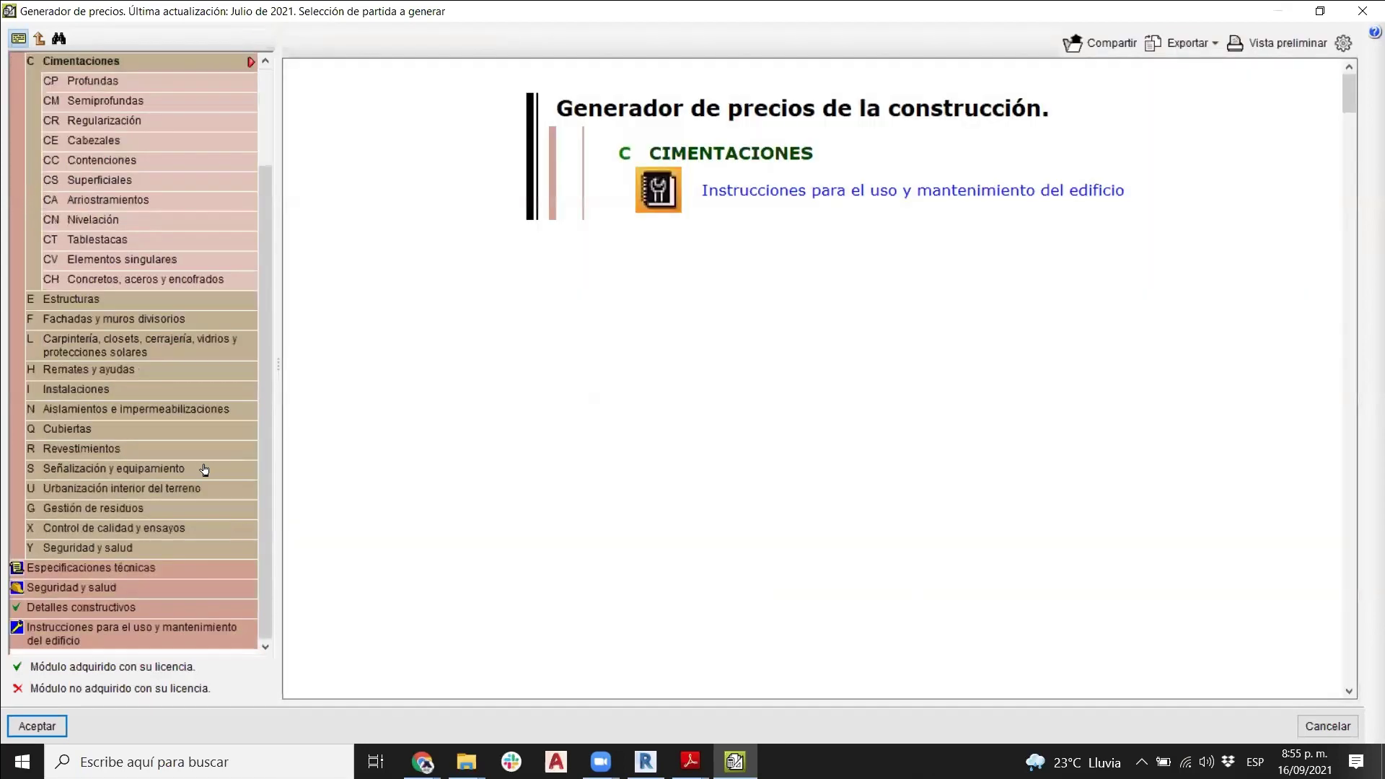
{"action": "left_click", "coordinate": [153, 630]}
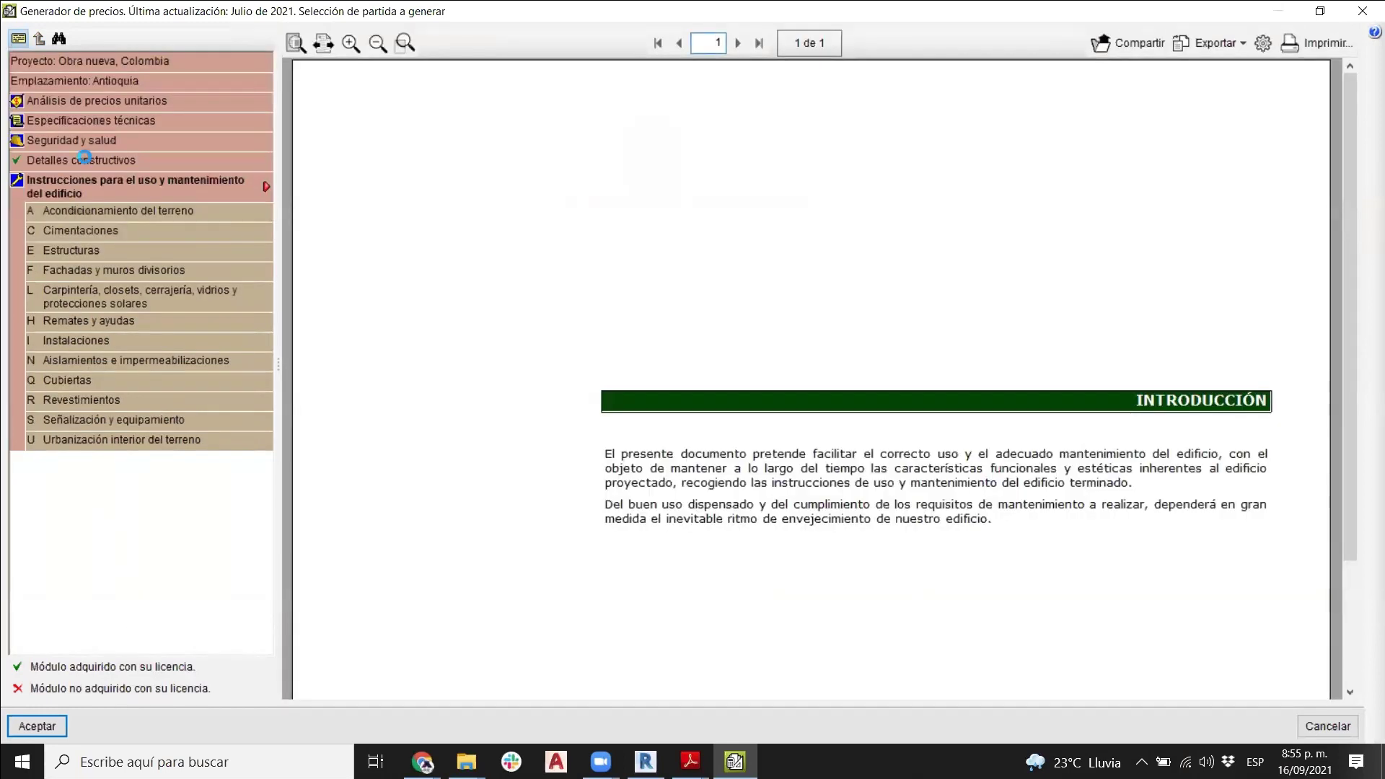
- Open the Pozo de registro construction detail under Suministro y evacuación de aguas, Urbanización interior del terreno, Alcantarillado, Pozos de registro
{"action": "left_click", "coordinate": [84, 158]}
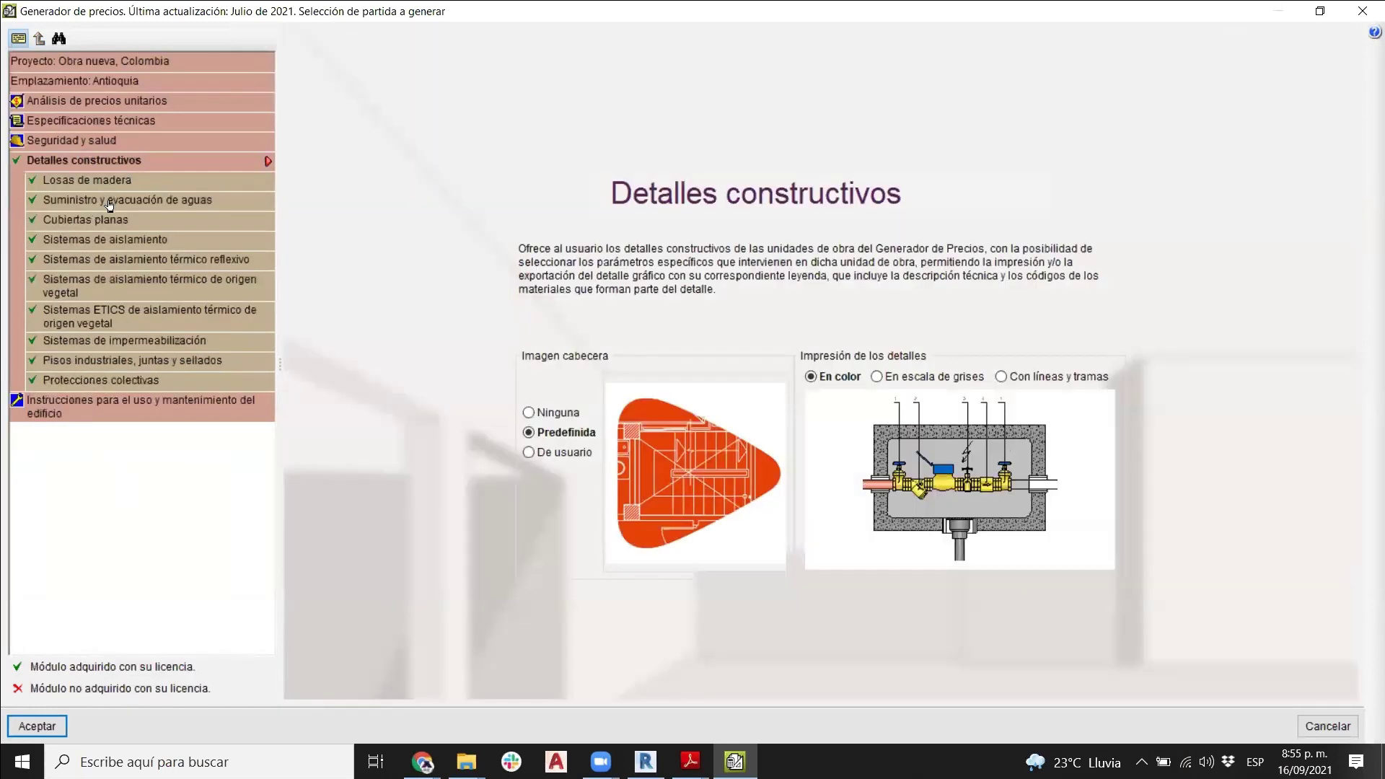
{"action": "left_click", "coordinate": [140, 203]}
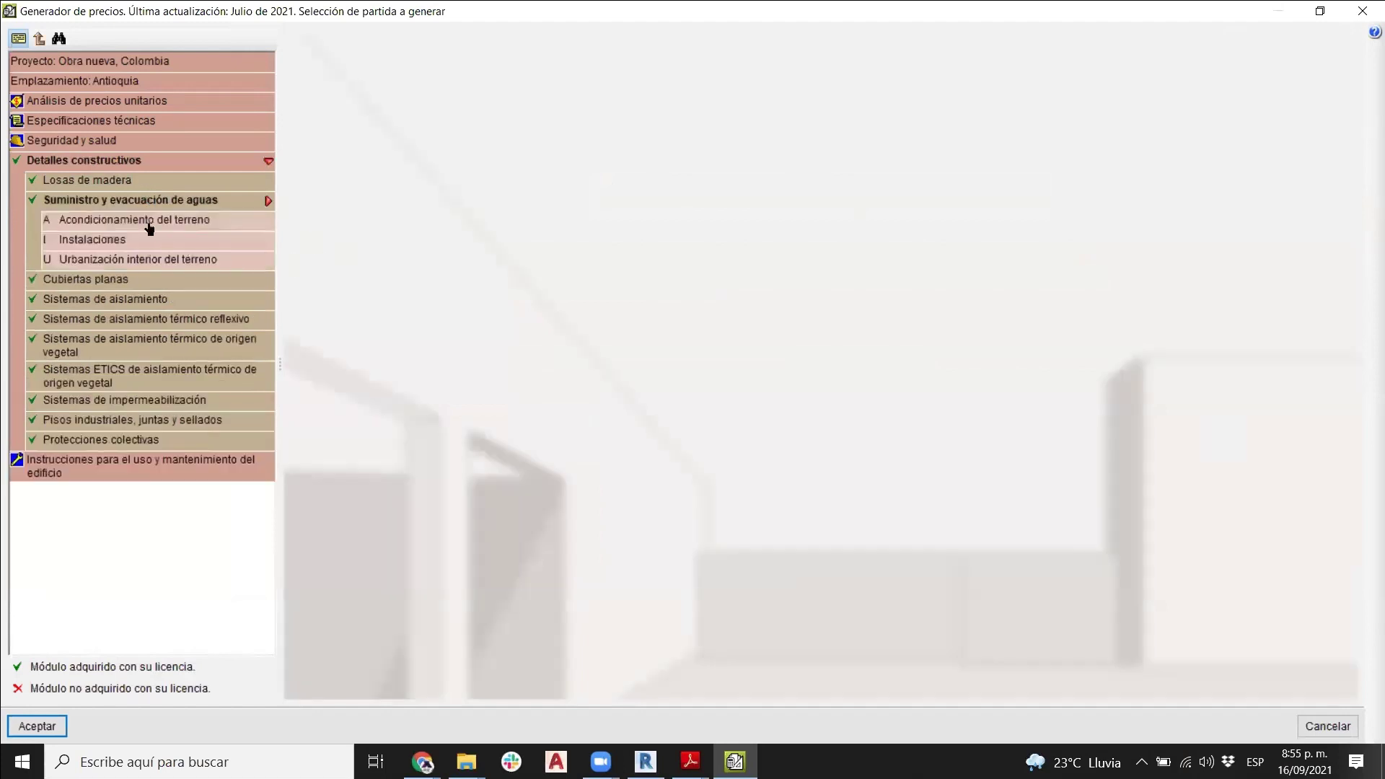
{"action": "left_click", "coordinate": [119, 259]}
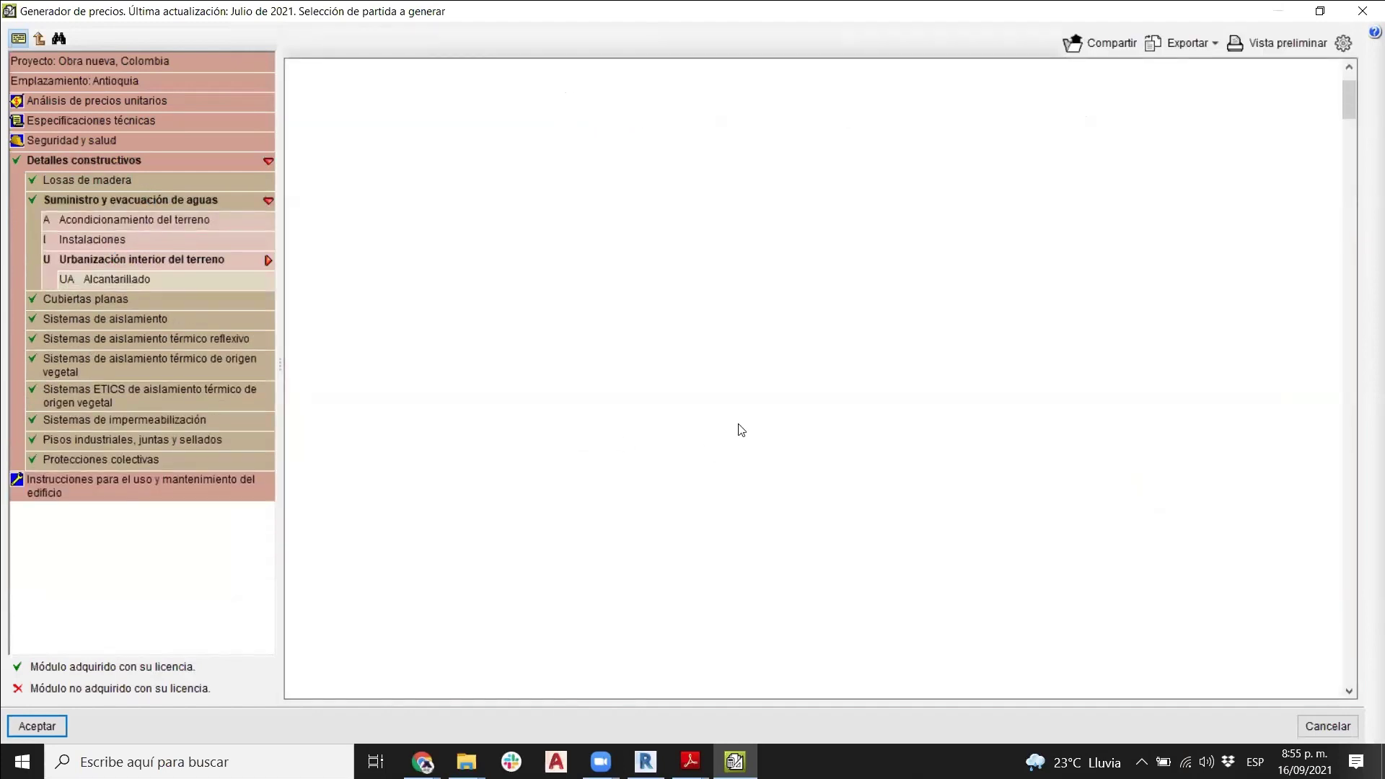
{"action": "left_click", "coordinate": [210, 287]}
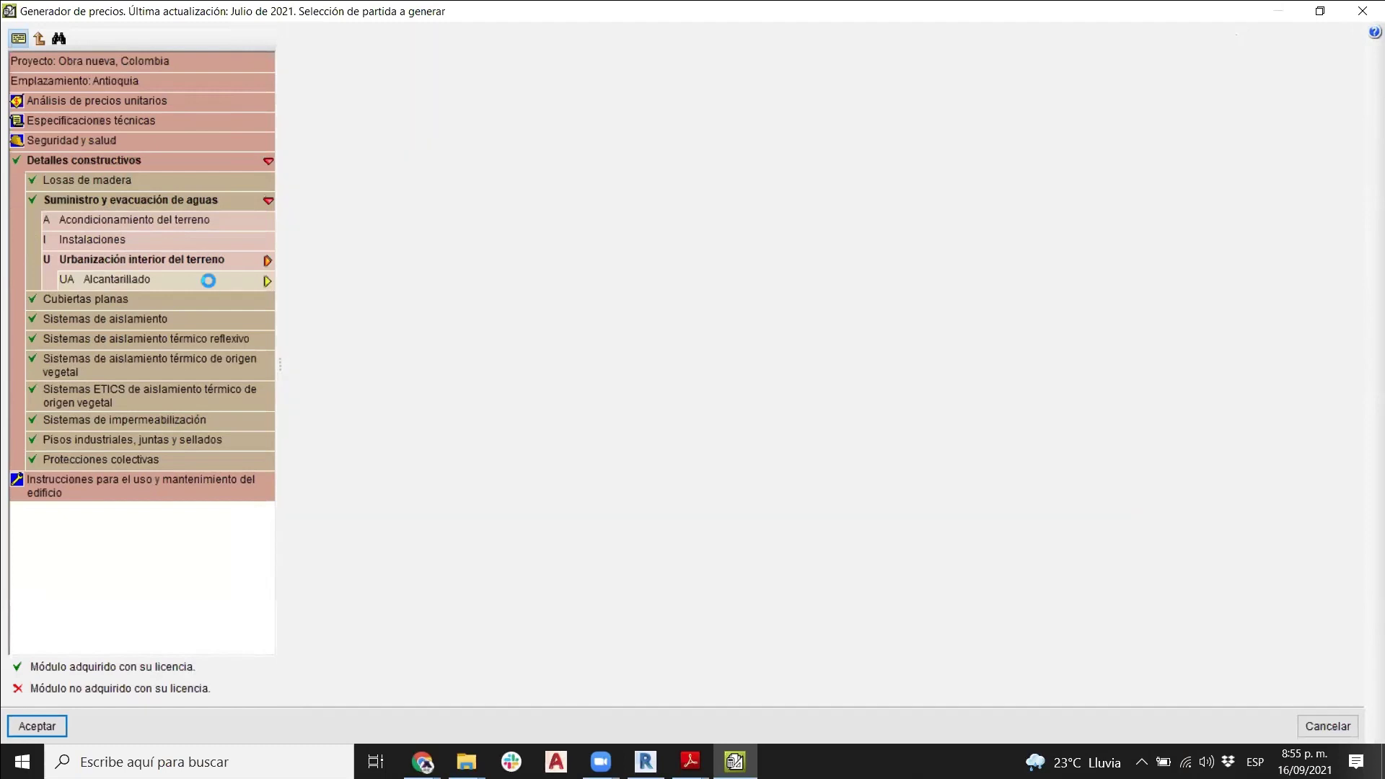
{"action": "left_click", "coordinate": [160, 298]}
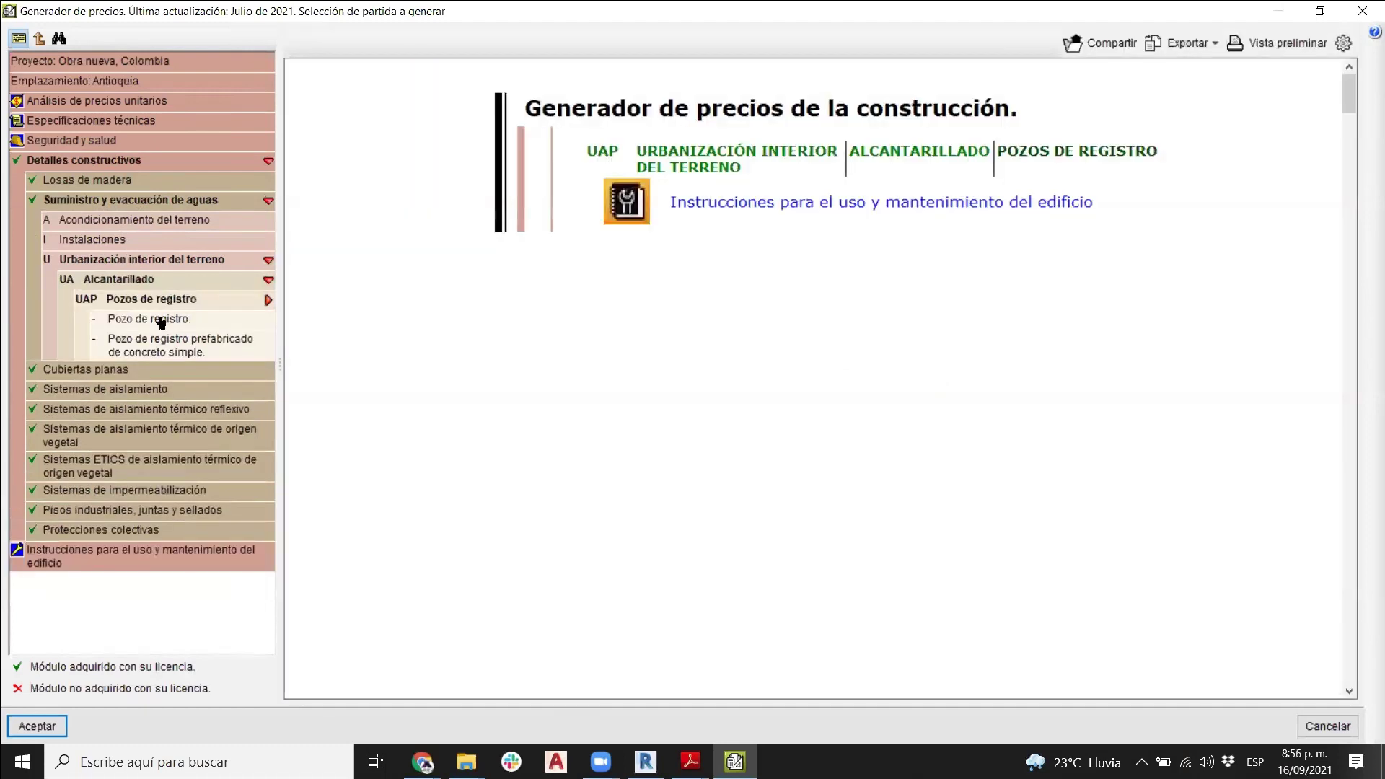
{"action": "left_click", "coordinate": [161, 320]}
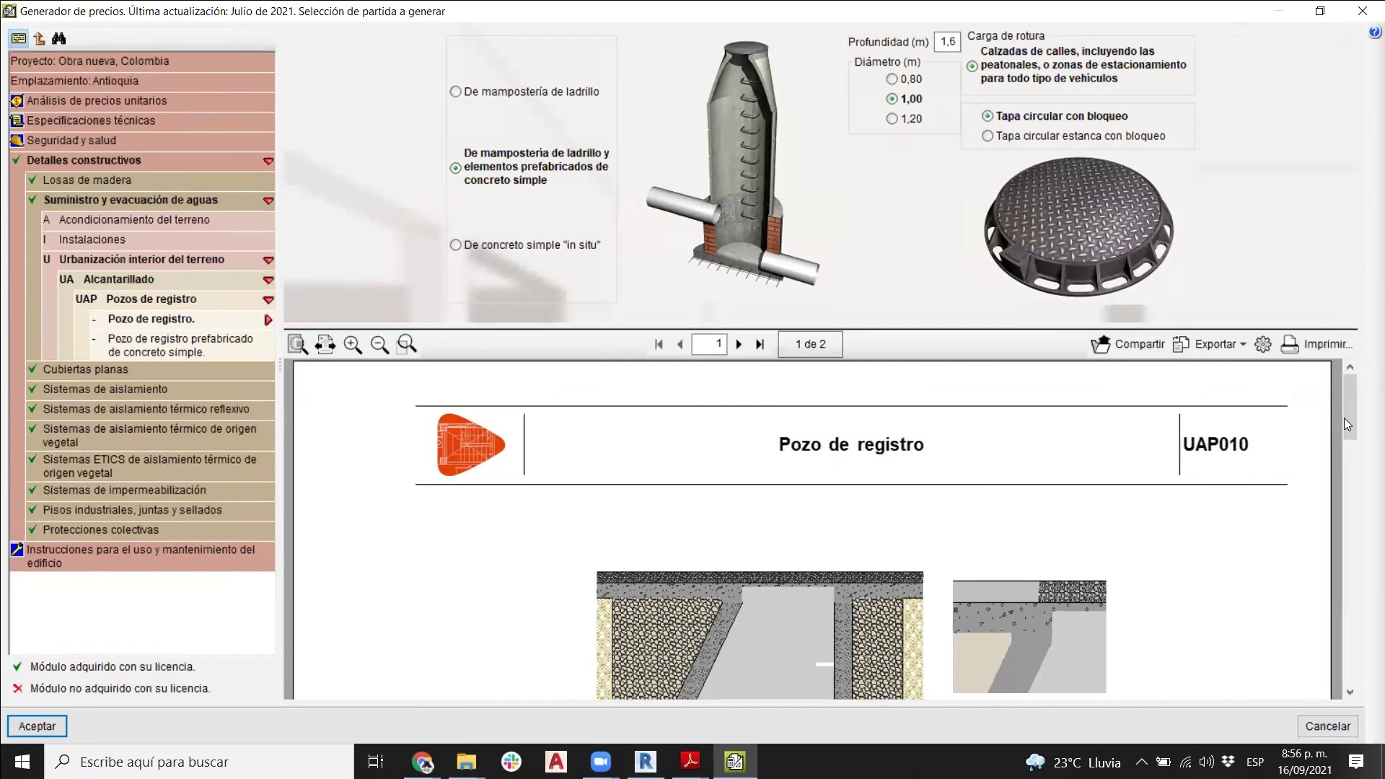
- Examine the Pozo de registro detail's section drawing and materials legend, and leave the price generator without accepting an item
{"action": "scroll", "coordinate": [1029, 505], "scroll_direction": "down", "scroll_amount": 2}
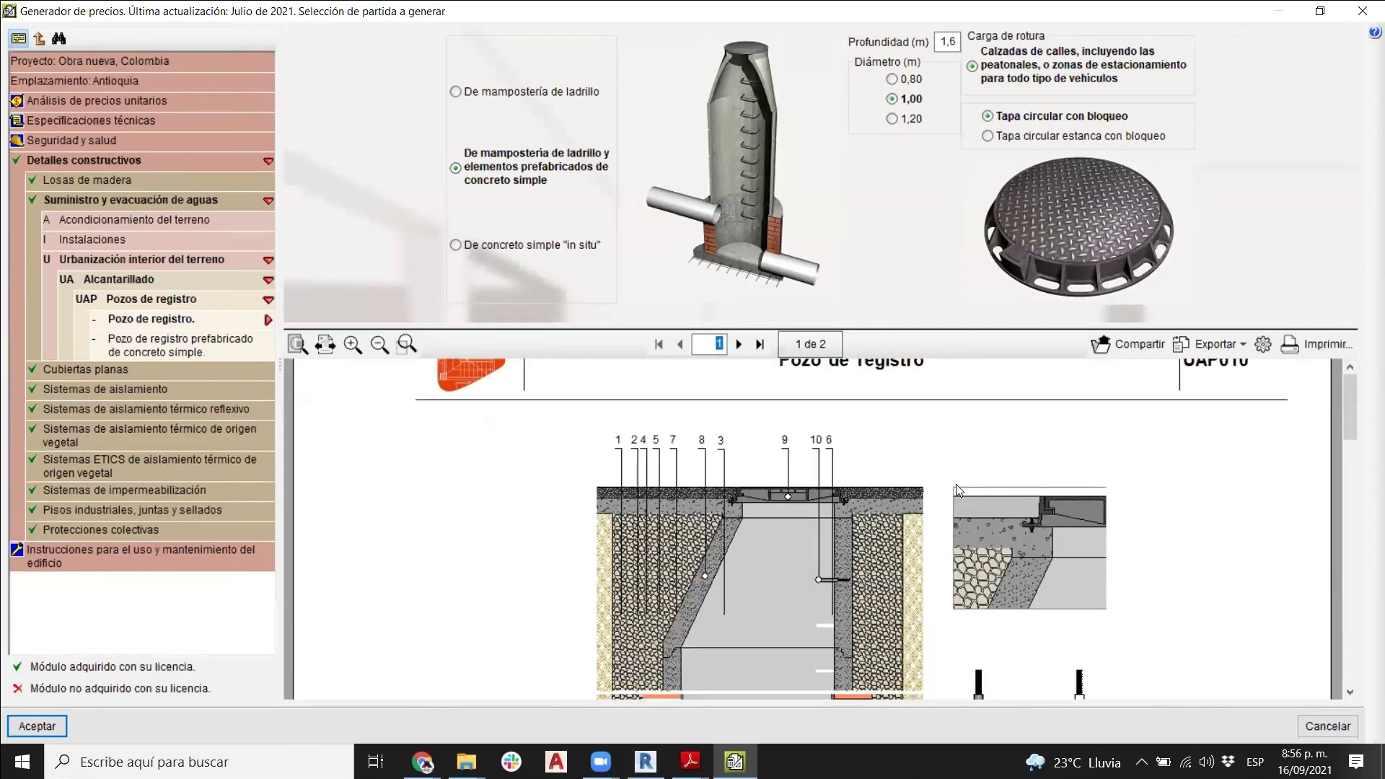
{"action": "scroll", "coordinate": [960, 490], "scroll_direction": "down", "scroll_amount": 2}
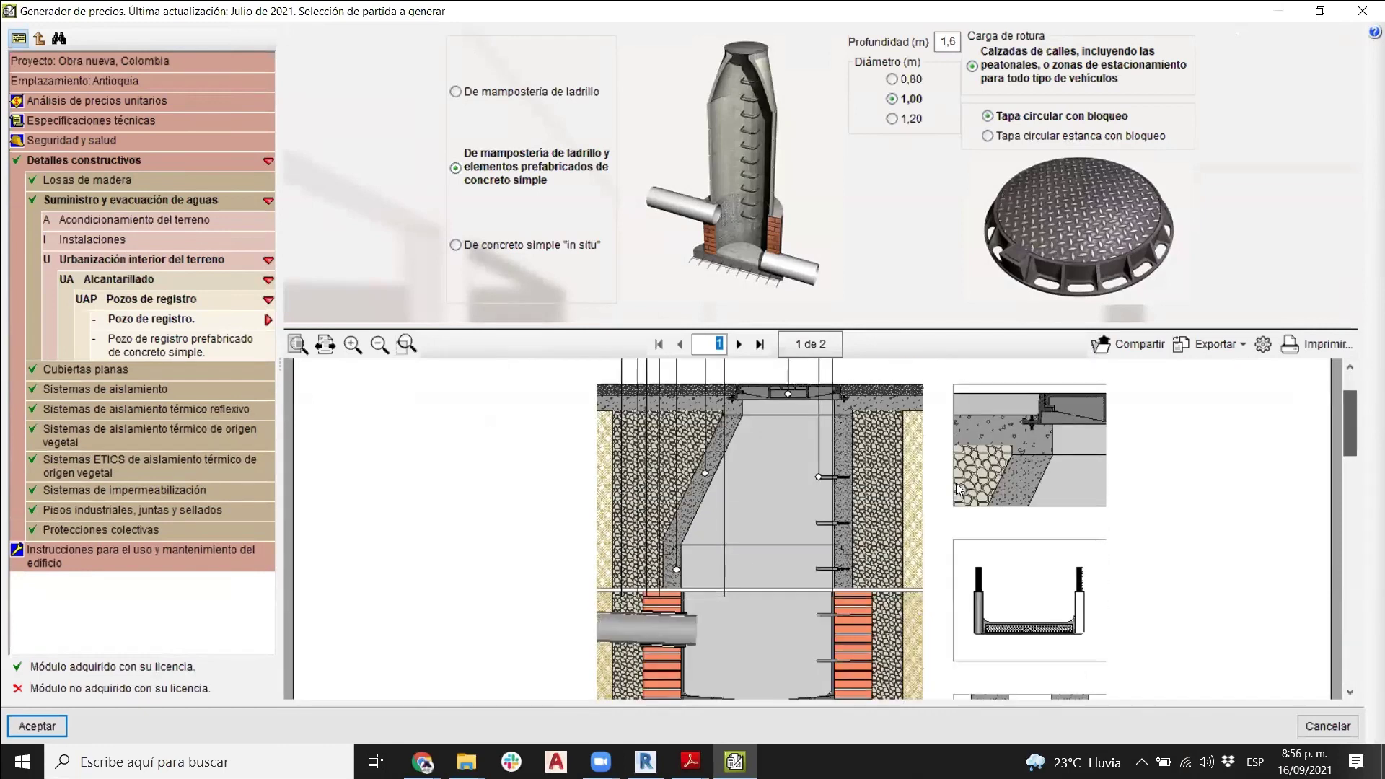
{"action": "scroll", "coordinate": [963, 482], "scroll_direction": "down", "scroll_amount": 3}
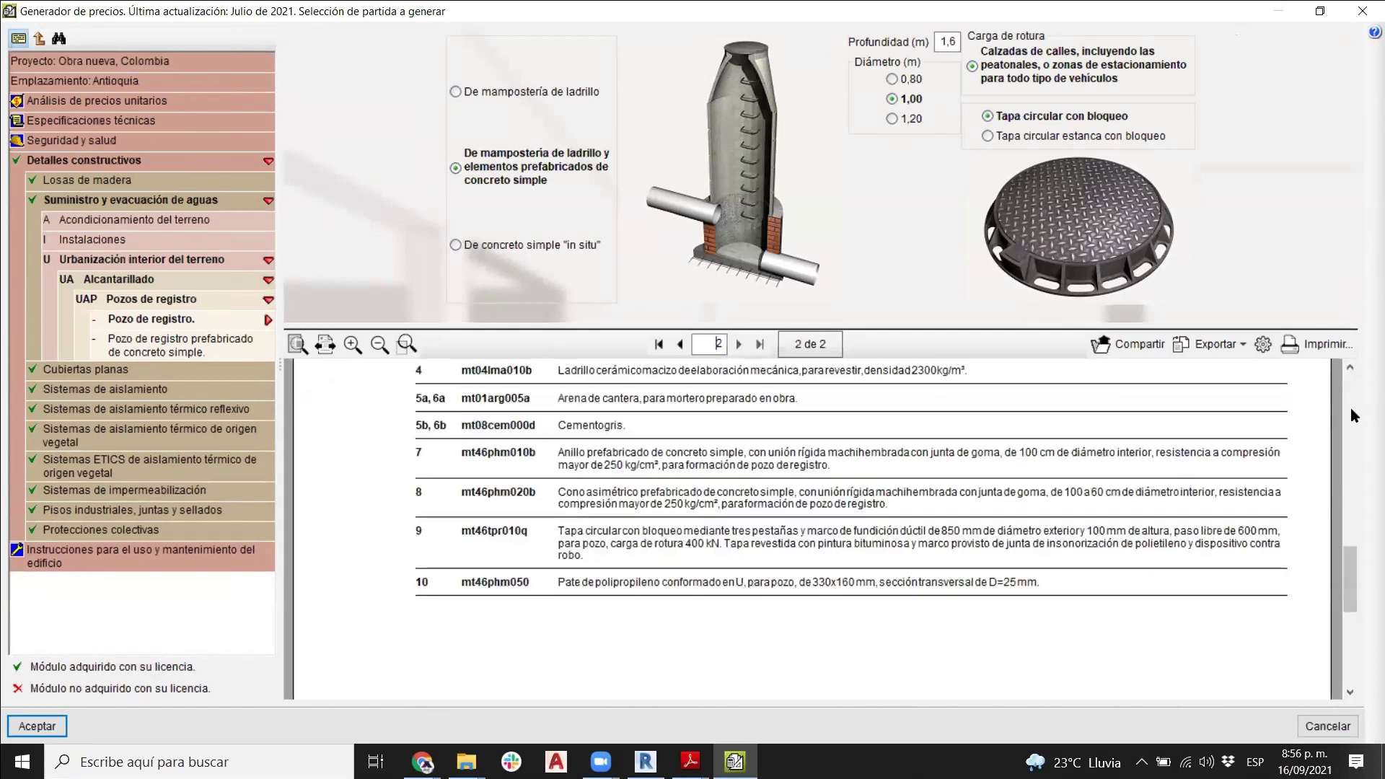
{"action": "scroll", "coordinate": [1351, 411], "scroll_direction": "down", "scroll_amount": 3}
{"action": "scroll", "coordinate": [1350, 520], "scroll_direction": "up", "scroll_amount": 3}
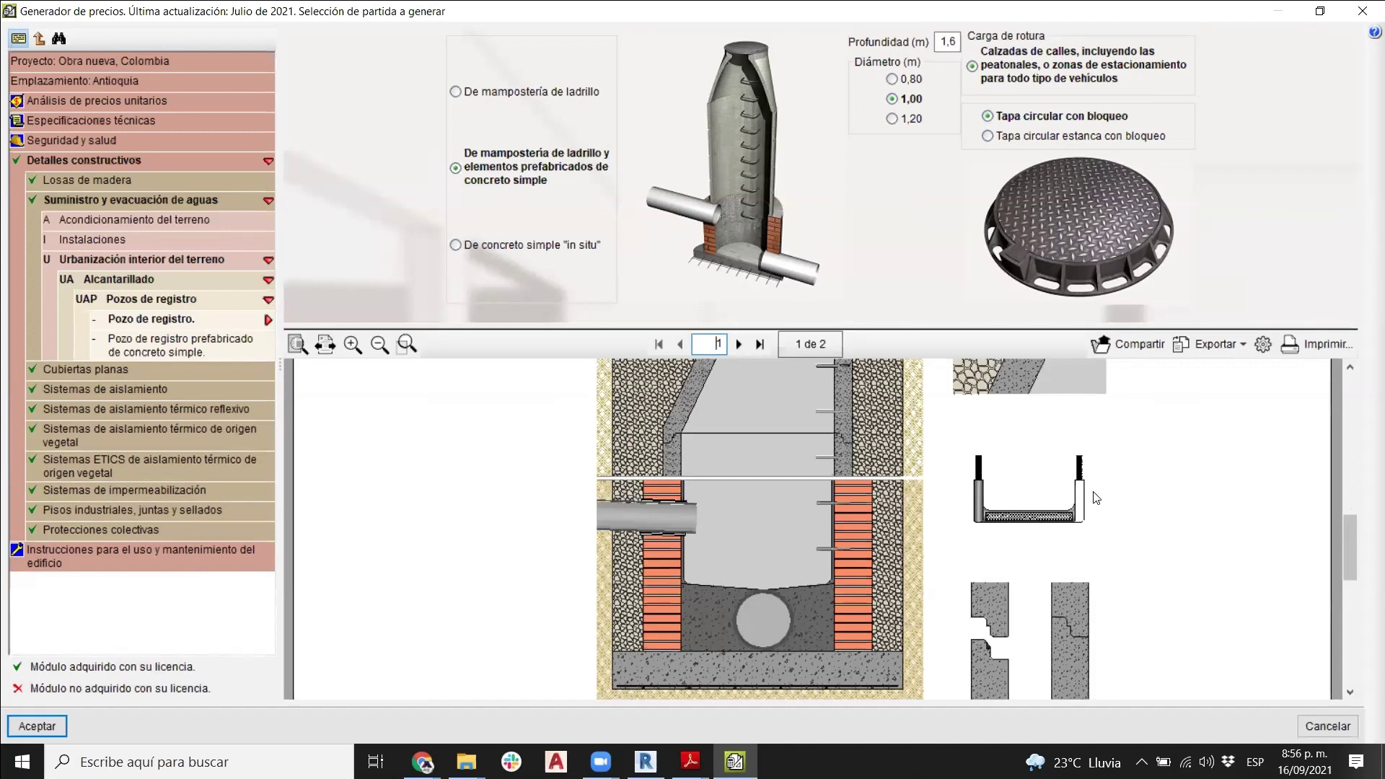
{"action": "scroll", "coordinate": [1097, 494], "scroll_direction": "down", "scroll_amount": 2}
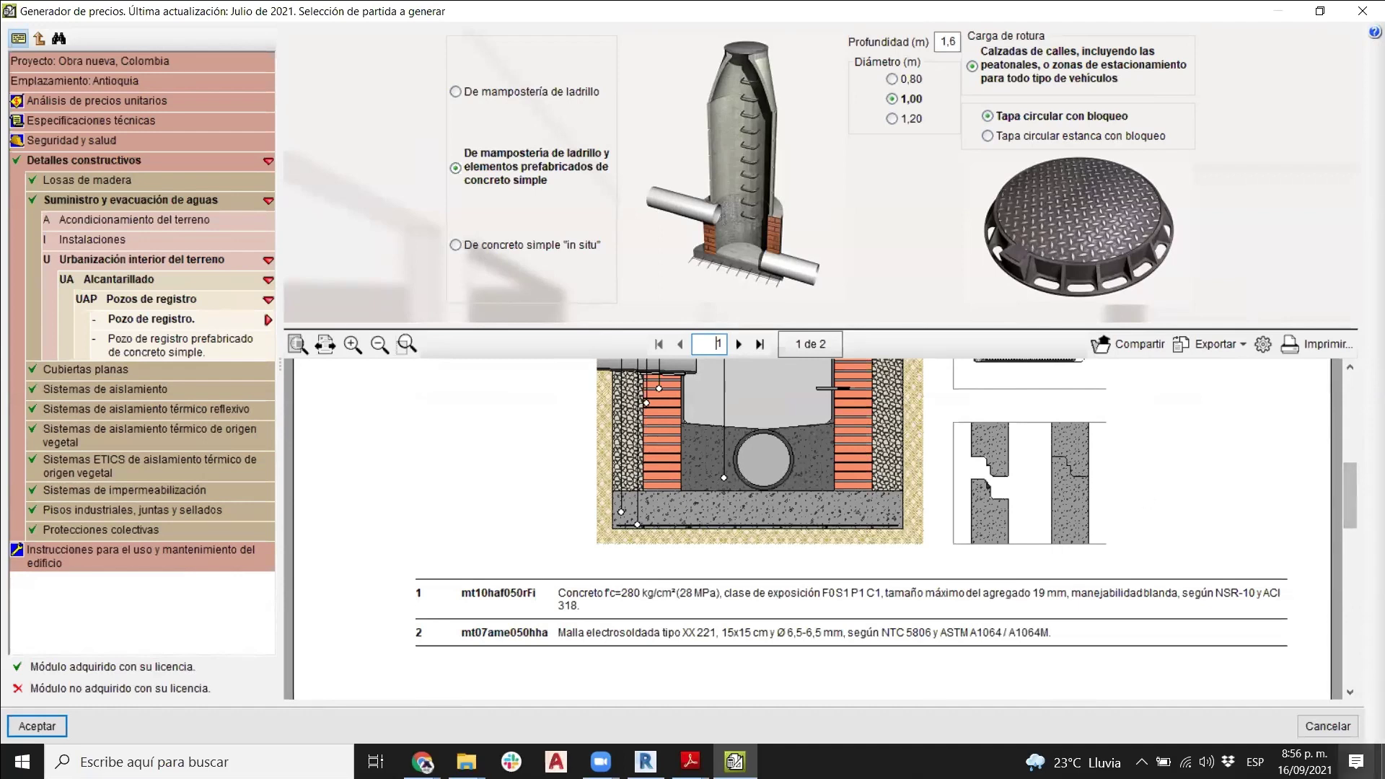
{"action": "left_click", "coordinate": [1327, 726]}
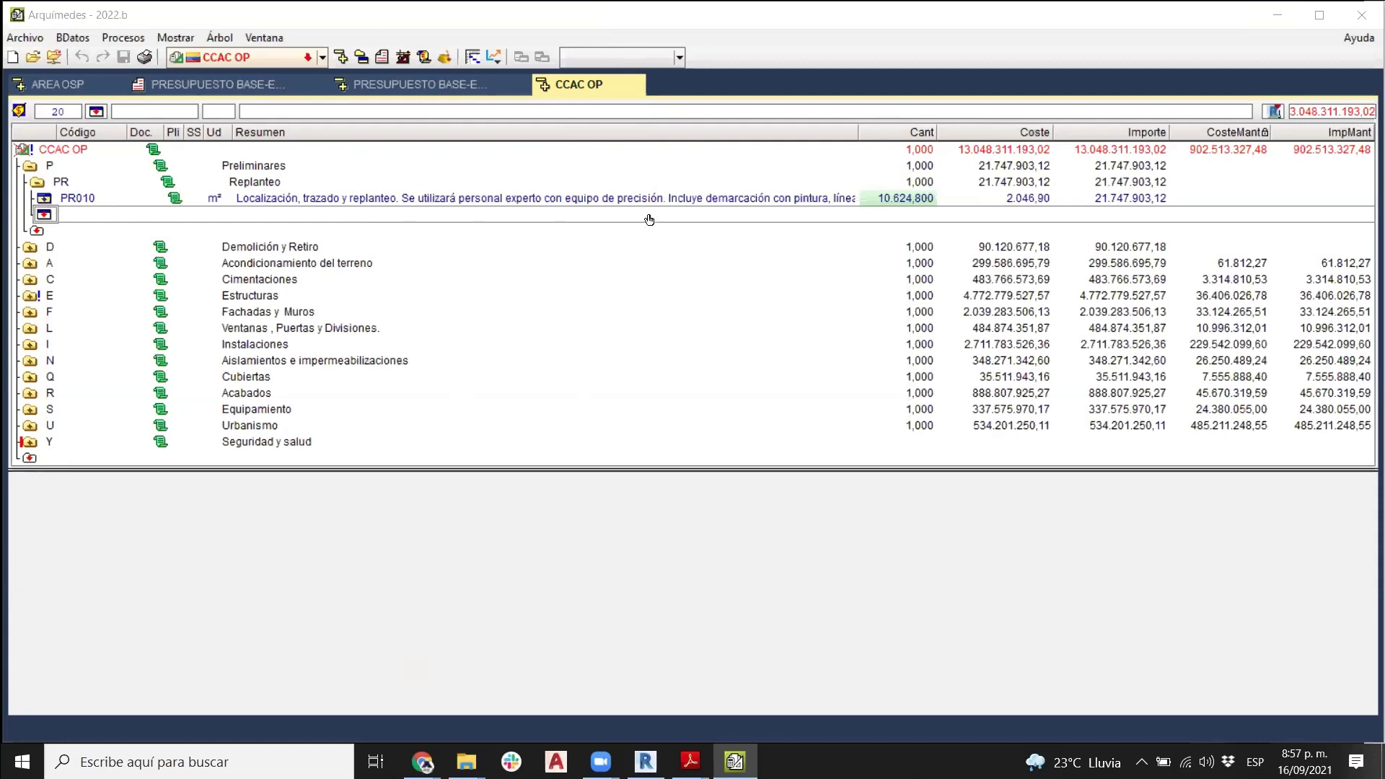
- Open the item assignment and measurement extraction for the linked CCAC.rvt Revit model, view the Aparatos sanitarios elements, and cancel
{"action": "left_click", "coordinate": [1271, 111]}
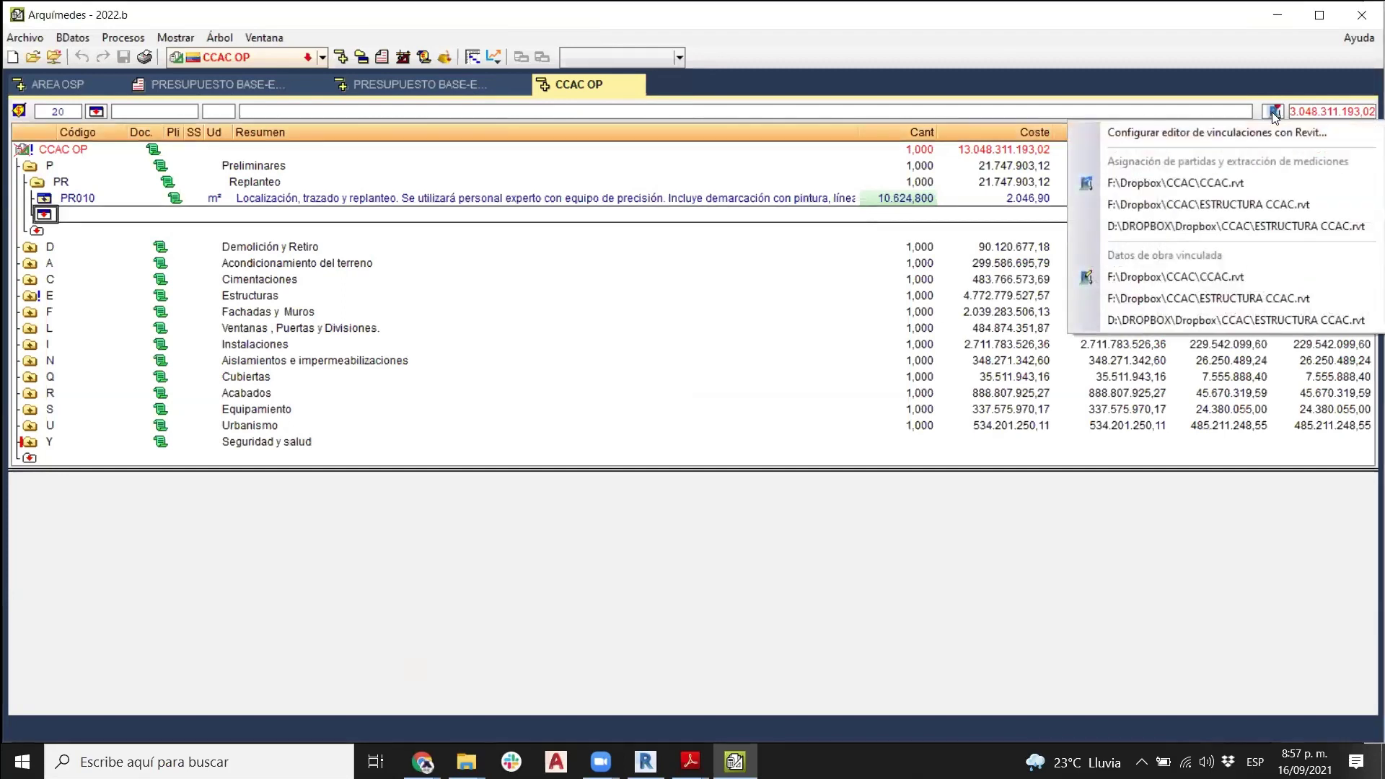
{"action": "left_click", "coordinate": [1253, 180]}
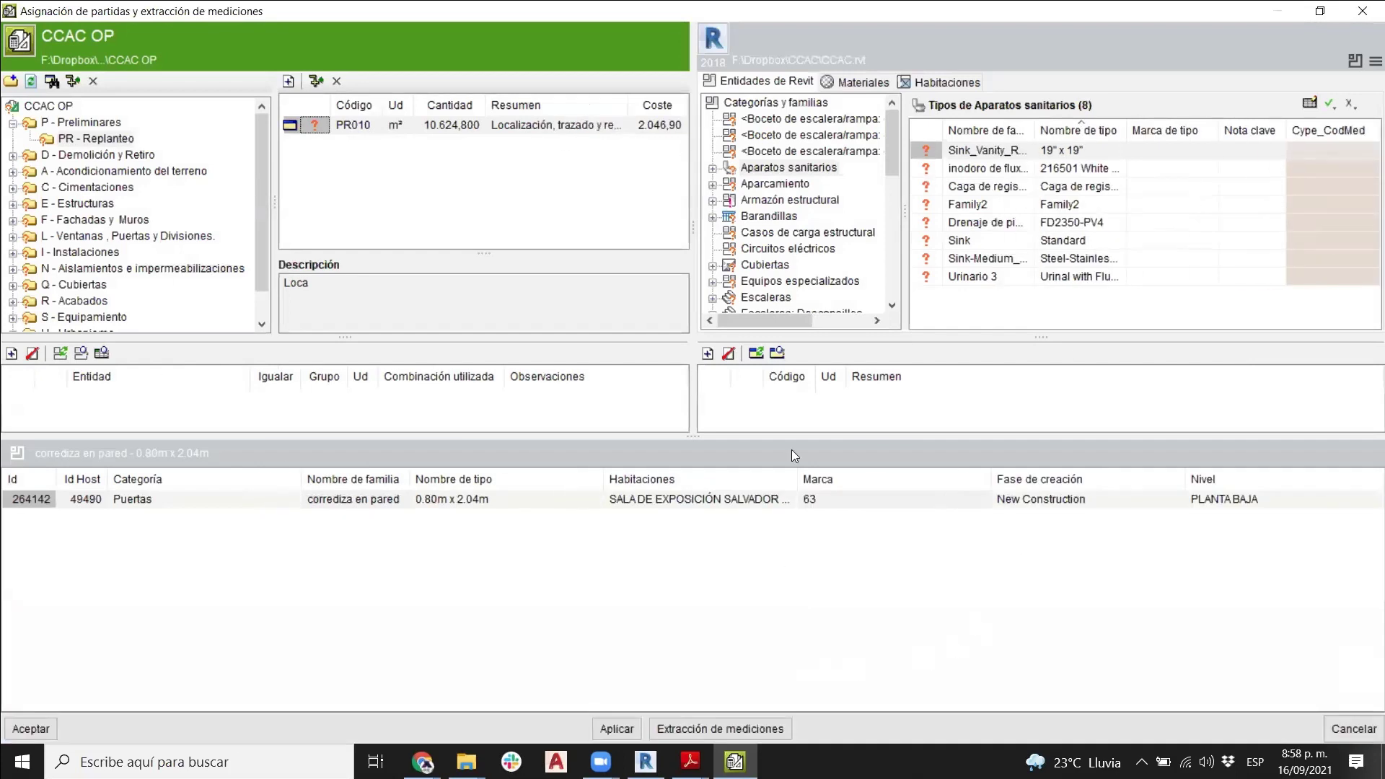
{"action": "left_click", "coordinate": [807, 167]}
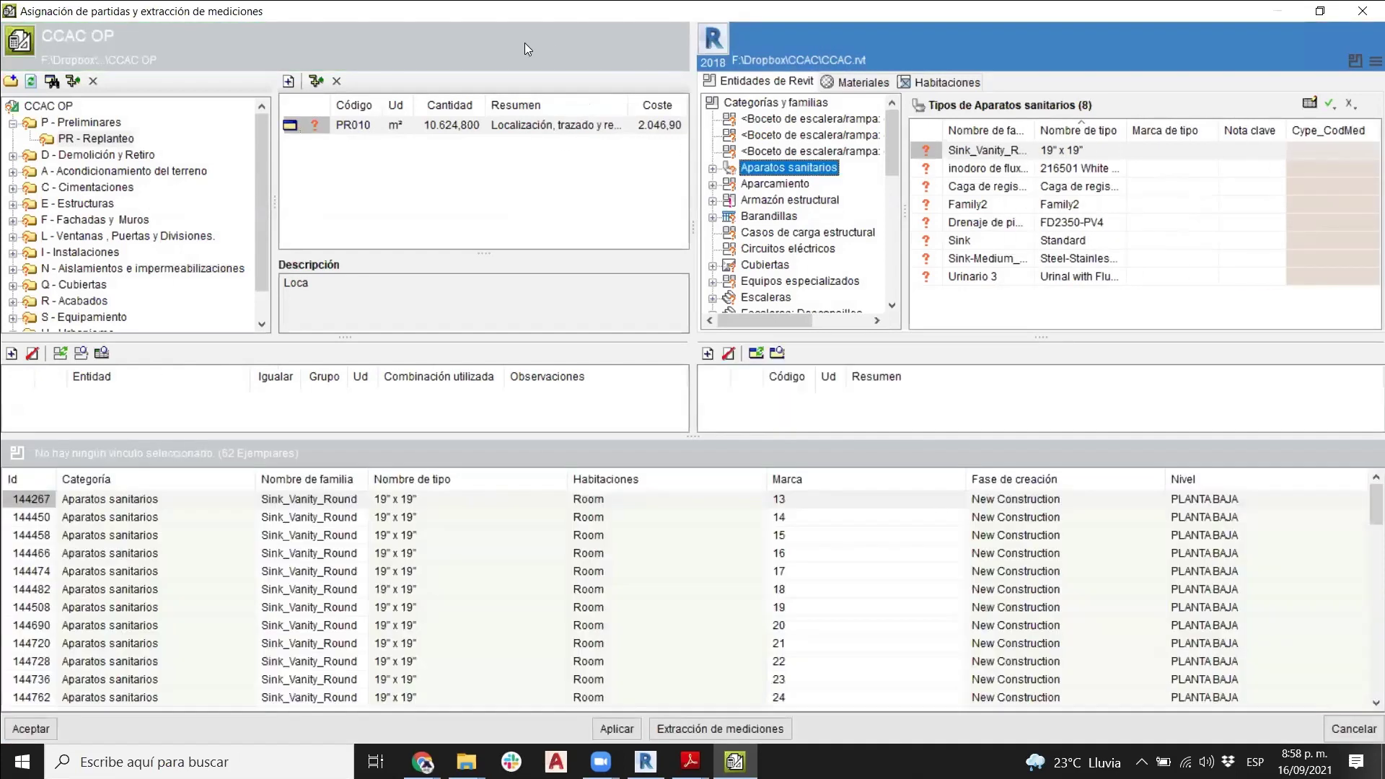
{"action": "left_click", "coordinate": [525, 42]}
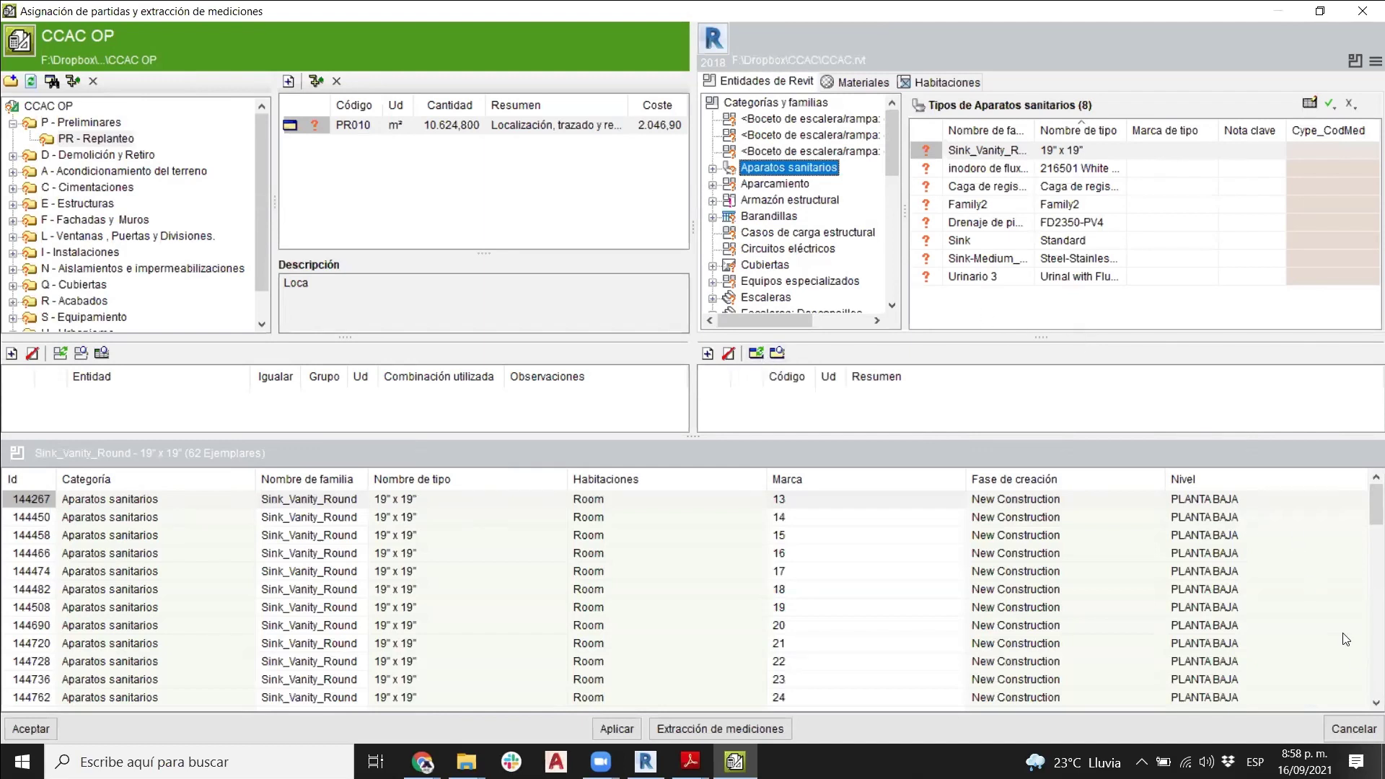
{"action": "left_click", "coordinate": [1354, 730]}
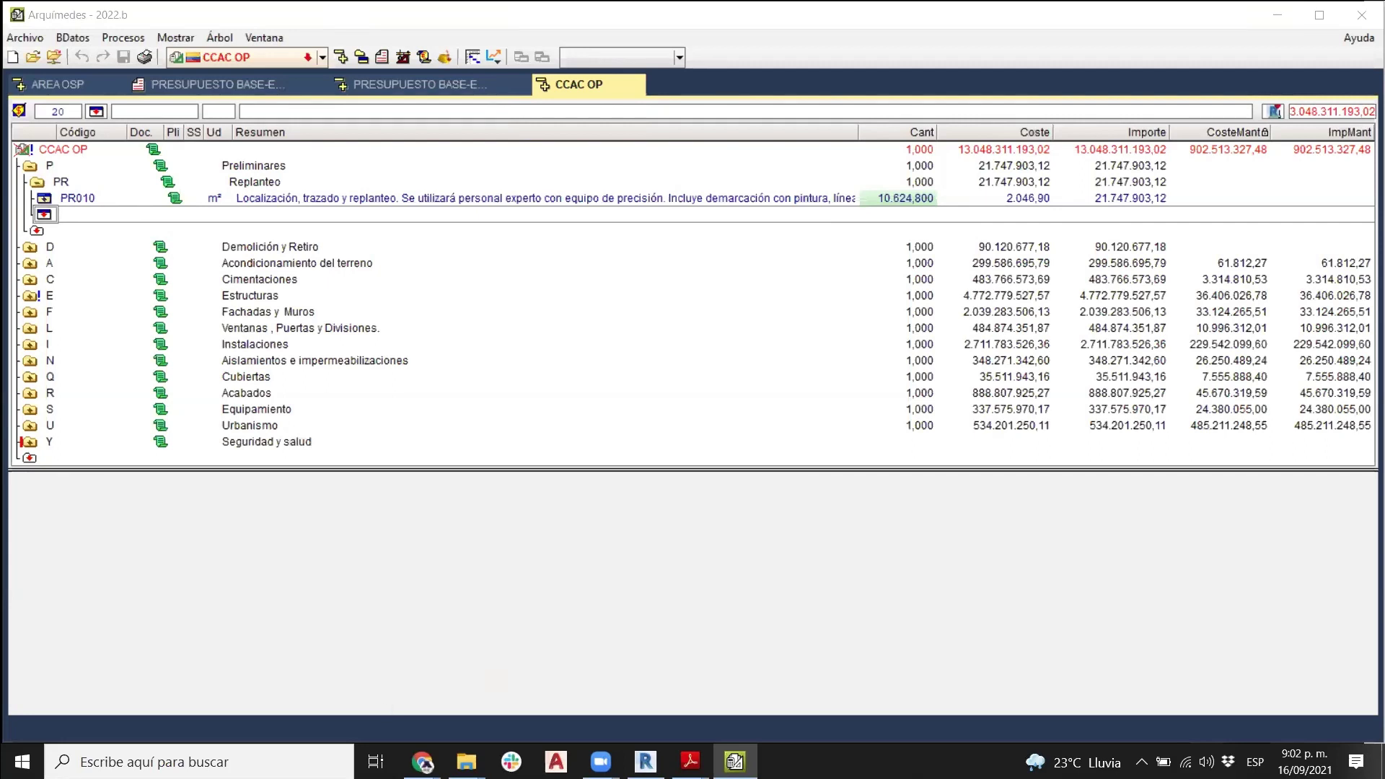
- Switch to the Arquímedes course page in Chrome and look through its weekly classes, BIM Forum documents and class recordings
{"action": "key", "text": "alt+Tab"}
{"action": "left_click", "coordinate": [459, 13]}
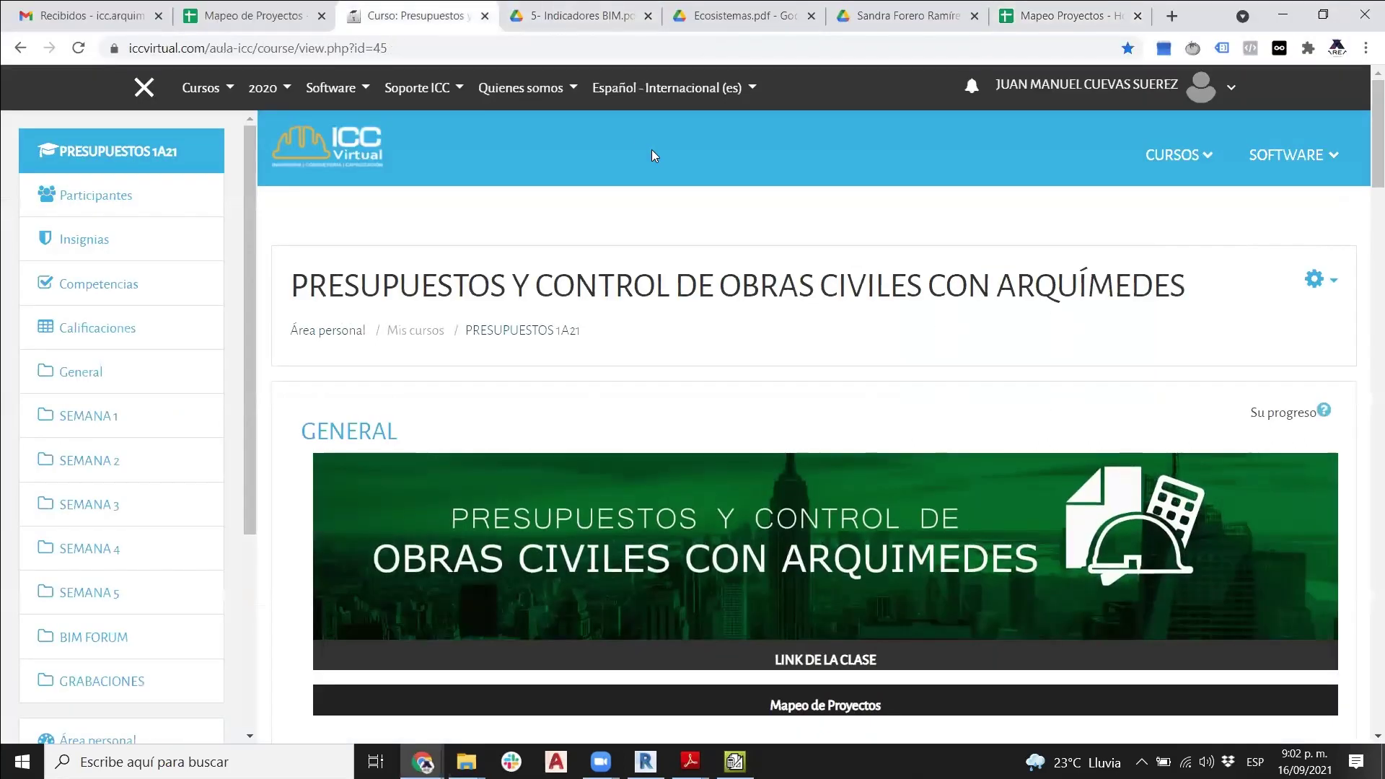
{"action": "scroll", "coordinate": [817, 359], "scroll_direction": "down", "scroll_amount": 4}
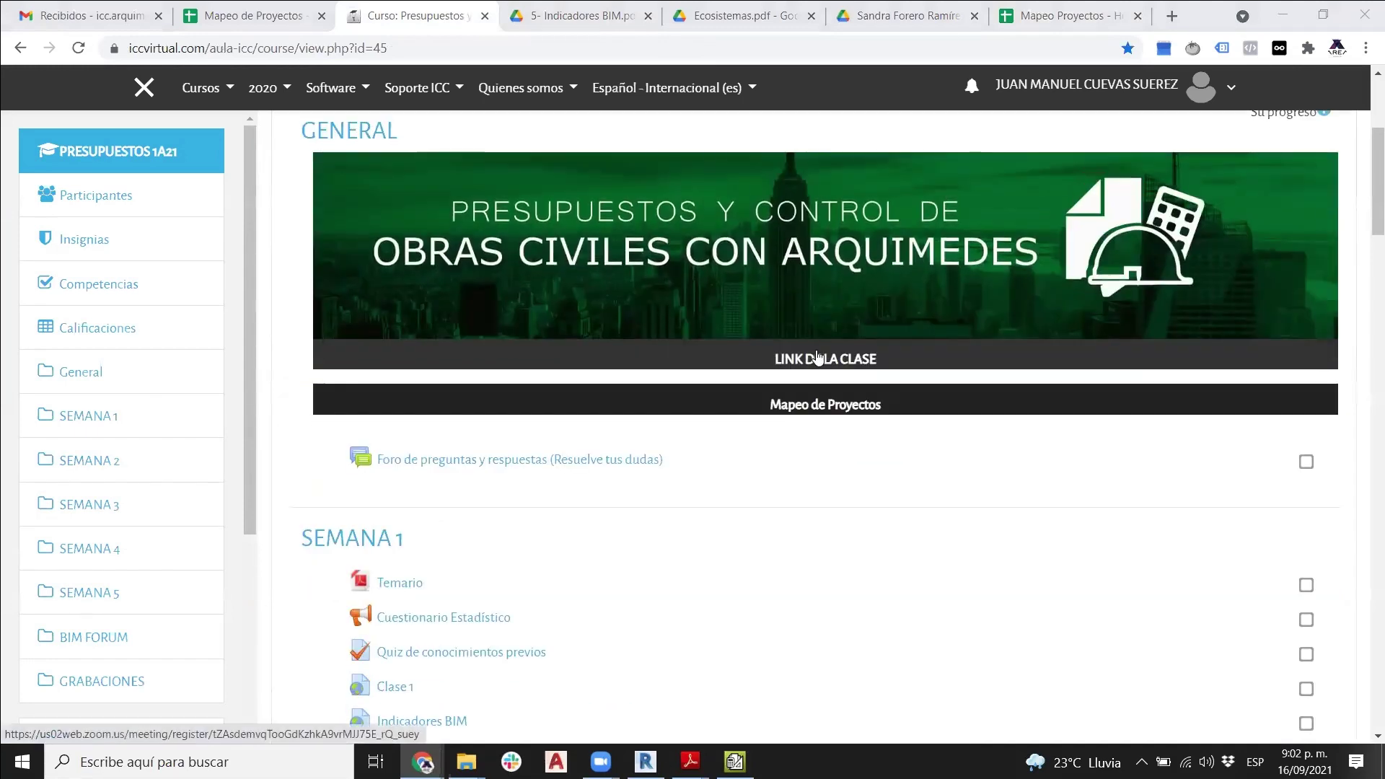
{"action": "scroll", "coordinate": [662, 383], "scroll_direction": "down", "scroll_amount": 8}
{"action": "scroll", "coordinate": [662, 377], "scroll_direction": "up", "scroll_amount": 4}
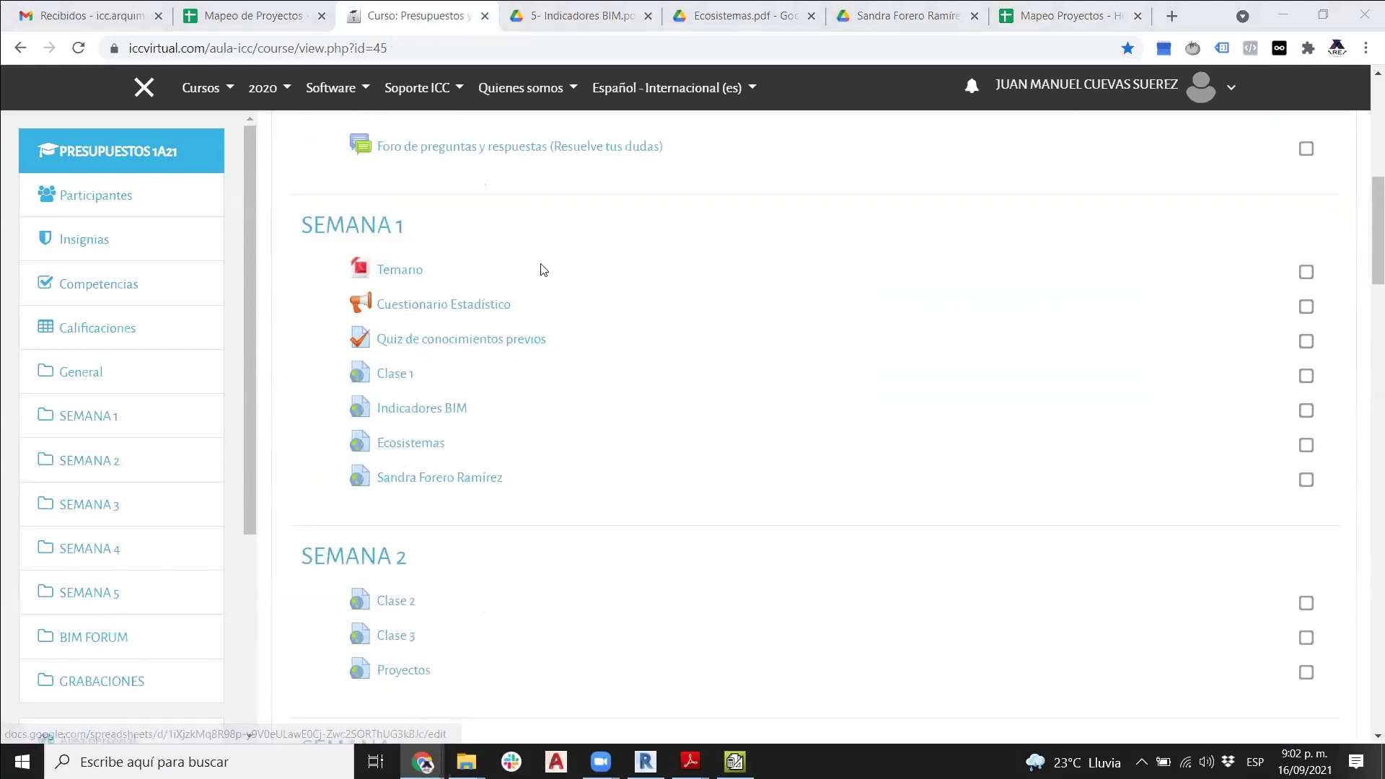
{"action": "scroll", "coordinate": [544, 270], "scroll_direction": "down", "scroll_amount": 18}
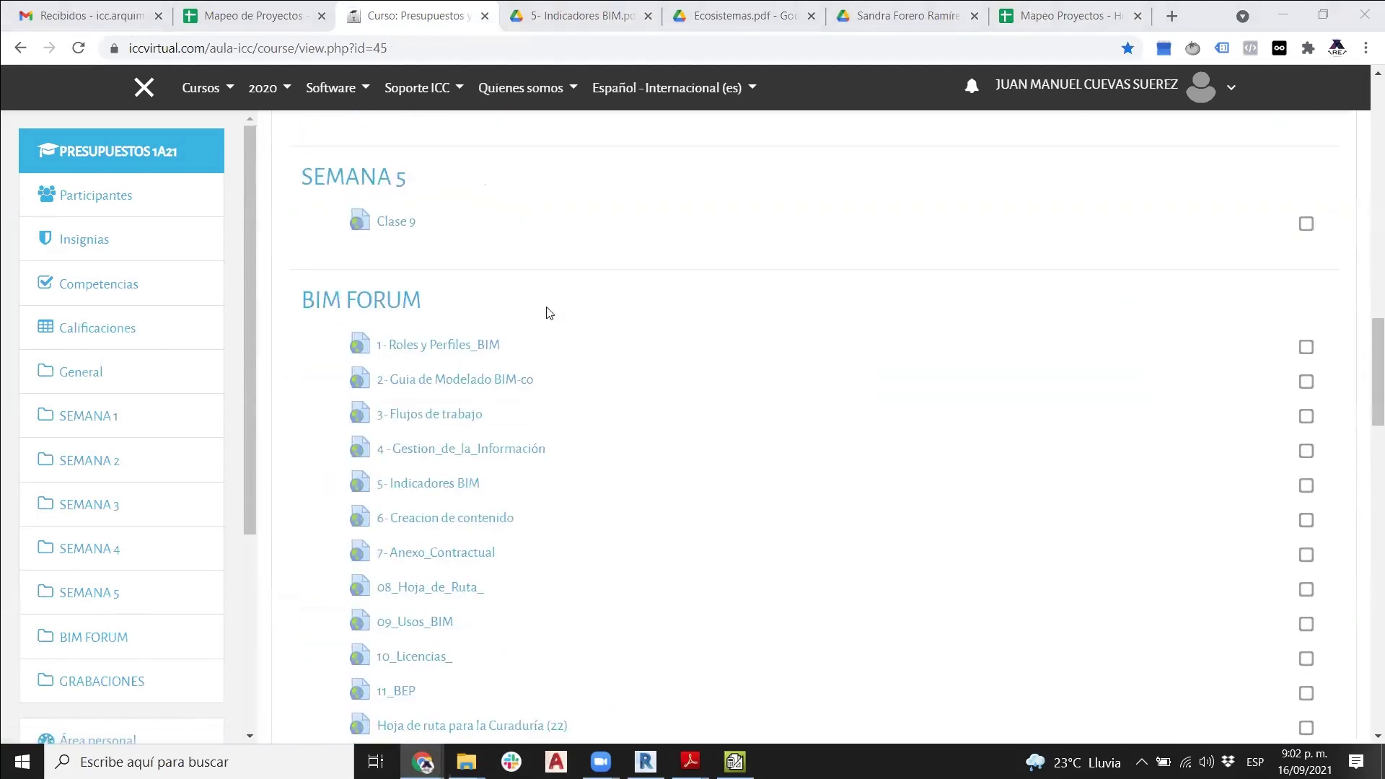
{"action": "scroll", "coordinate": [622, 341], "scroll_direction": "up", "scroll_amount": 8}
{"action": "scroll", "coordinate": [655, 353], "scroll_direction": "down", "scroll_amount": 16}
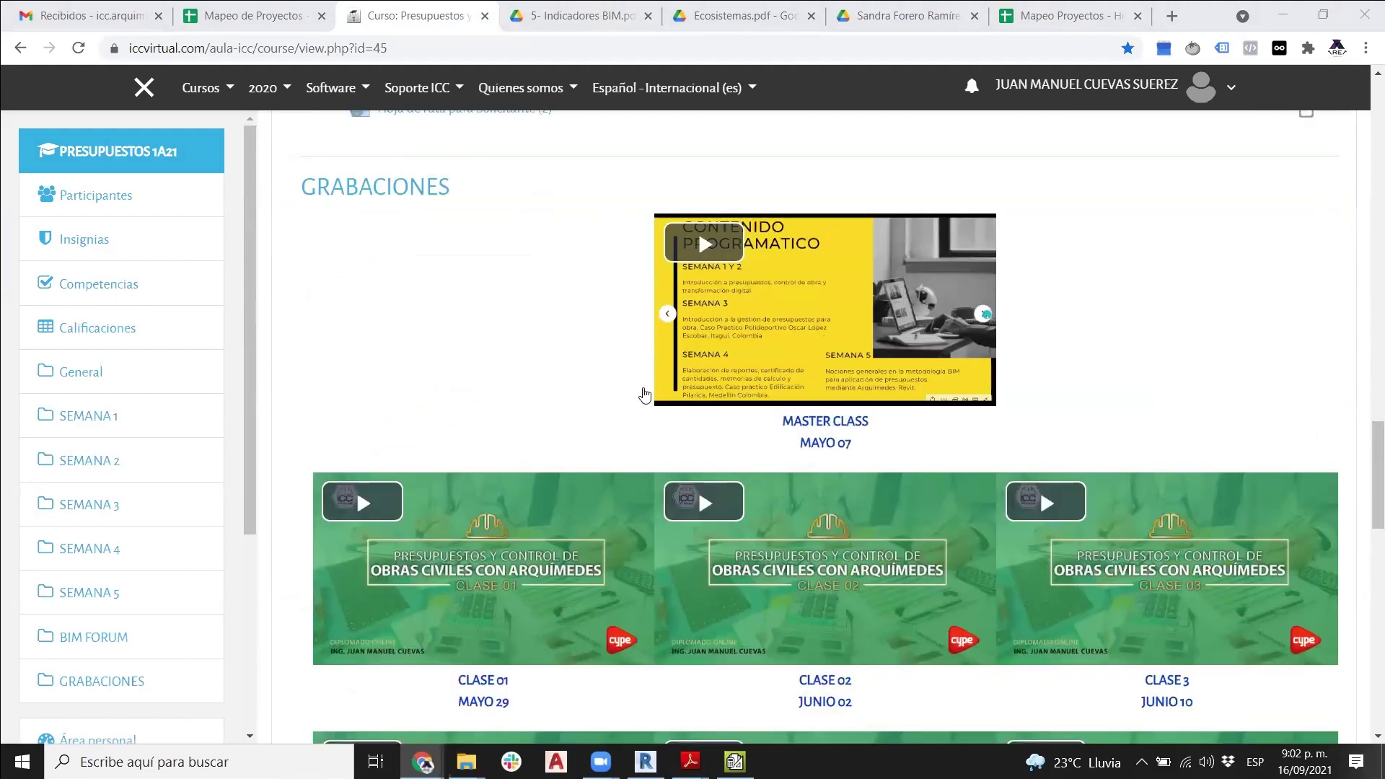
{"action": "scroll", "coordinate": [798, 578], "scroll_direction": "down", "scroll_amount": 8}
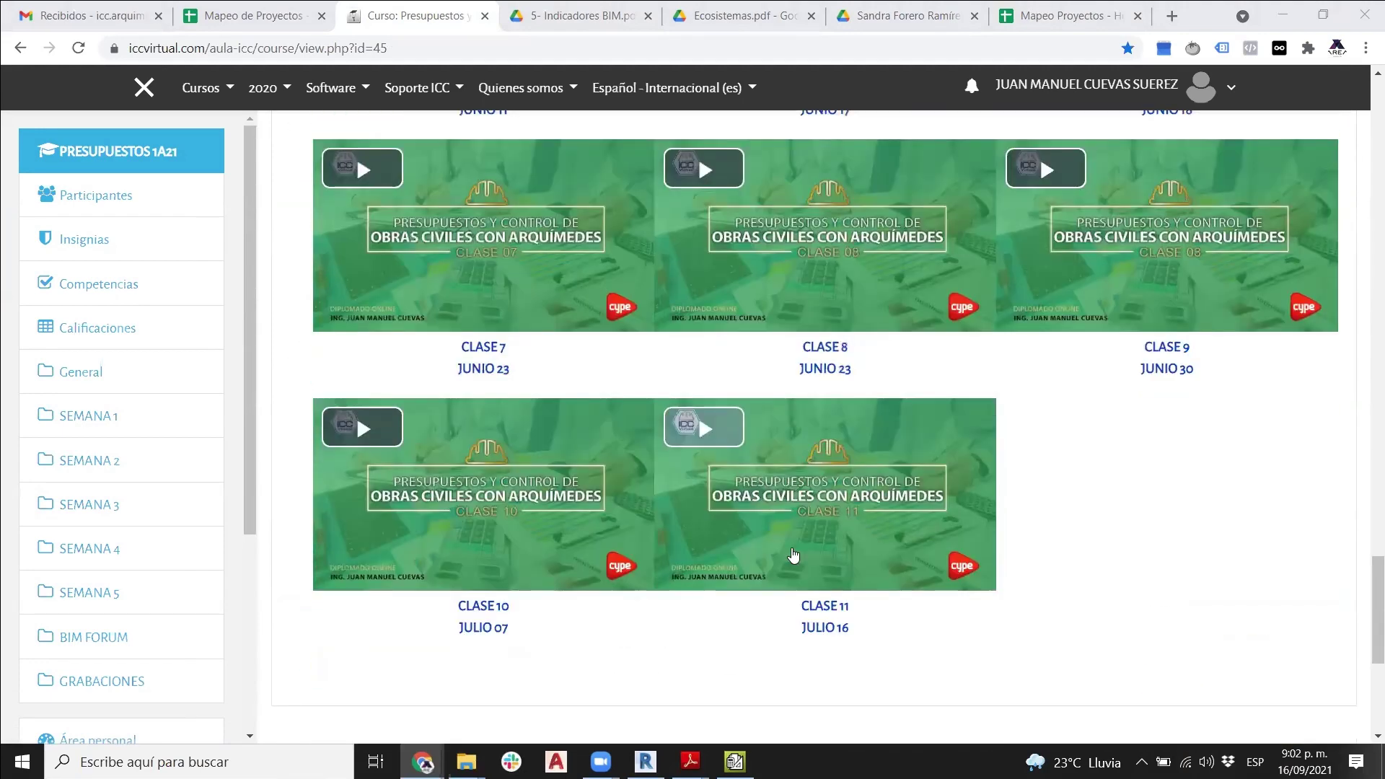
{"action": "scroll", "coordinate": [878, 541], "scroll_direction": "up", "scroll_amount": 20}
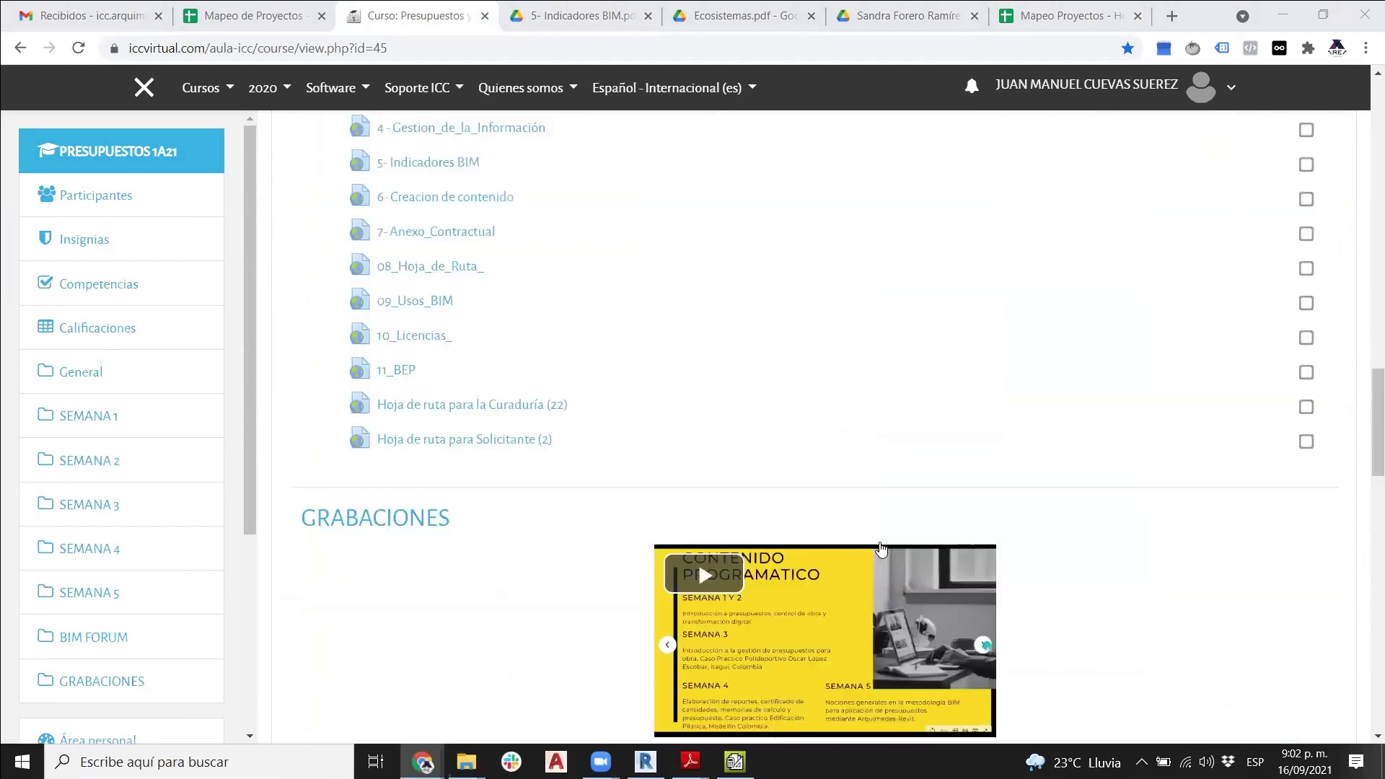
- View the Semana 1 course resources and their open PDFs: 5- Indicadores BIM, Ecosistemas and the Camacol presentation on the construction sector's digital transformation
{"action": "scroll", "coordinate": [881, 550], "scroll_direction": "up", "scroll_amount": 9}
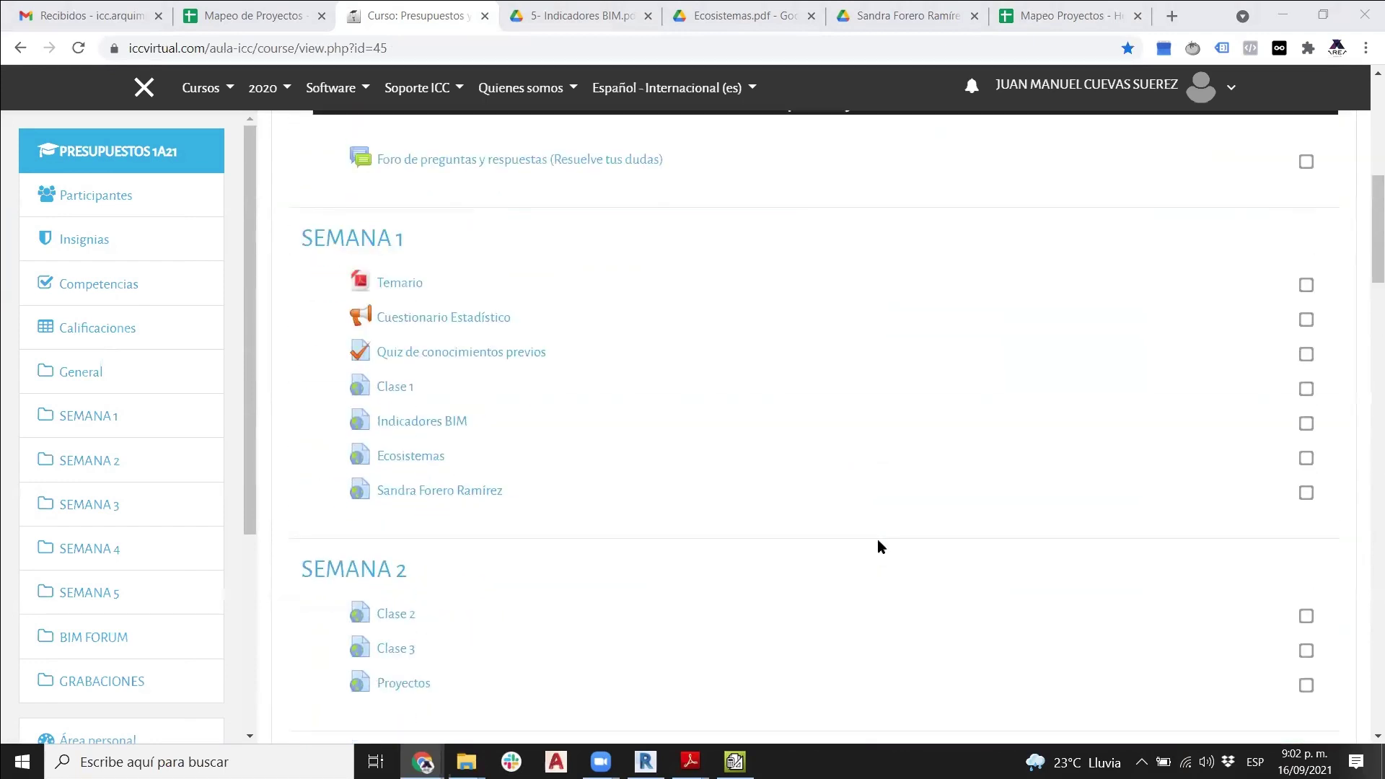
{"action": "scroll", "coordinate": [876, 550], "scroll_direction": "up", "scroll_amount": 9}
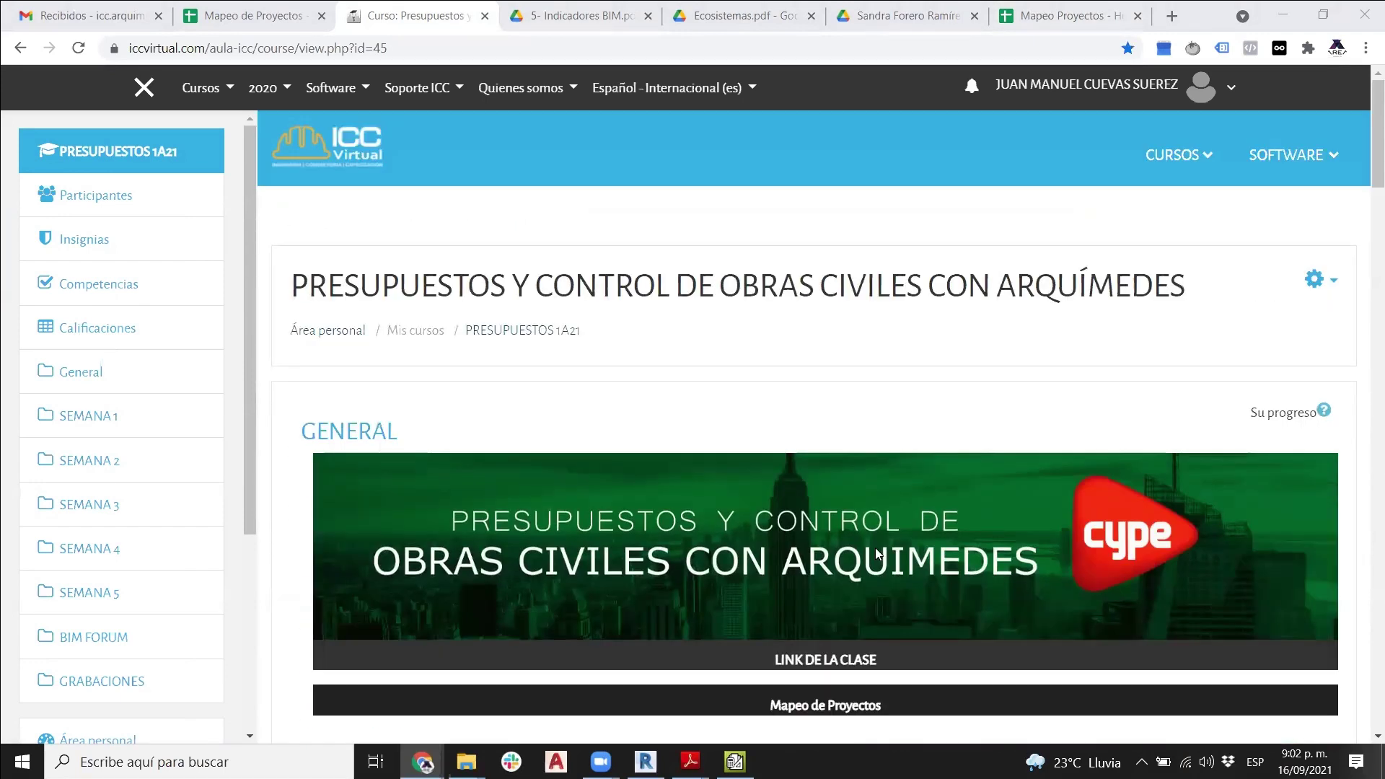
{"action": "scroll", "coordinate": [878, 552], "scroll_direction": "down", "scroll_amount": 9}
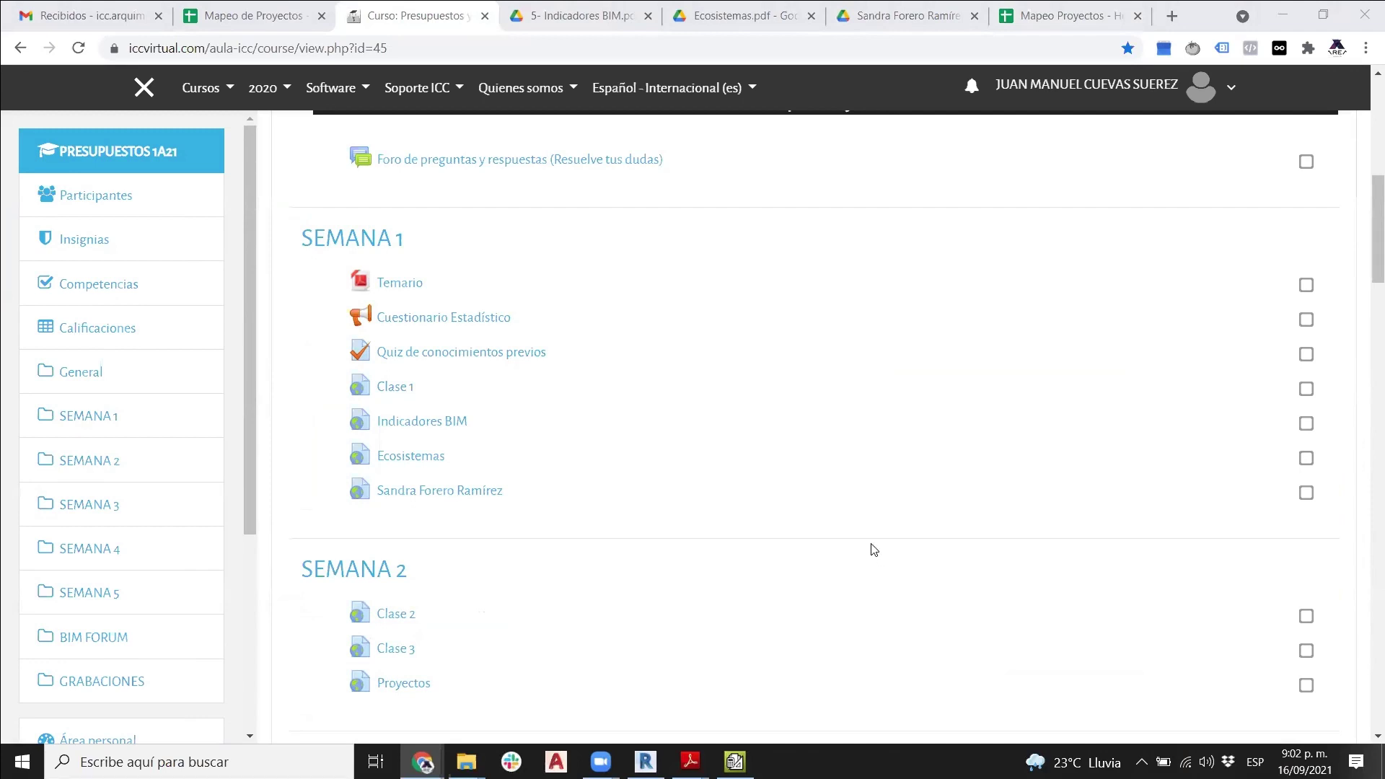
{"action": "left_click", "coordinate": [580, 15]}
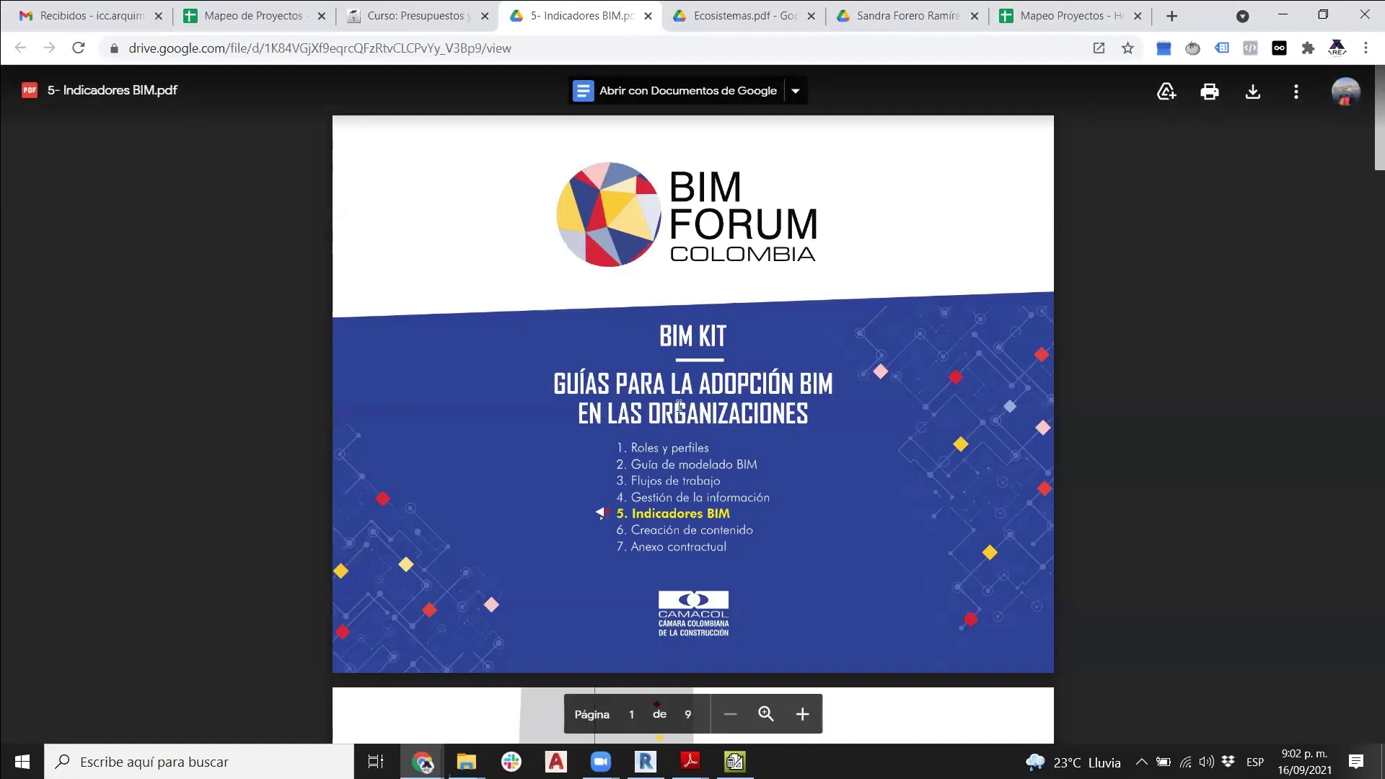
{"action": "key", "text": "ctrl+Tab"}
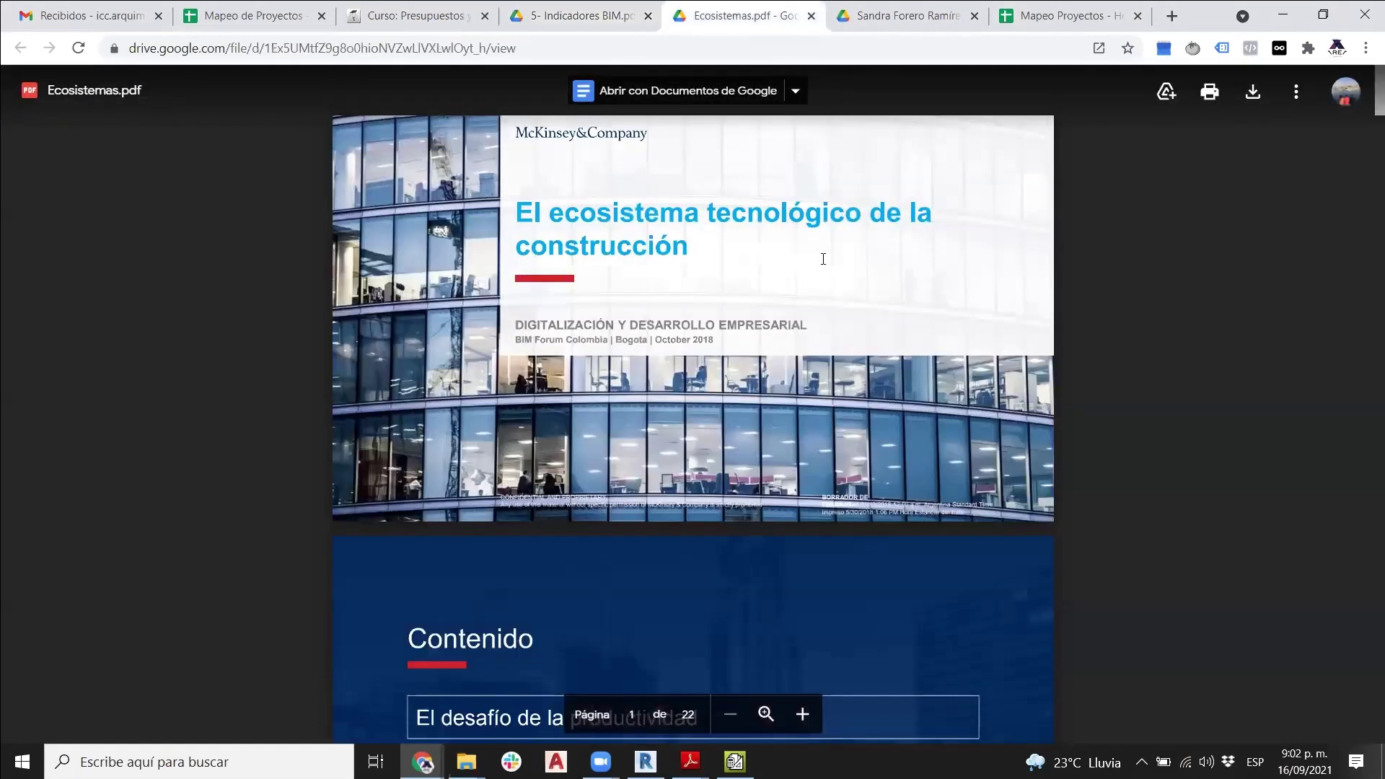
{"action": "left_click", "coordinate": [869, 24]}
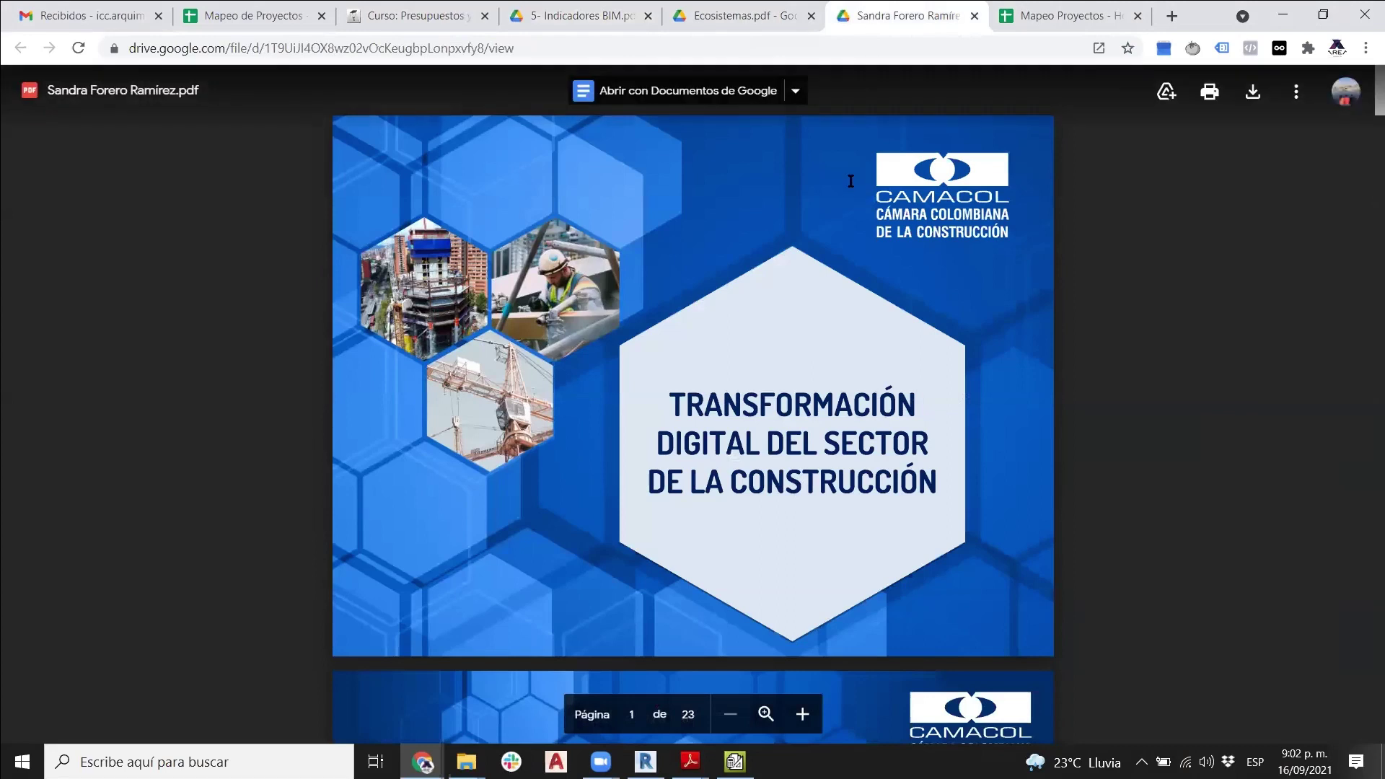